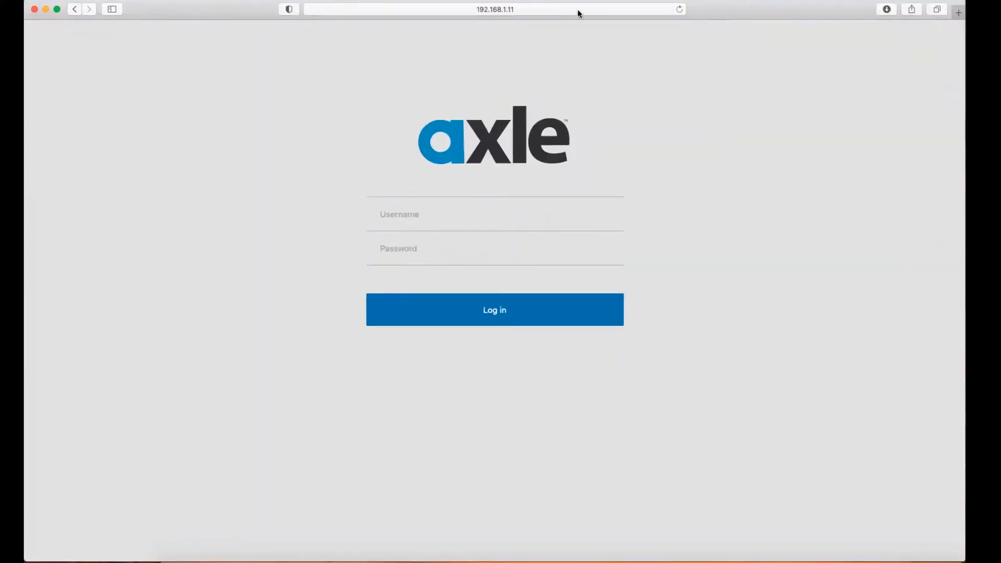
Load the axle site at localhost and log out of the current session.
left_click(578, 10)
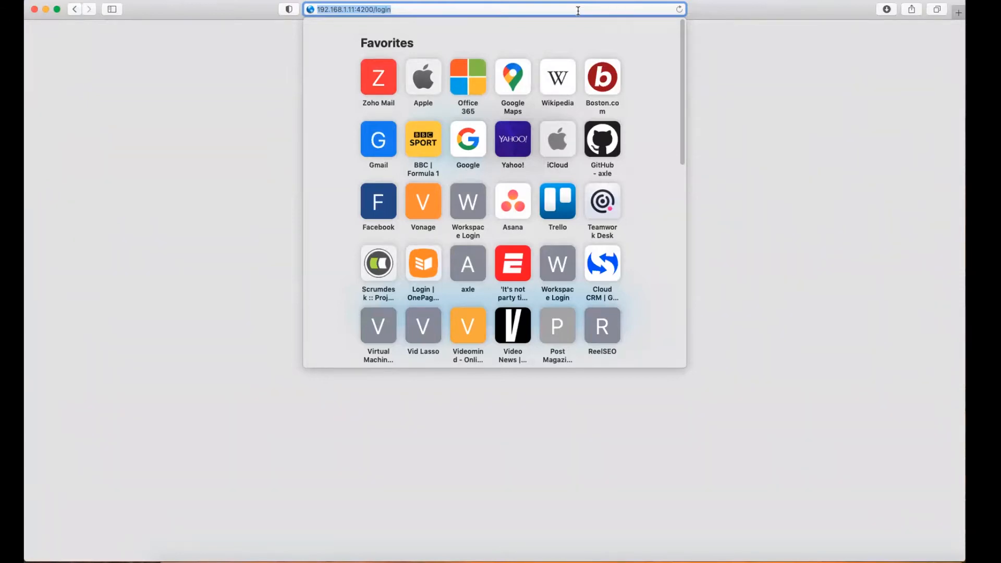
key("BackSpace")
type("localhost")
key("Return")
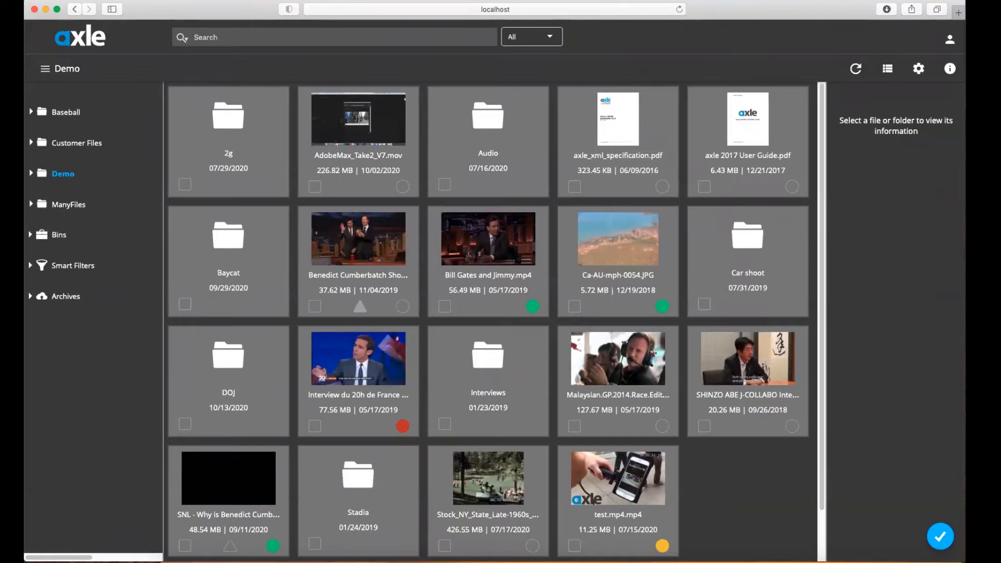
left_click(950, 39)
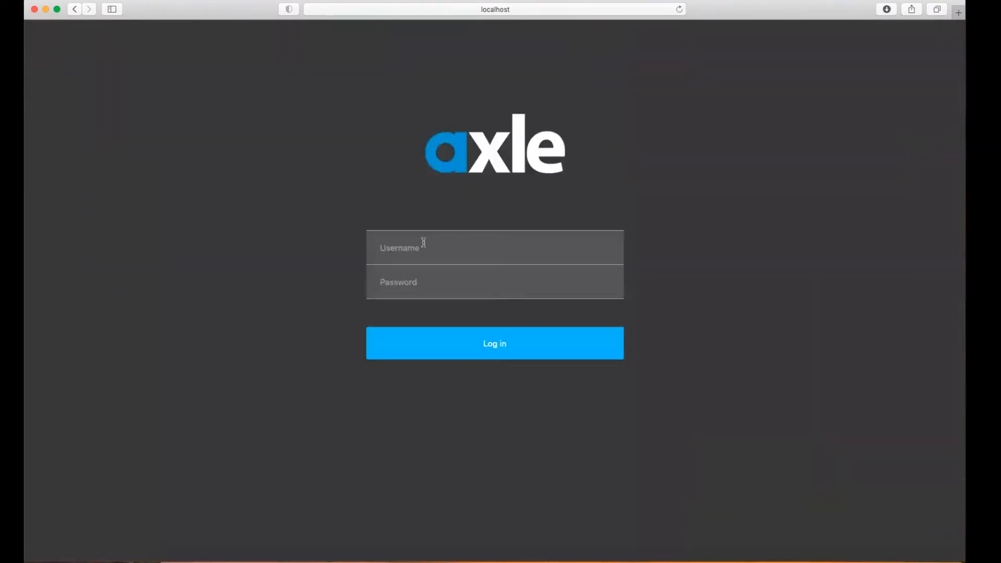
Log in to the localhost axle site with the account username and password, and decline saving the password.
left_click(424, 245)
type("pqtrice")
key("BackSpace")
key("BackSpace")
key("BackSpace")
key("BackSpace")
key("BackSpace")
key("BackSpace")
type("atrice")
key("Tab")
type("••••••••")
key("Return")
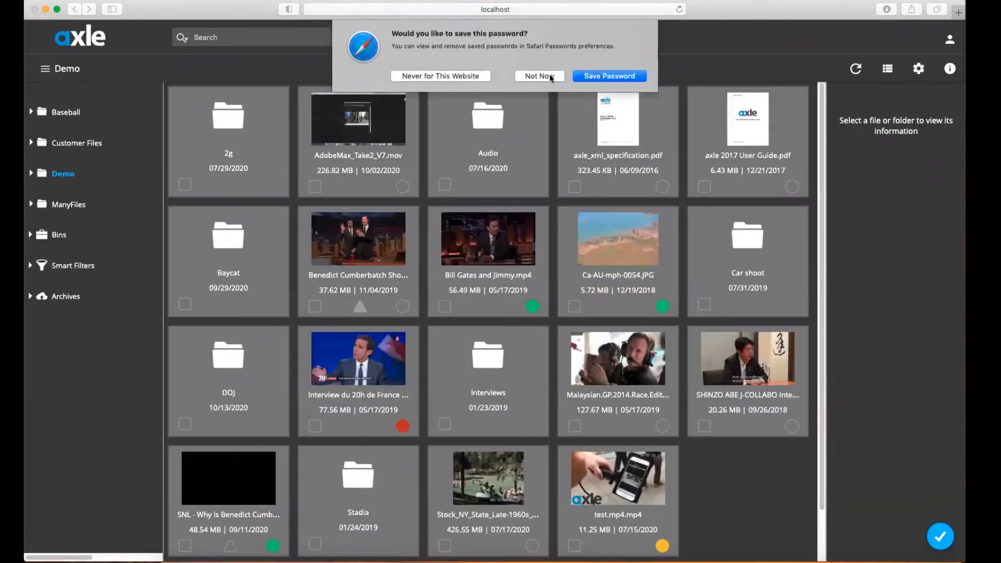
left_click(549, 77)
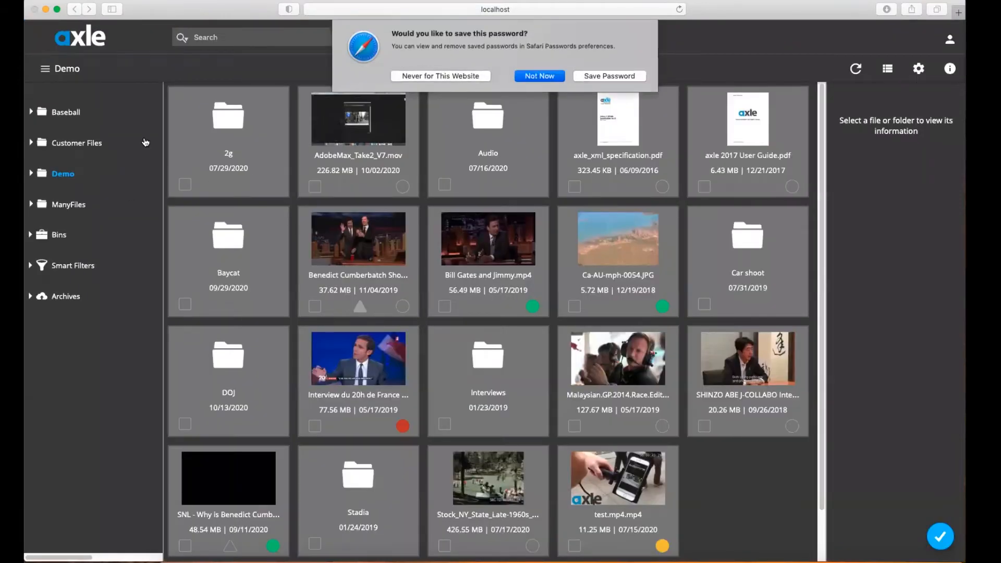
Expand the Demo catalog's subfolders and compare them with the Documents/axle/axle2019 folder in Finder, and return to the browser.
left_click(32, 174)
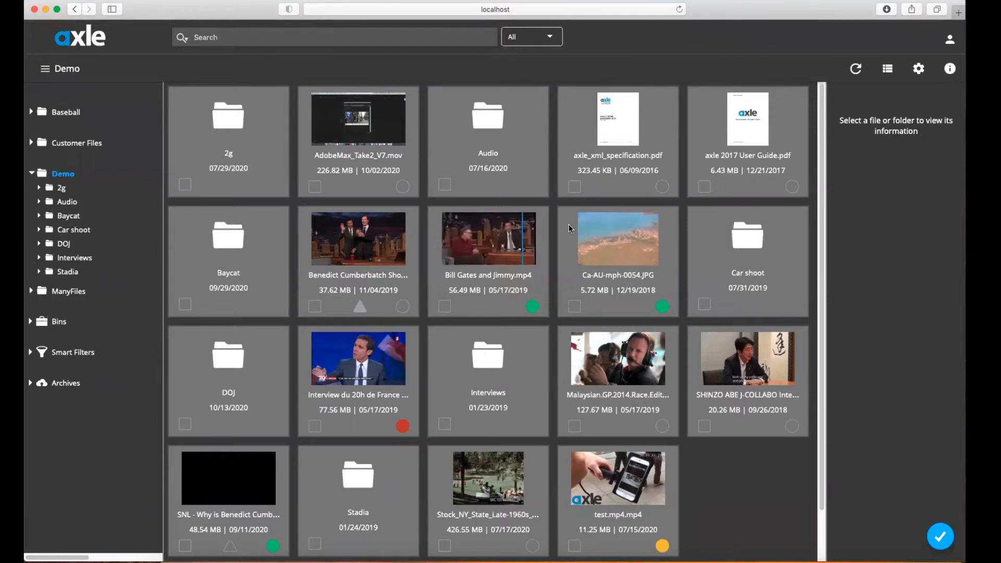
left_click(166, 545)
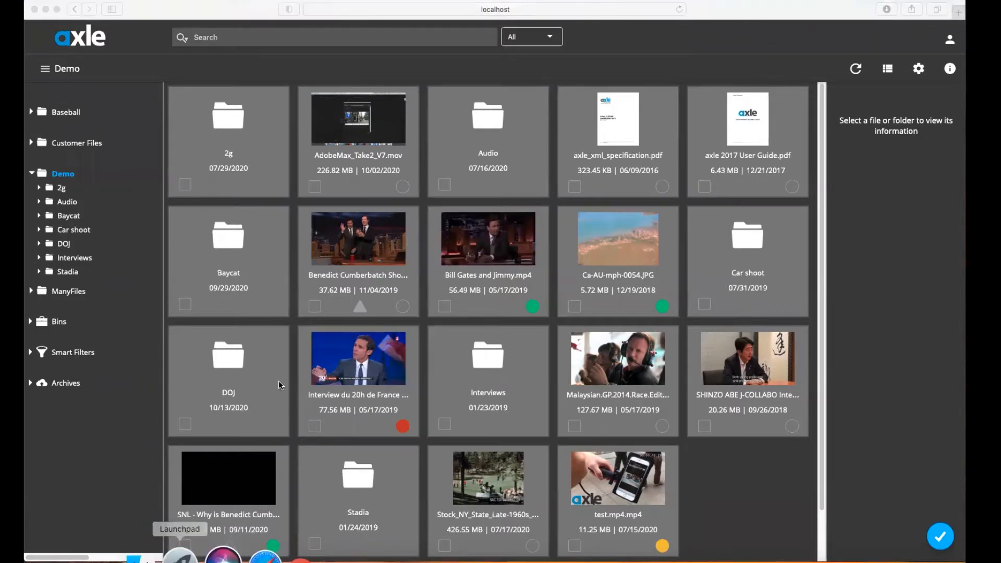
left_click_drag(416, 146, 590, 218)
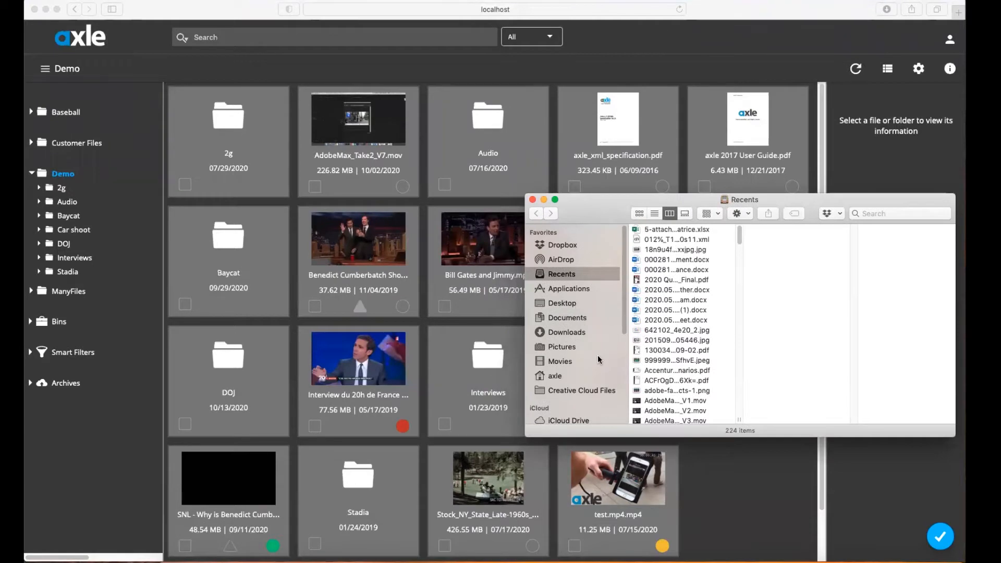
left_click(570, 319)
left_click(673, 259)
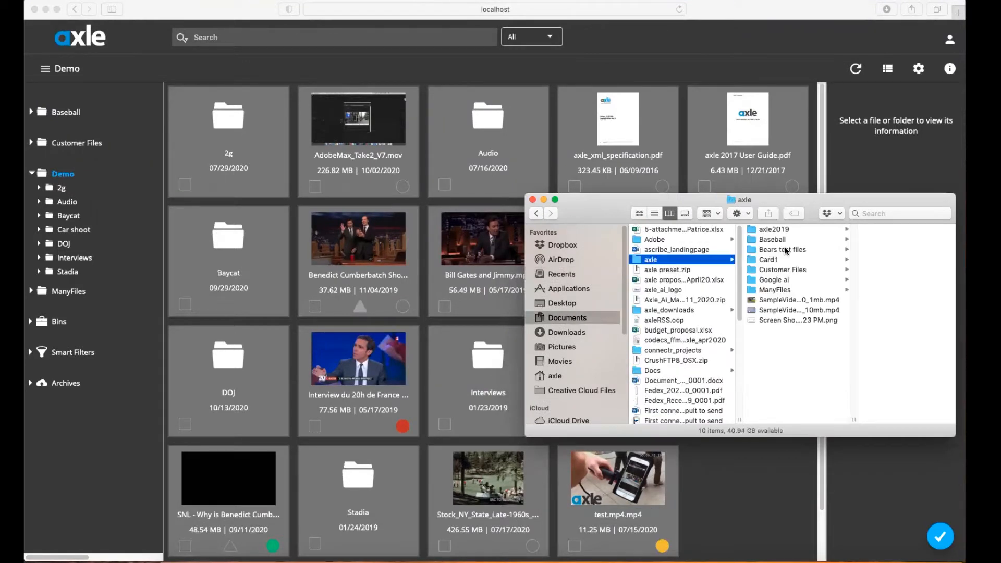
left_click(773, 229)
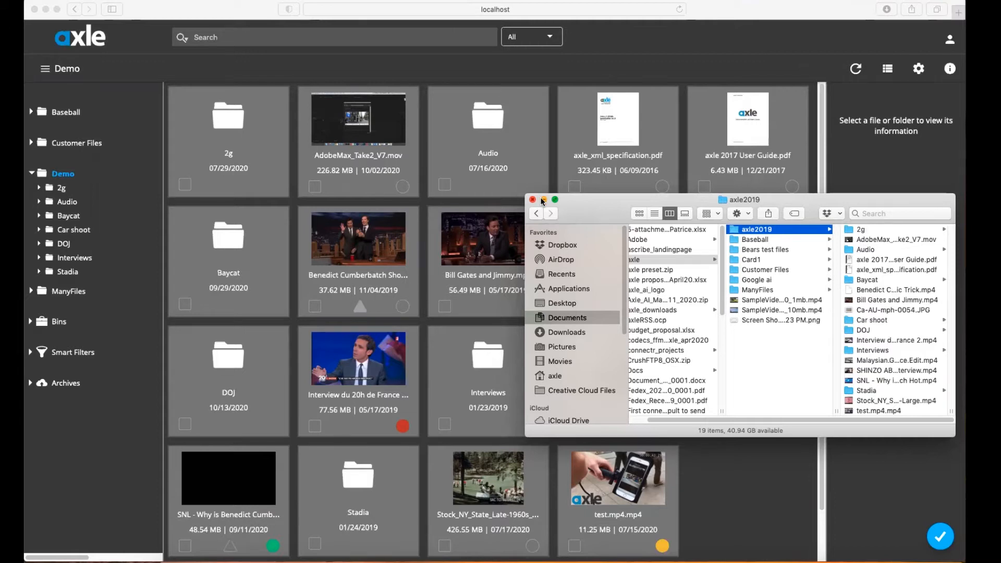
left_click(703, 81)
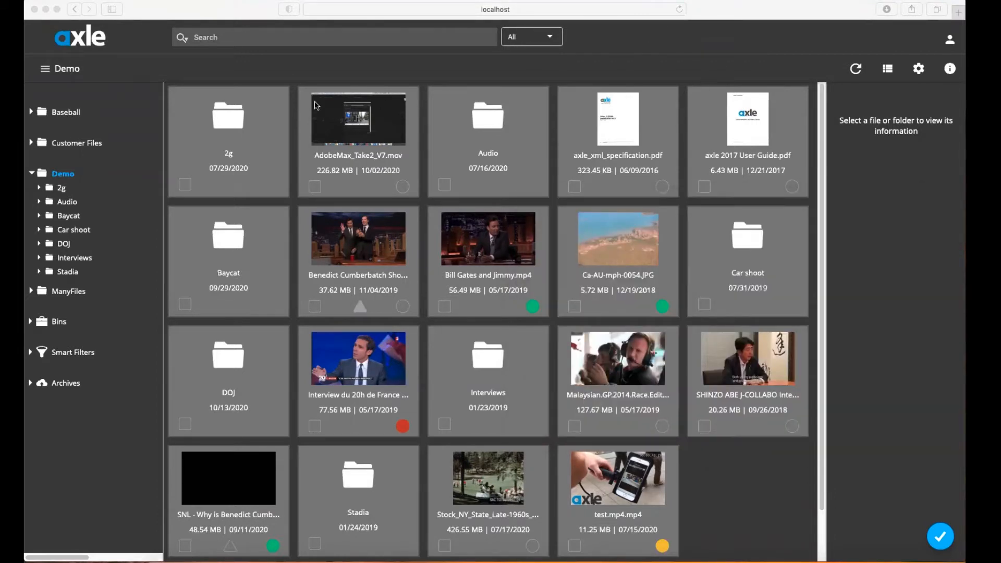
left_click(361, 75)
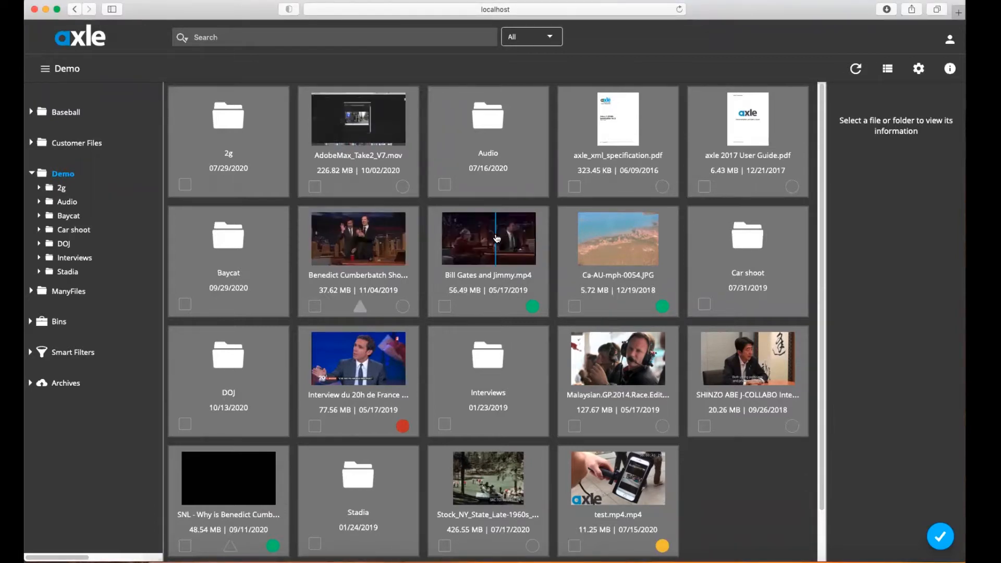
Open AdobeMax_Take2_V7.mov from the Demo catalog and scrub its preview to about 00:01:34:25.
left_click(208, 38)
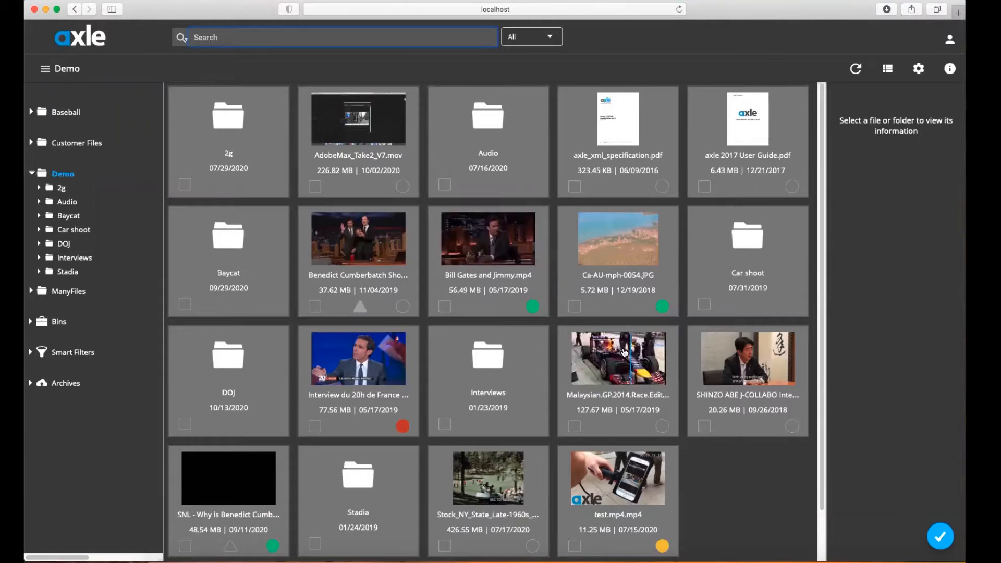
left_click(360, 121)
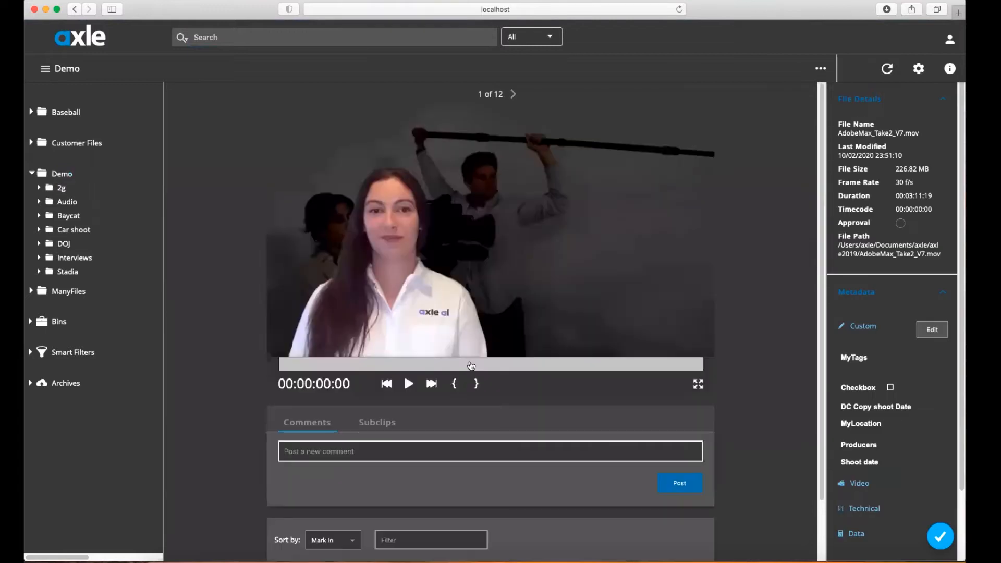
left_click_drag(398, 369, 488, 373)
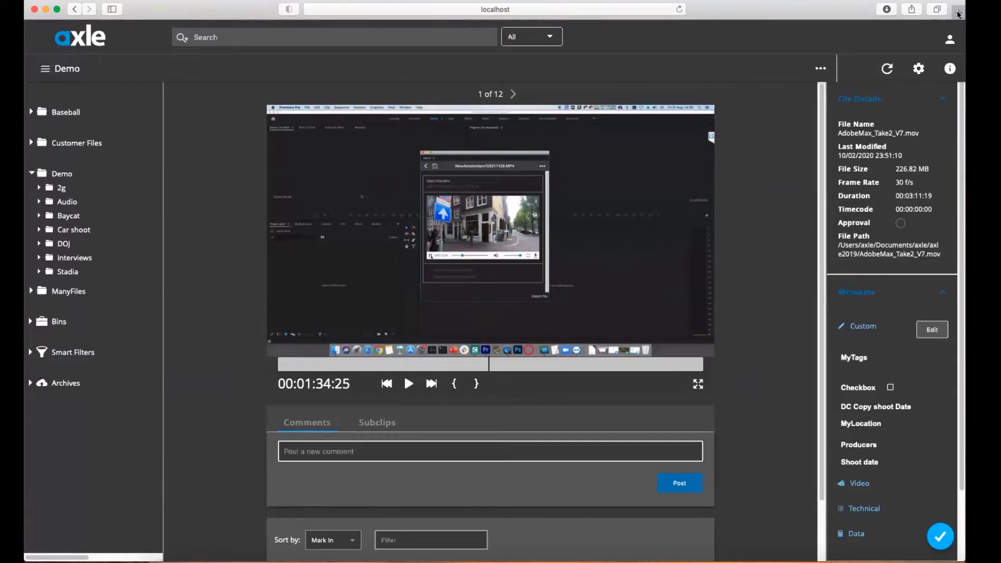
key("super+t")
type("ea")
key("Left")
key("Left")
key("Left")
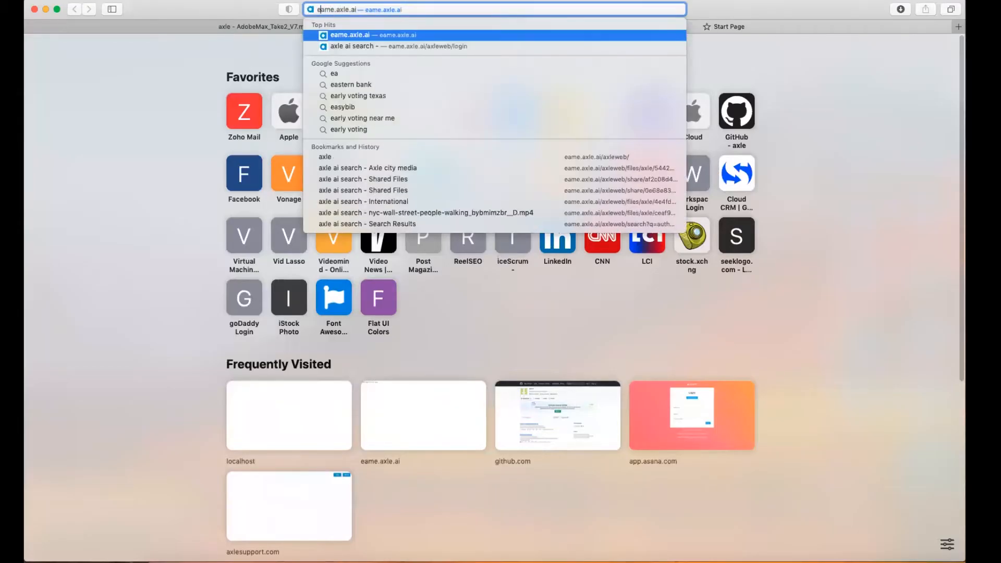
type("https://")
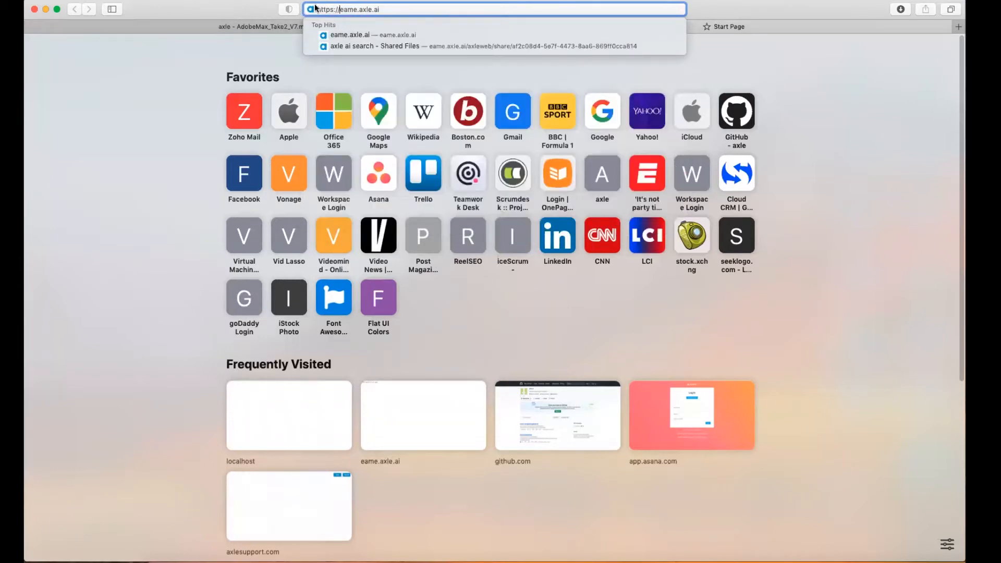
key("Return")
Log in to eame.axle.ai as axle with the account password, and decline saving the password.
left_click(437, 228)
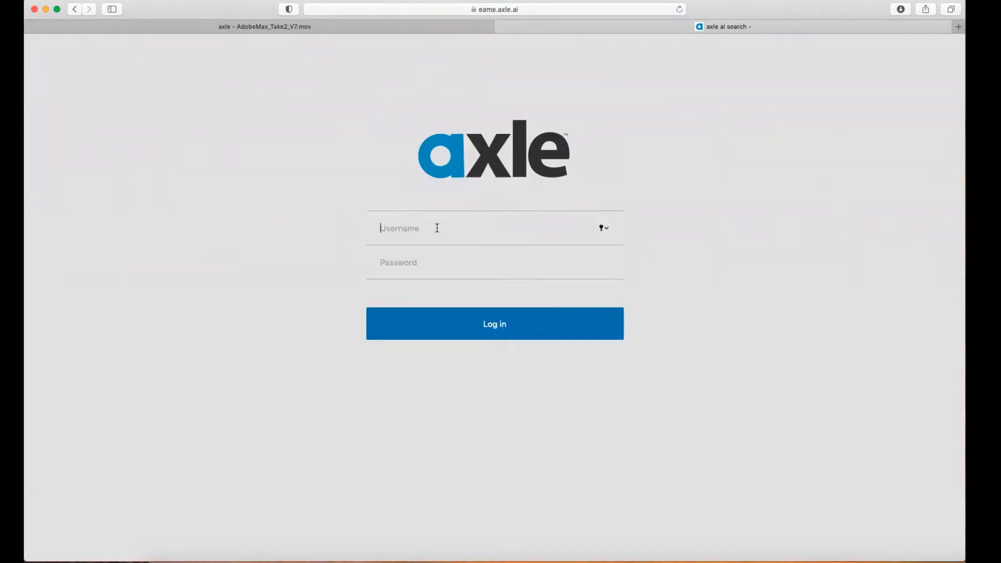
type("axle")
key("Tab")
type("••••••••")
key("Return")
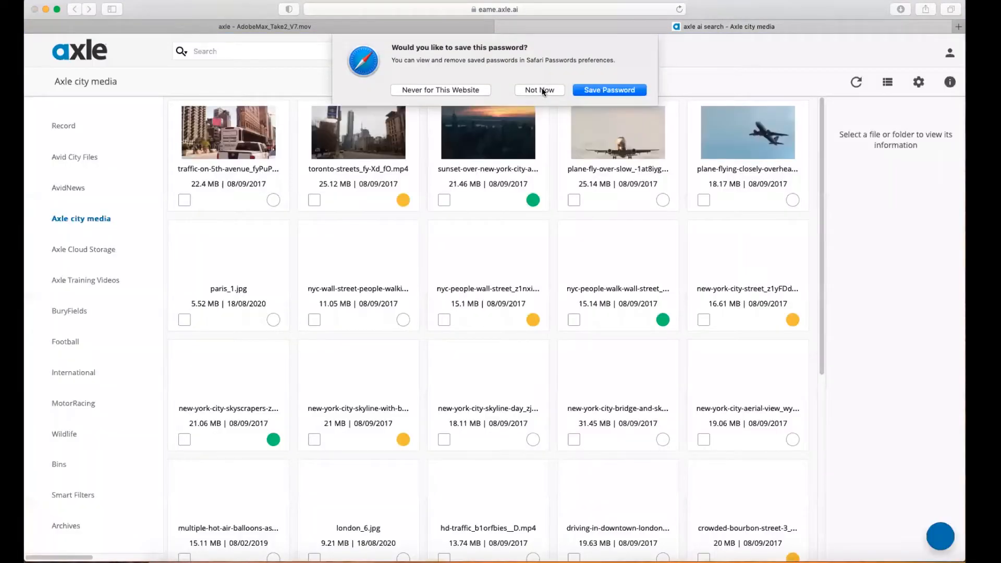
left_click(542, 89)
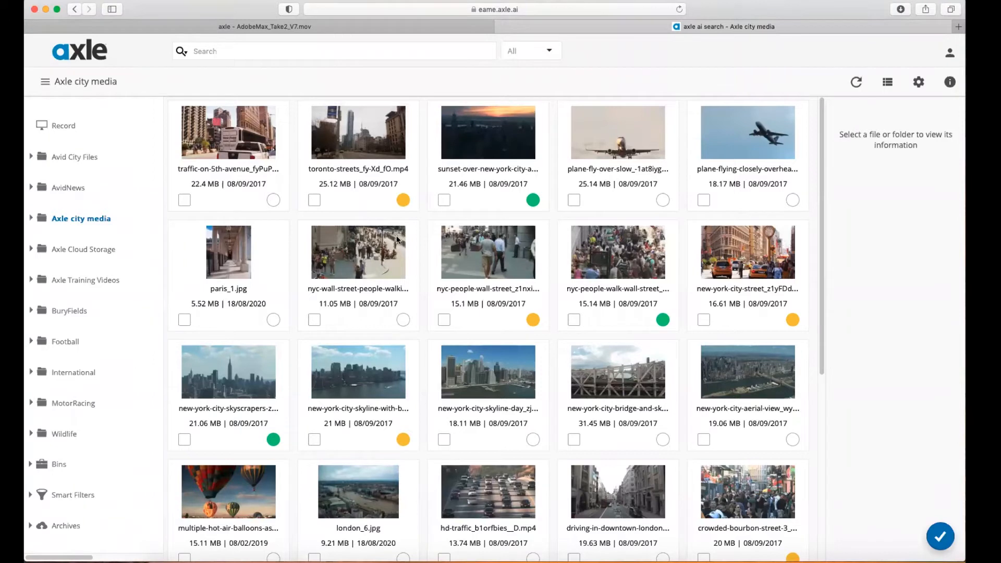
Select the plane-flying-closely-overhead clip in Axle city media and review the actions available for it.
left_click(703, 200)
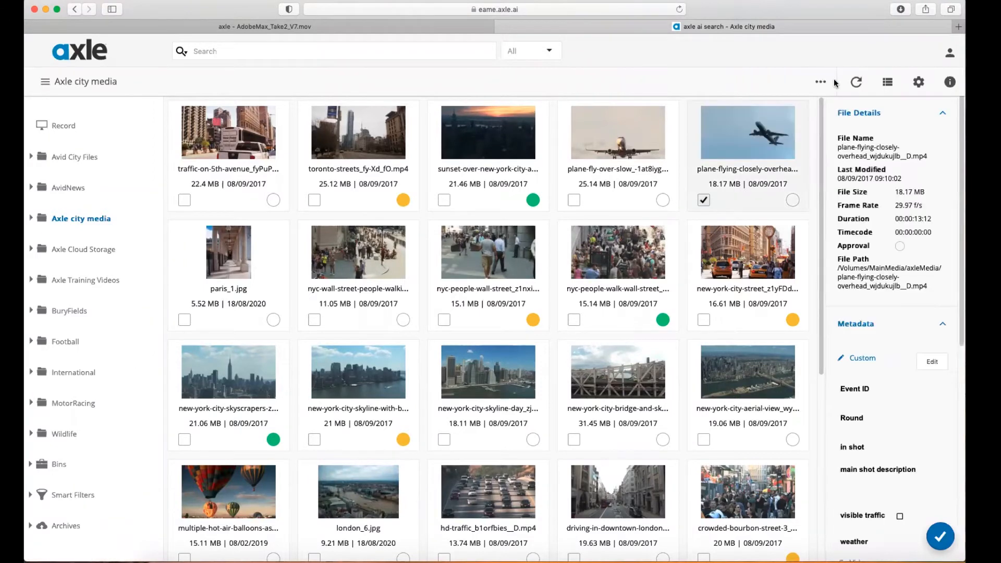
left_click(820, 82)
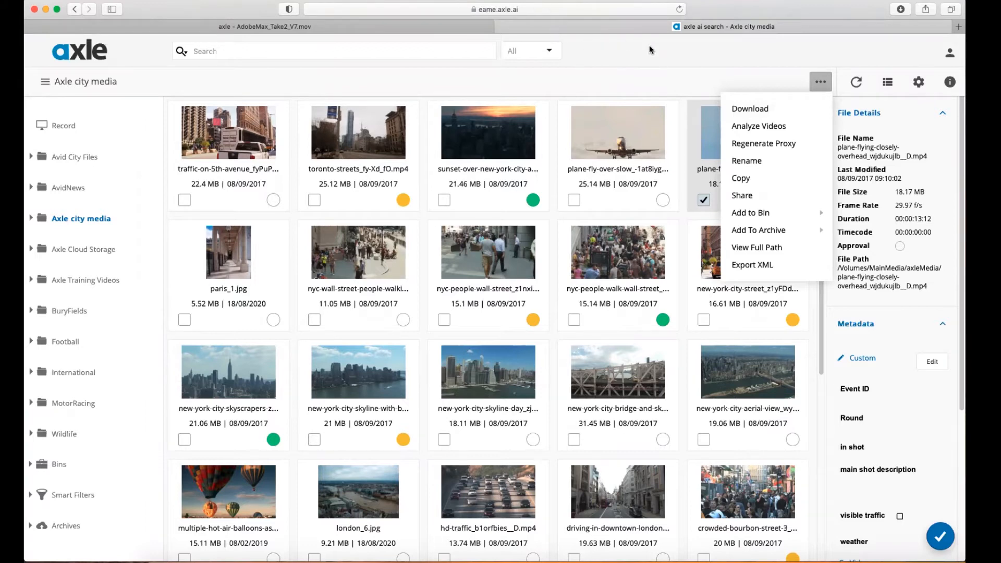
left_click(704, 56)
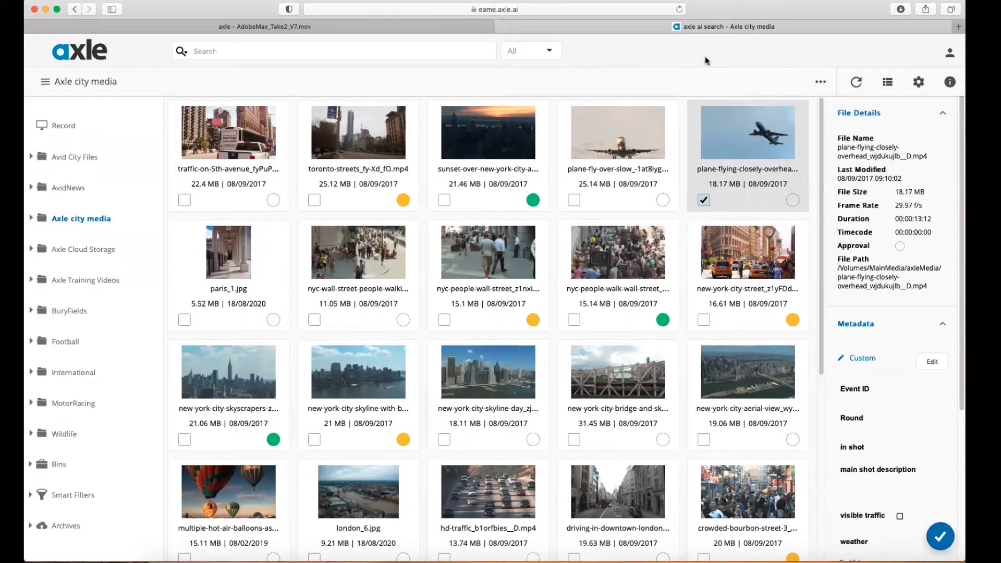
Return to the localhost axle site and open its Administrator Pages.
left_click(950, 55)
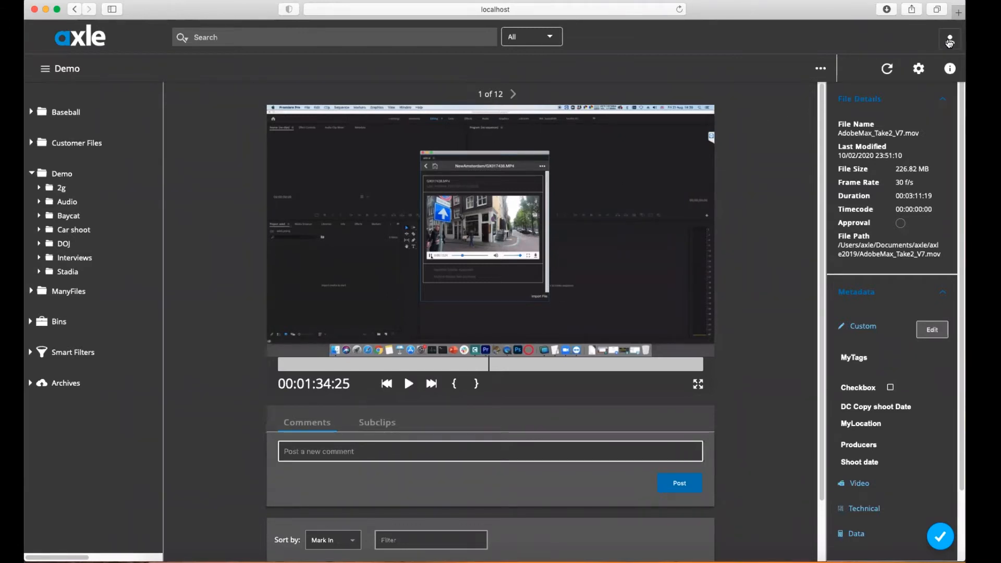
left_click(950, 41)
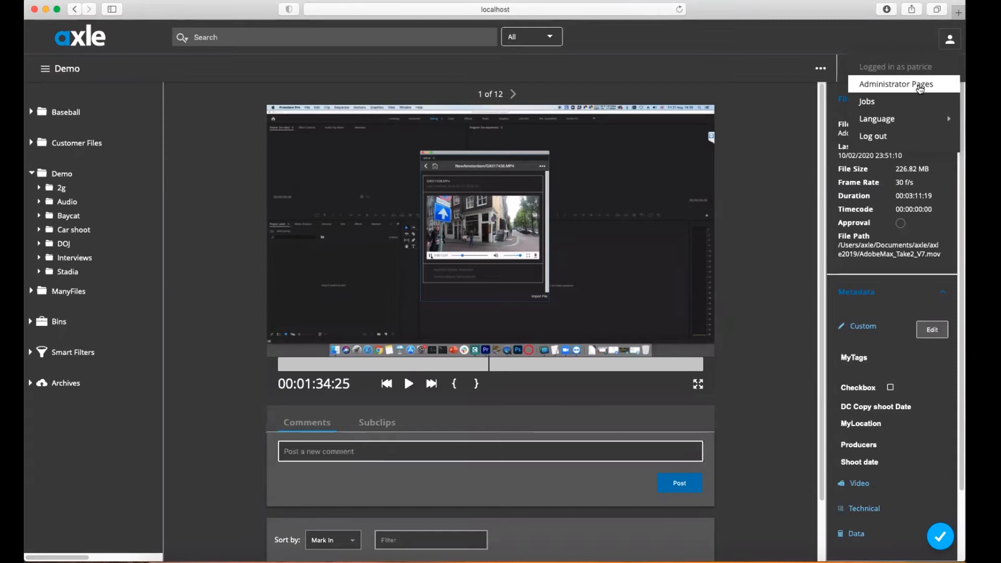
left_click(918, 86)
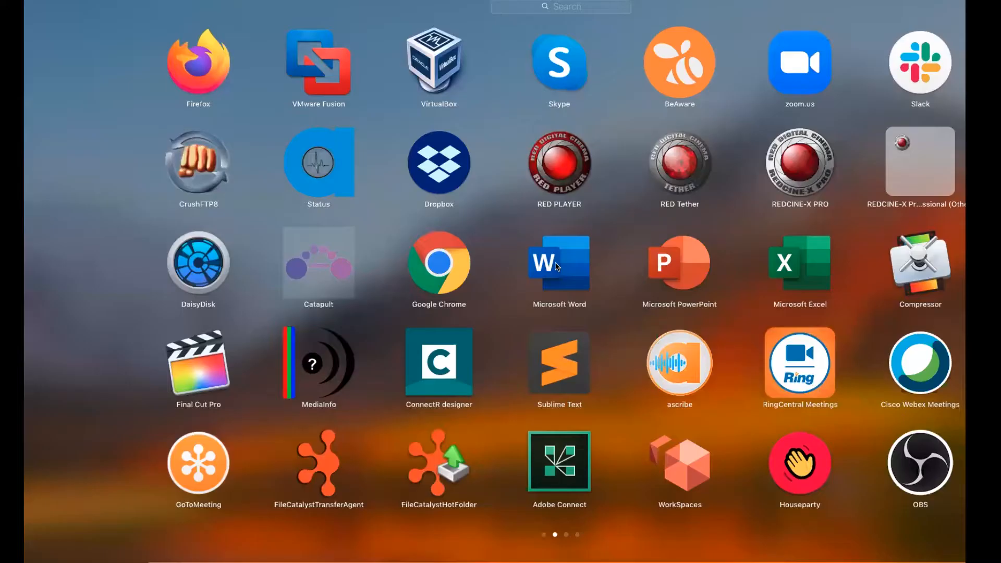
Launch the Highlighter app from Launchpad.
scroll(571, 265, "right", 5)
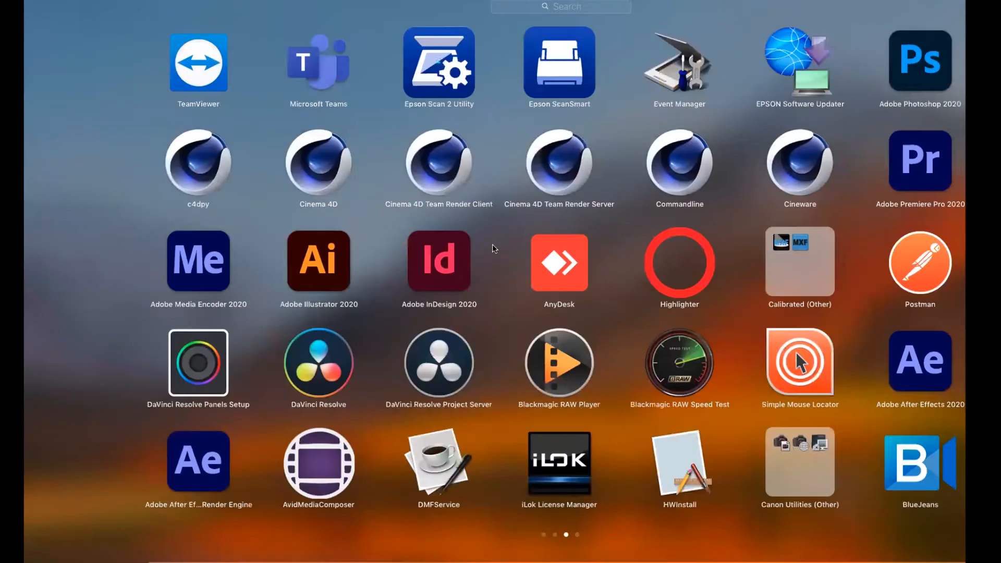
left_click(671, 278)
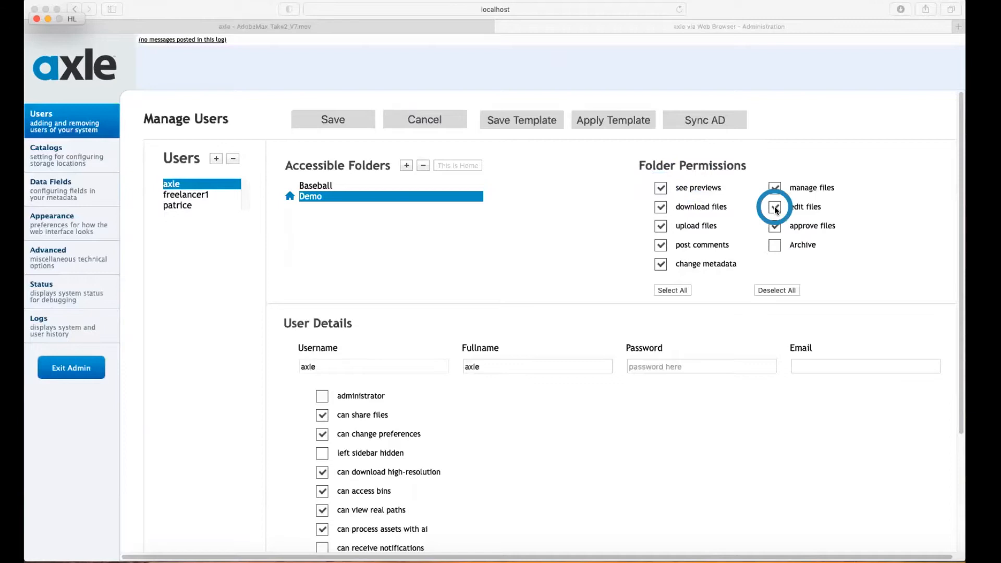
Examine the axle user's folder permissions for Baseball and Demo and the account options under User Details.
left_click(319, 186)
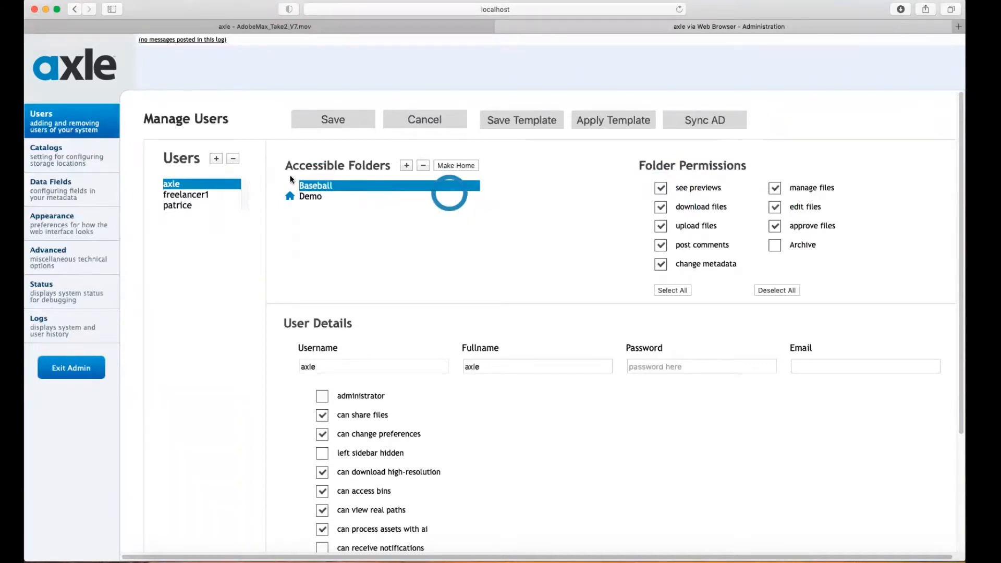
left_click(313, 197)
left_click(351, 366)
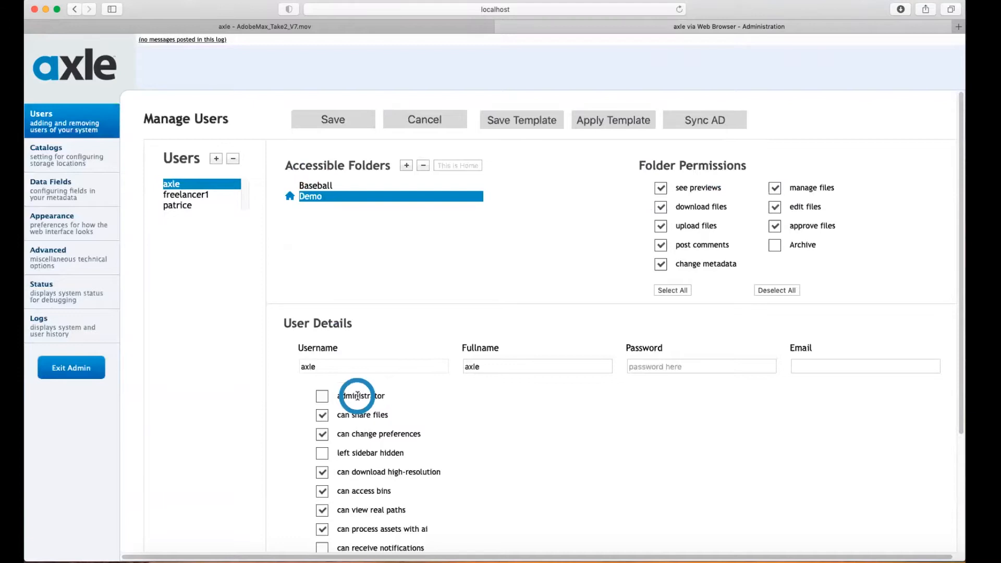
scroll(358, 400, "down", 3)
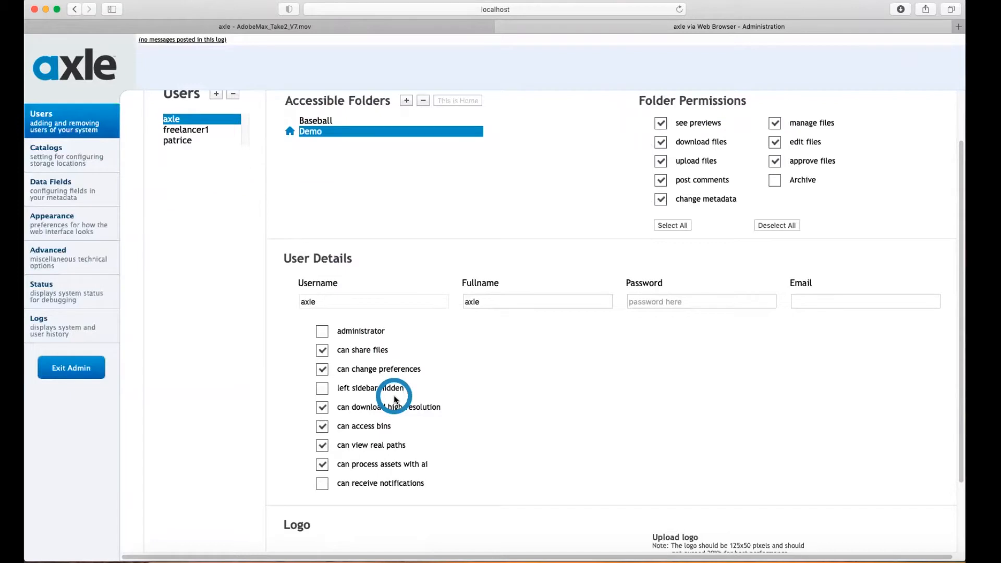
scroll(394, 400, "up", 3)
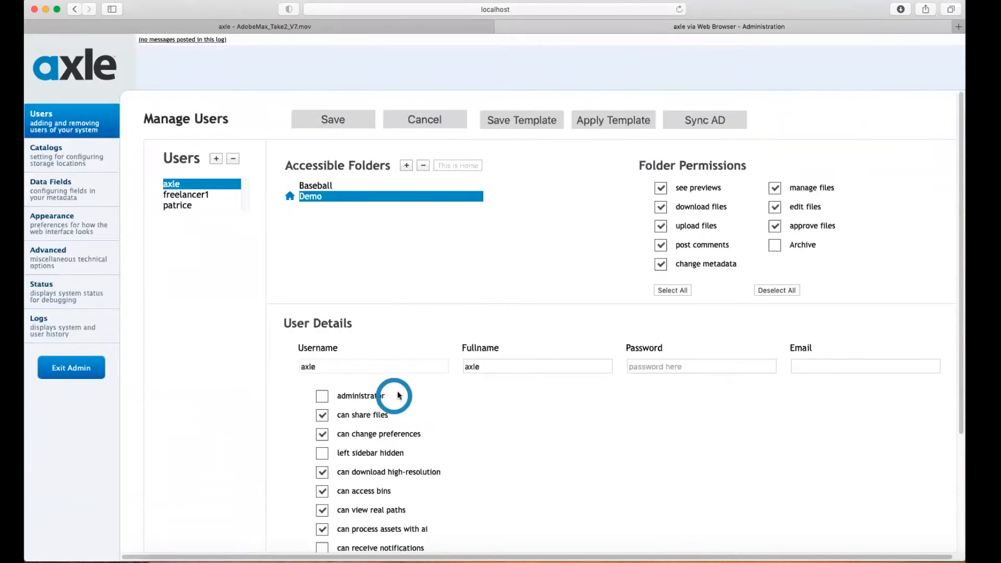
Examine freelancer1's folder permissions for Demo/Stadia and Demo/Interviews.
left_click(192, 197)
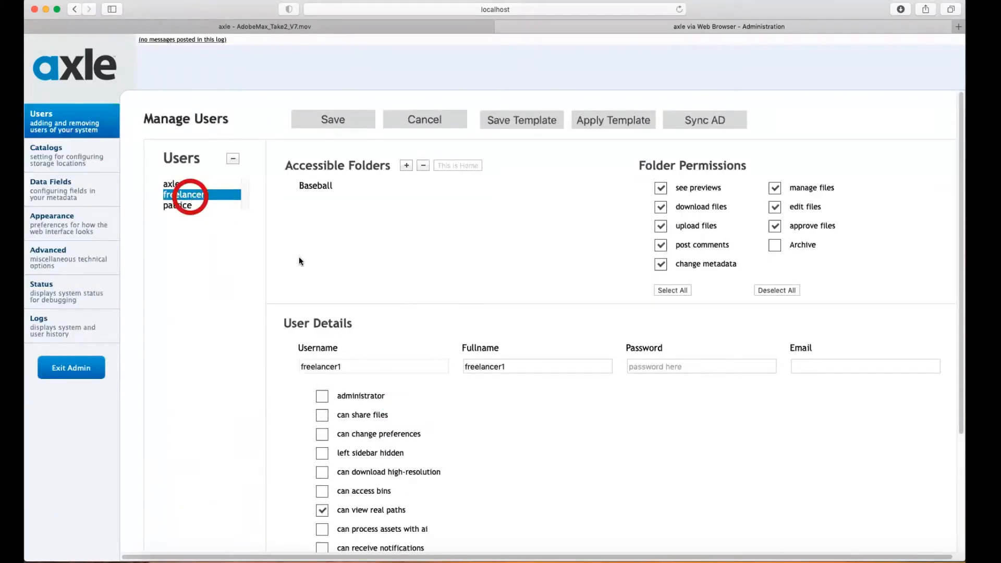
left_click(436, 195)
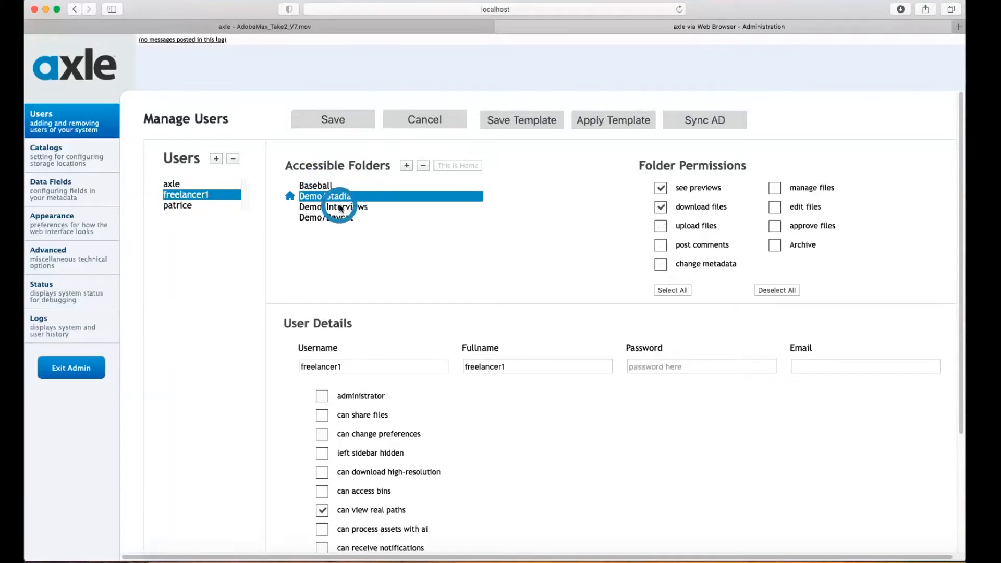
left_click(447, 207)
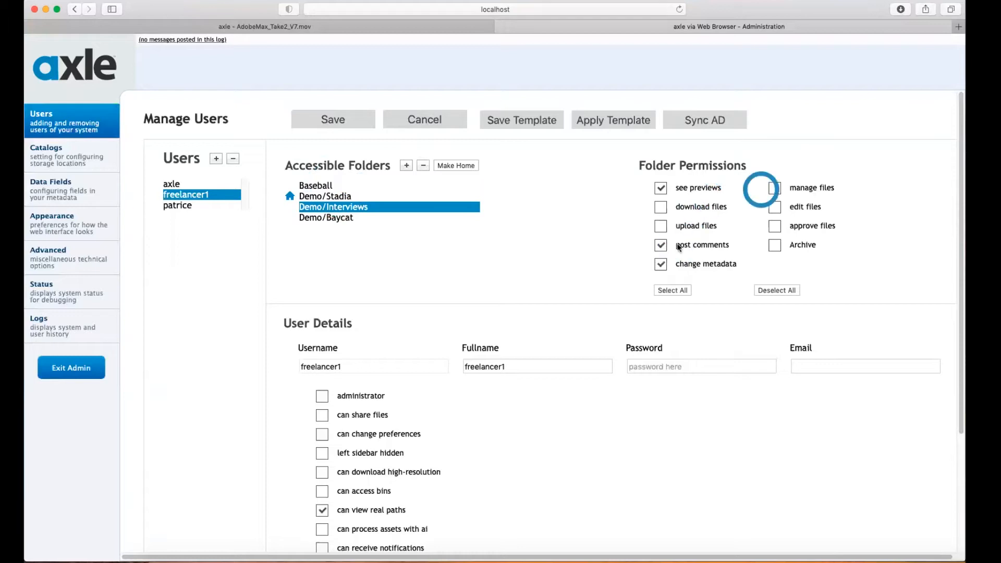
Examine freelancer1's folder permissions for Demo/Baycat.
left_click(355, 215)
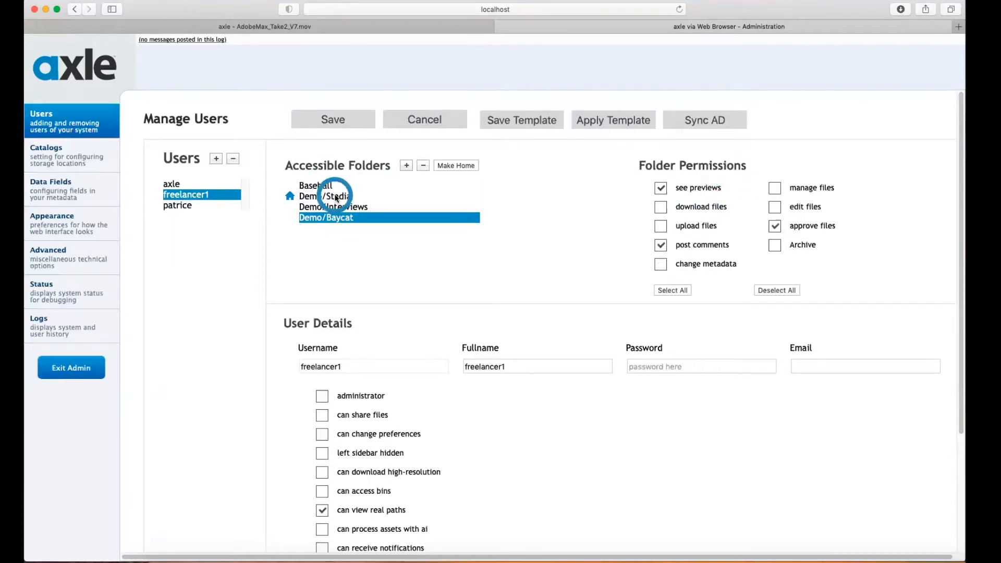
scroll(516, 416, "down", 1)
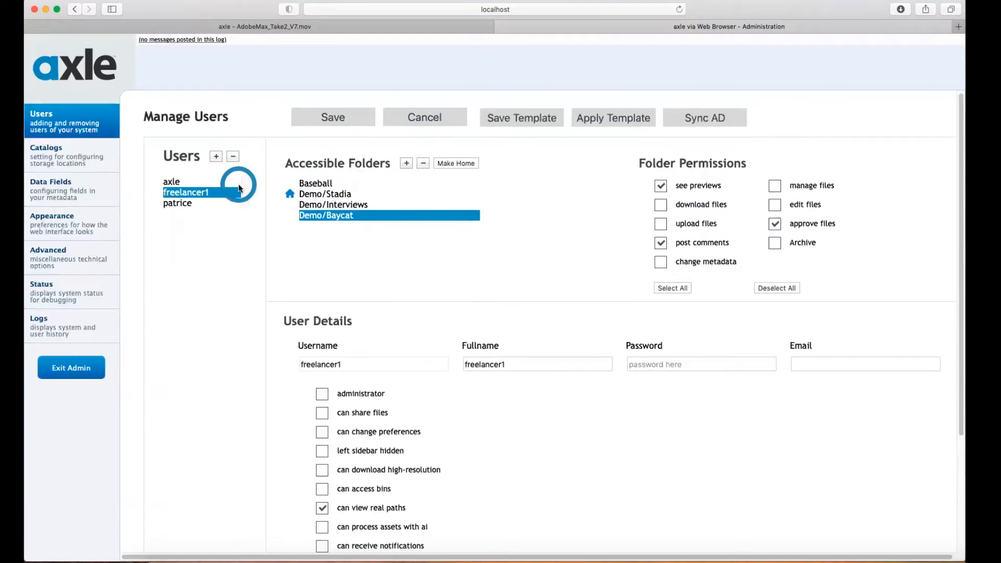
Create a new user account with the username webinar, enter and confirm its account password, and save it.
left_click(217, 157)
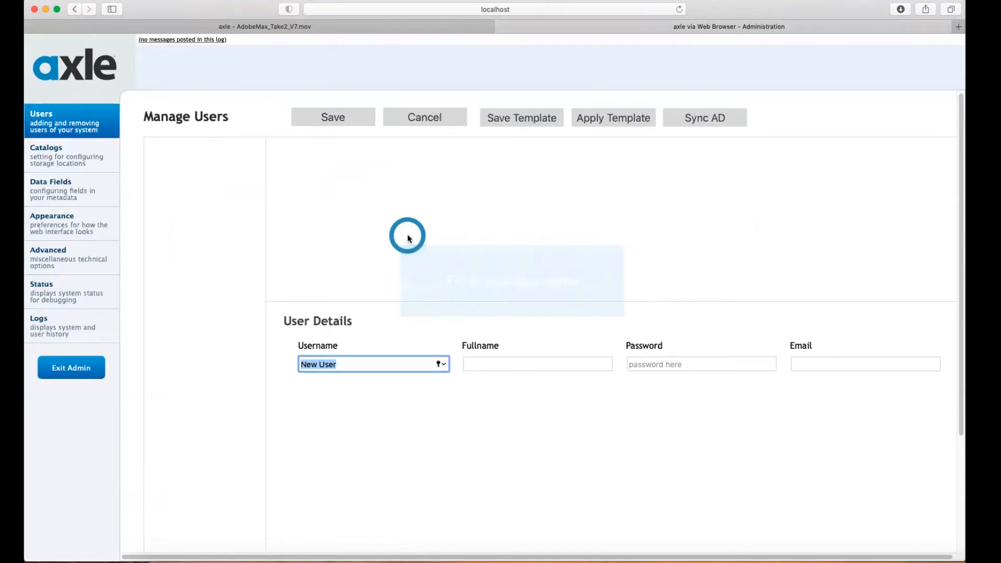
type("webinar")
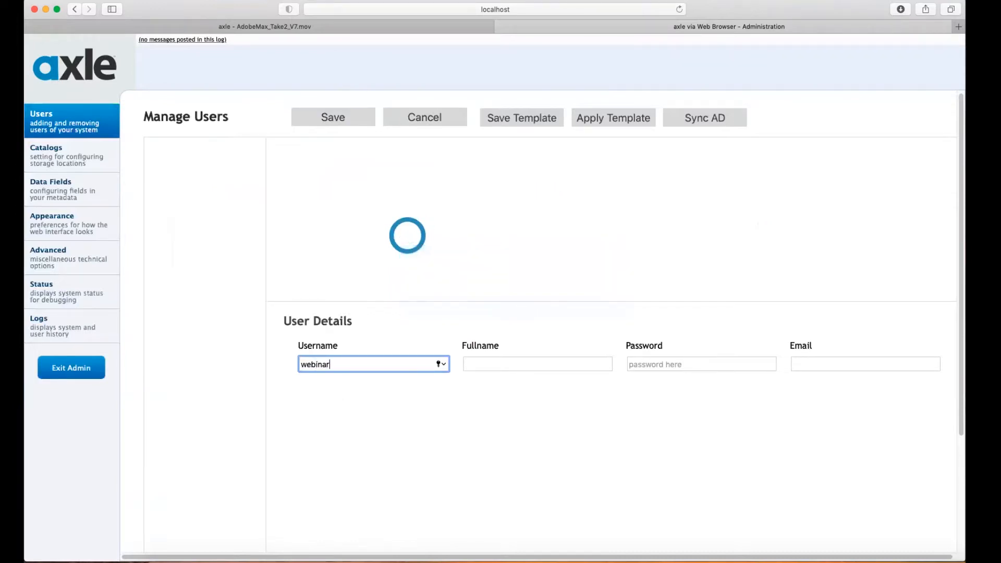
left_click(495, 366)
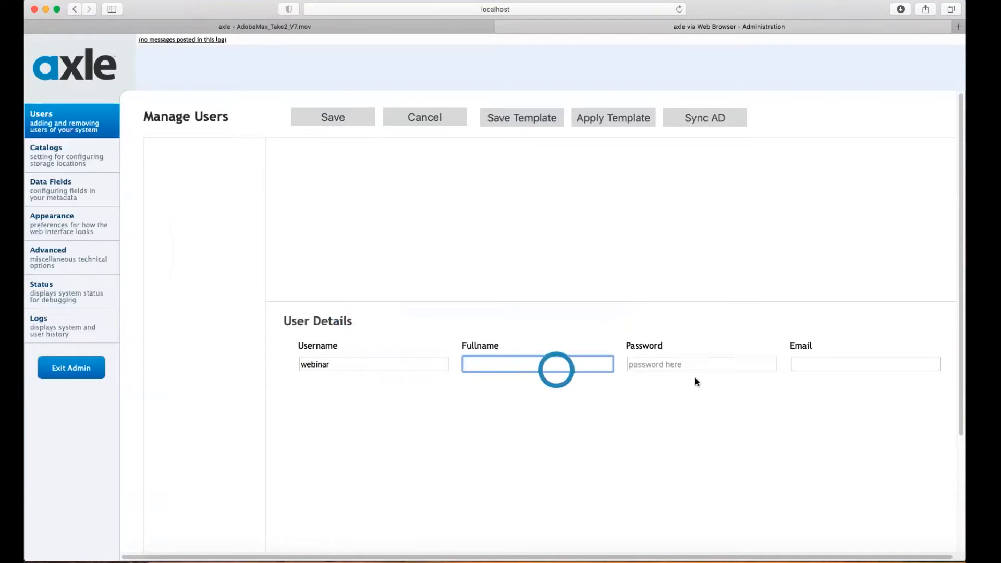
left_click(658, 360)
type("••••")
key("Tab")
type("••••")
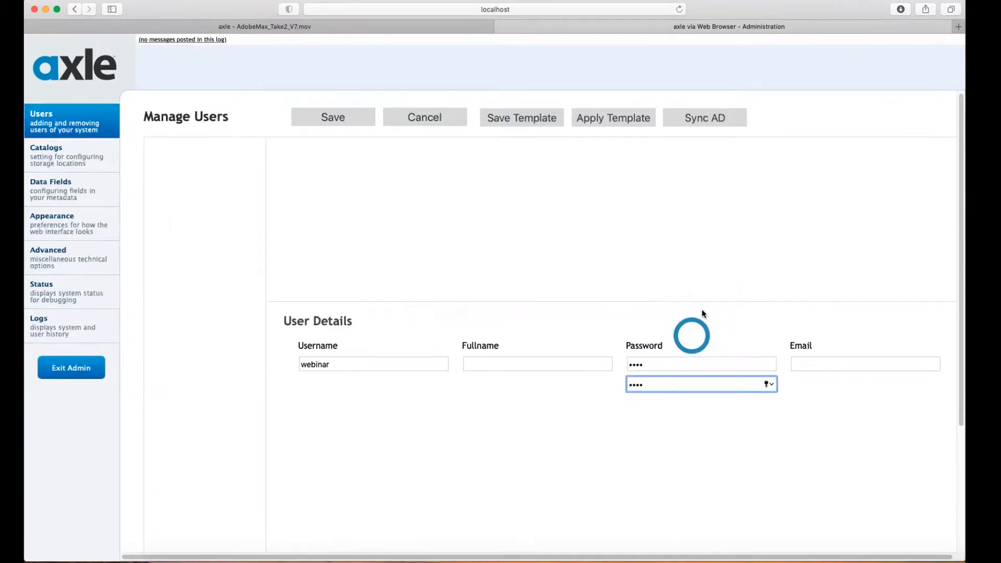
left_click(346, 123)
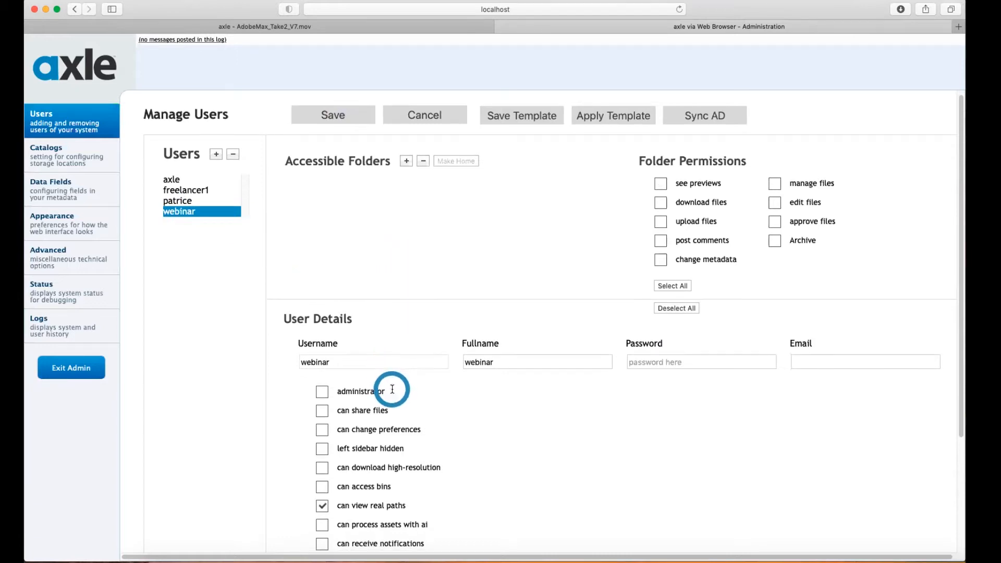
Enable "can share files" and "can access bins" for the webinar user and save the account.
scroll(394, 384, "down", 5)
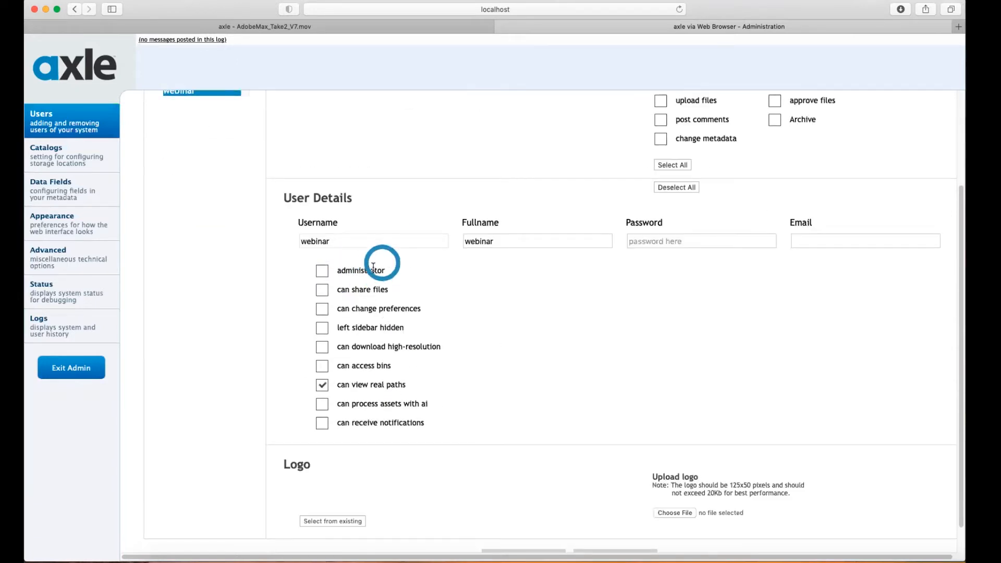
left_click(323, 291)
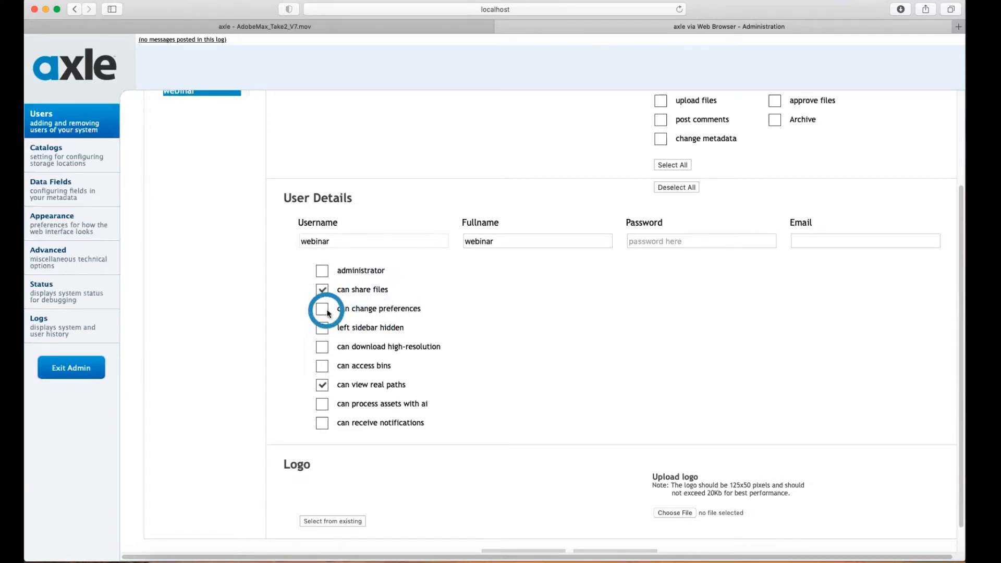
left_click(323, 367)
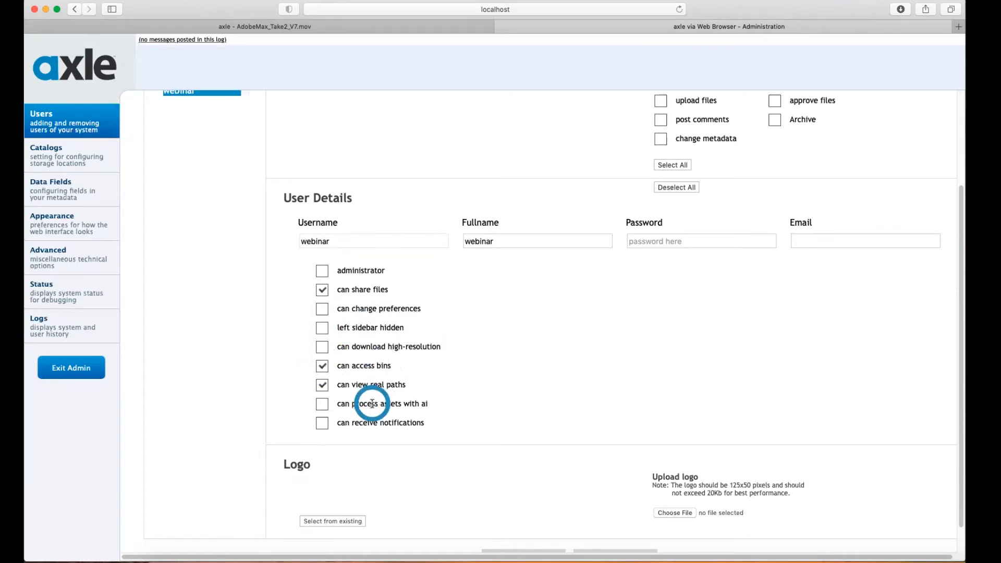
scroll(408, 373, "up", 3)
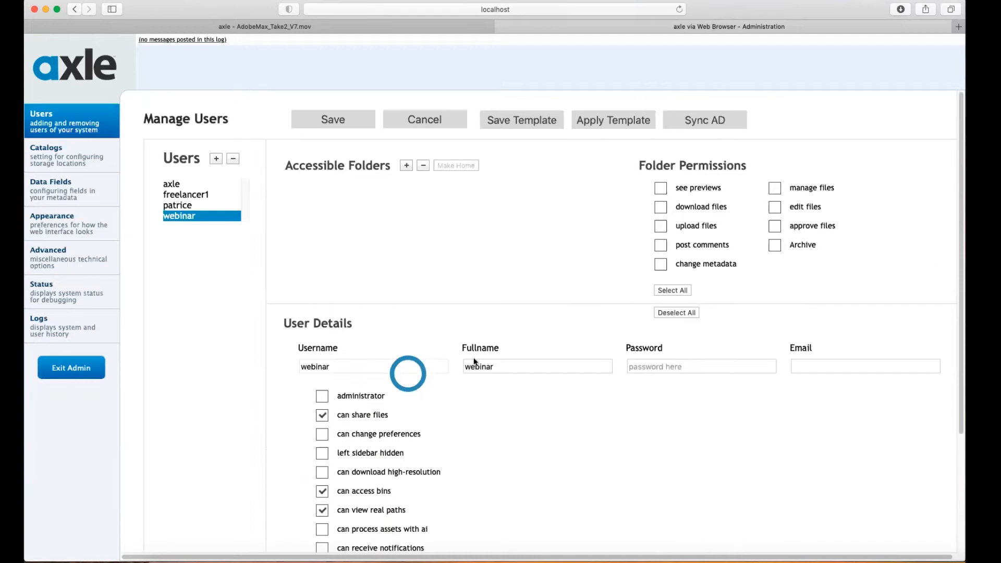
left_click(346, 123)
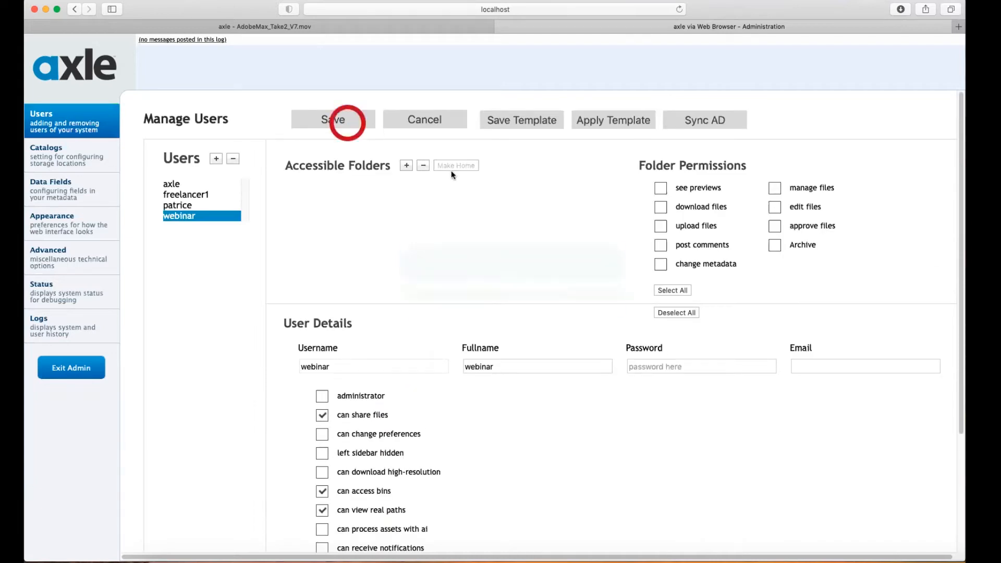
Add the Demo/Car shoot folder to the webinar user's accessible folders.
left_click(452, 171)
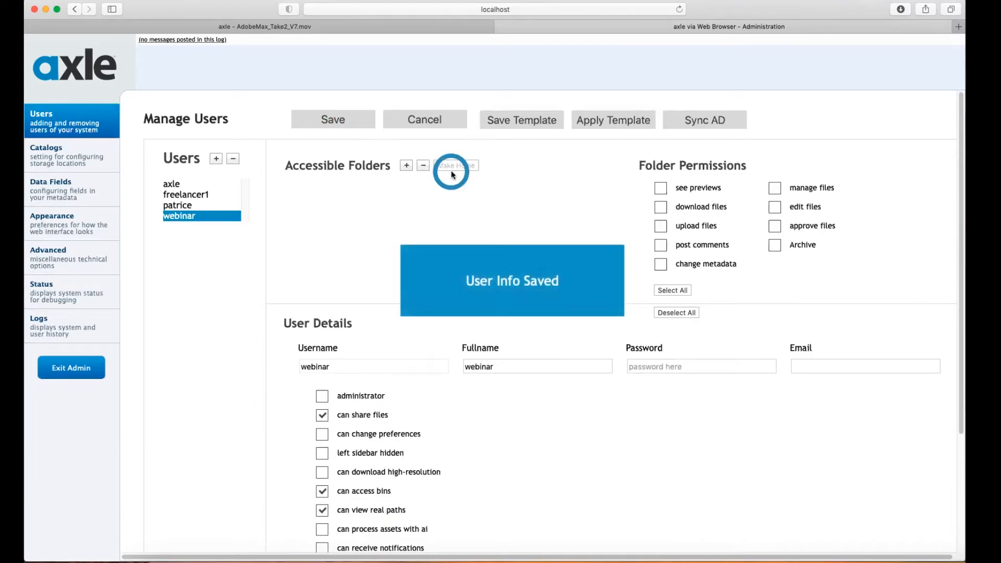
left_click(427, 163)
left_click(405, 165)
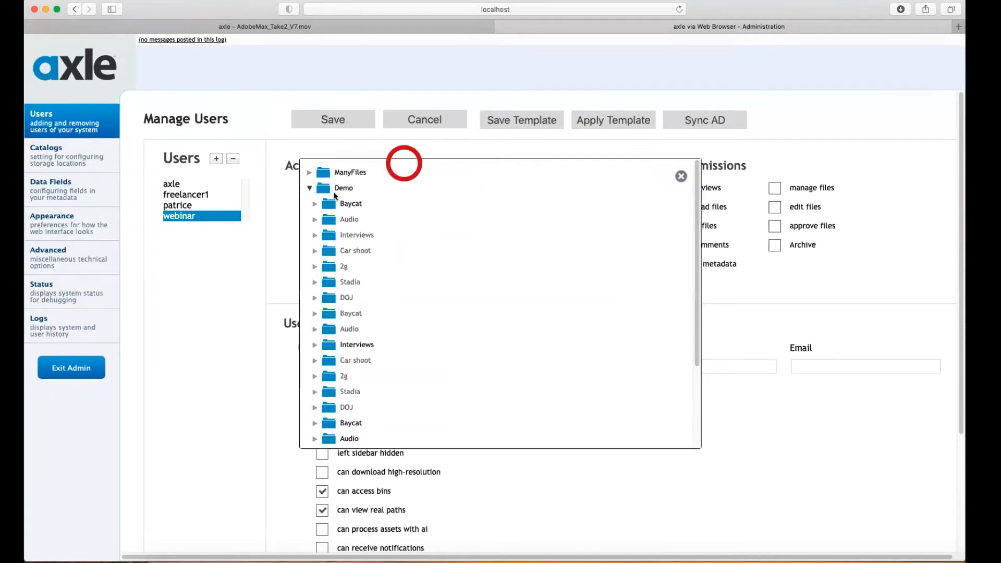
scroll(376, 253, "down", 5)
scroll(412, 255, "up", 5)
scroll(411, 255, "down", 5)
left_click(360, 358)
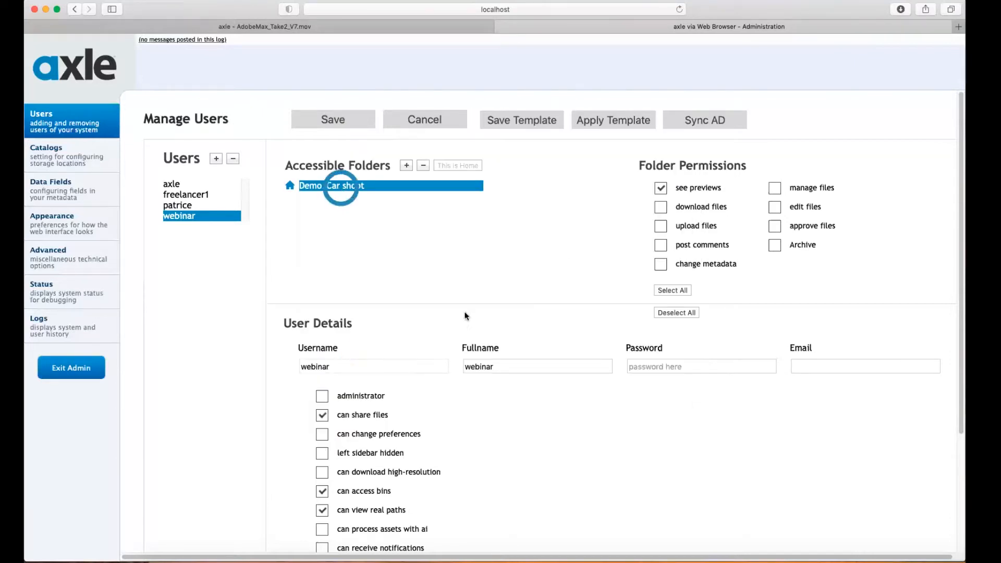
Check the Car shoot and Baseball folders in the media browser's folder tree and return to the user administration page.
left_click(252, 25)
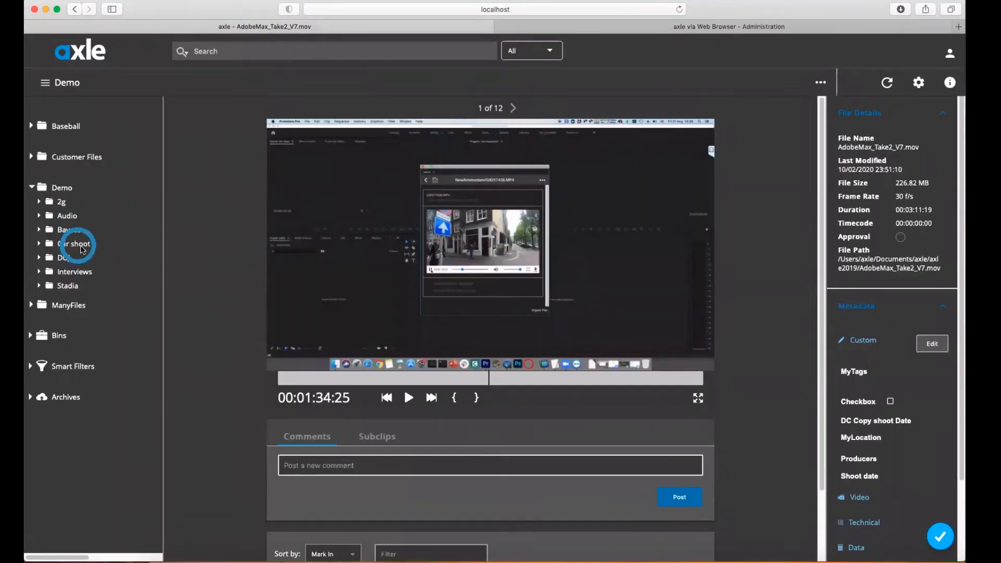
left_click(643, 26)
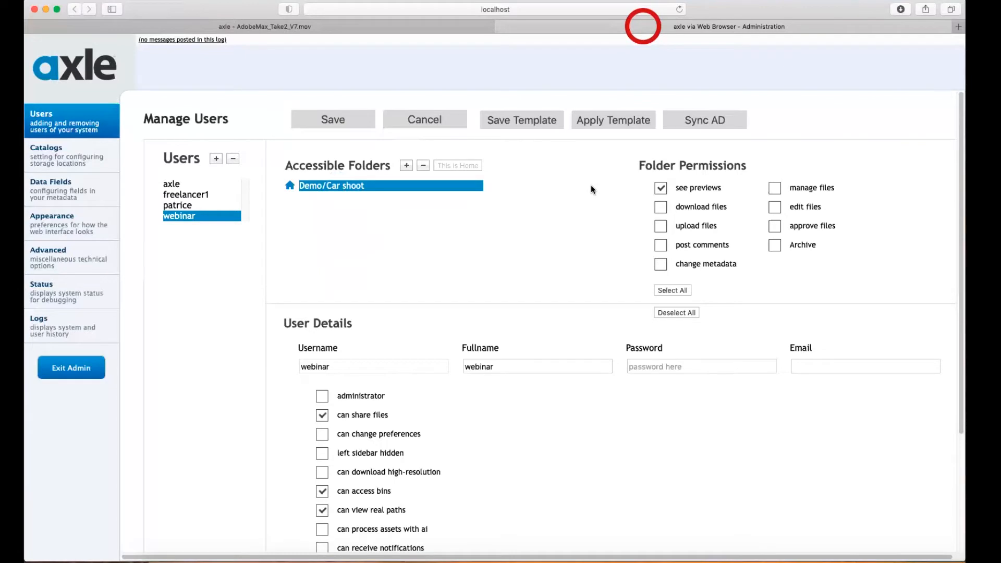
left_click(262, 27)
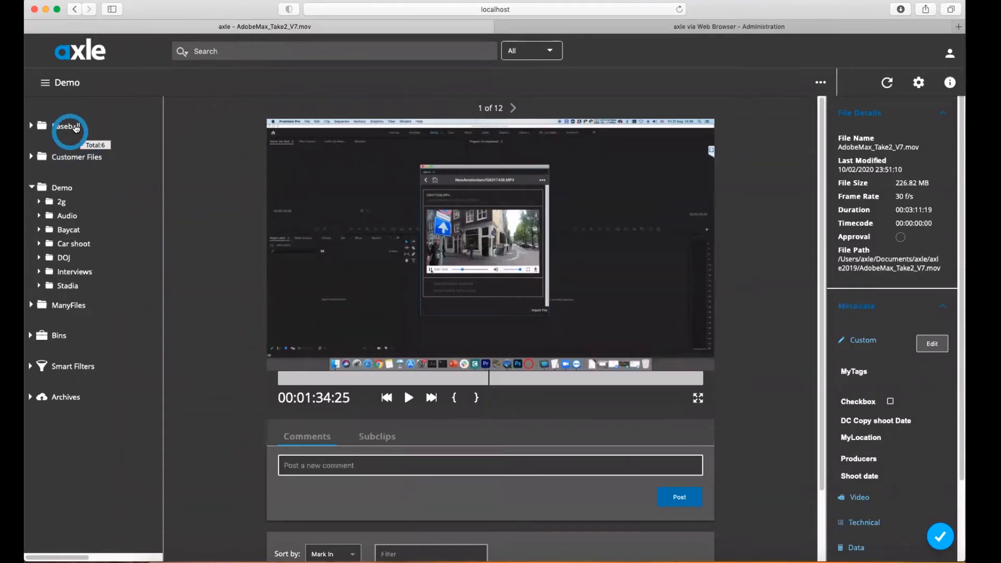
left_click(701, 26)
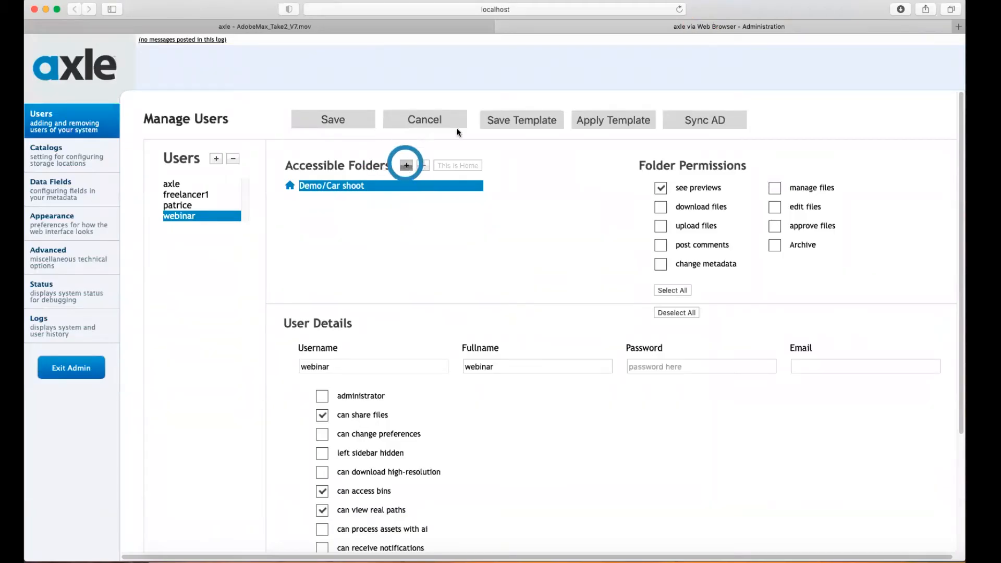
Add the Baseball folder to the webinar user's accessible folders and save the account.
left_click(406, 165)
left_click(456, 251)
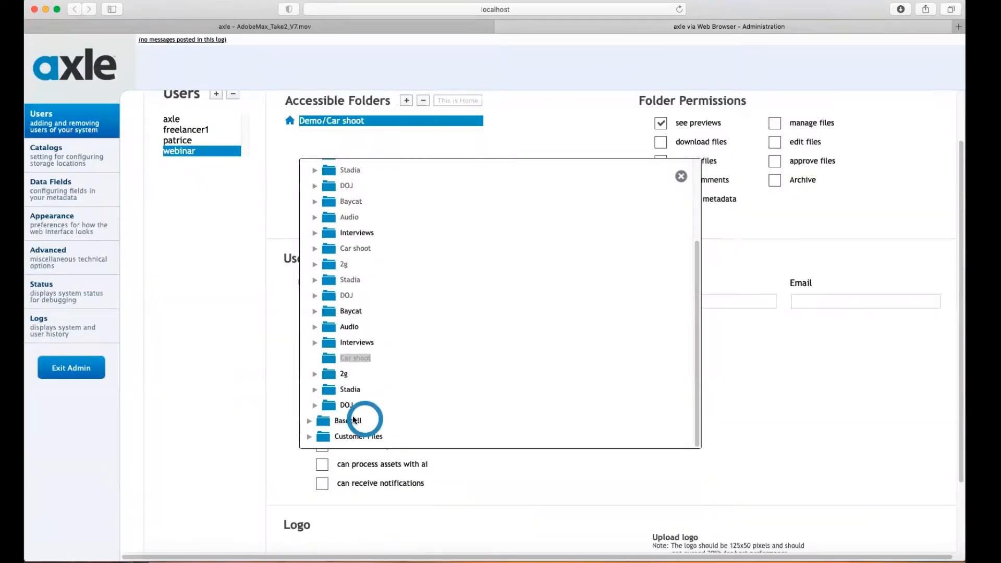
left_click(350, 420)
scroll(388, 161, "up", 3)
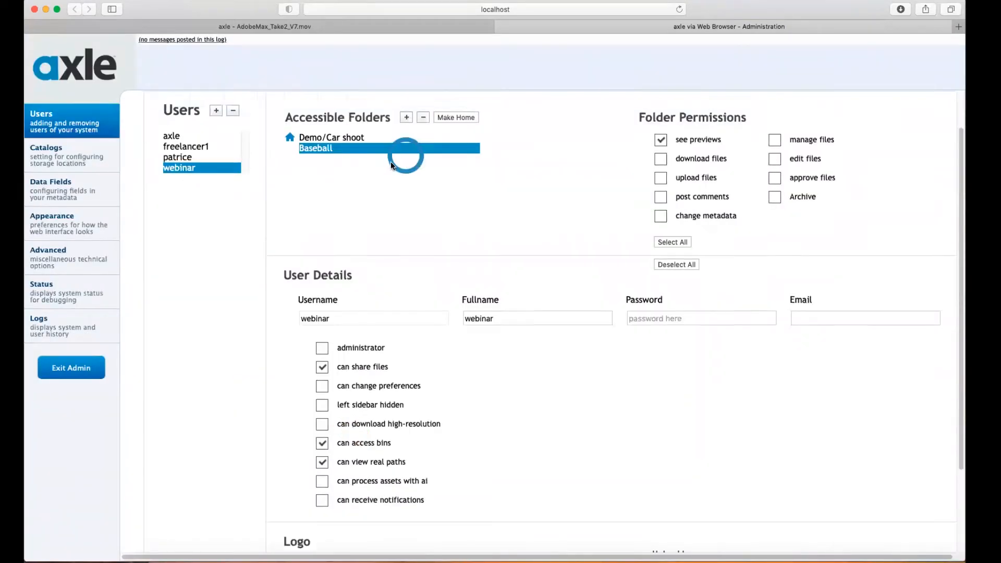
left_click(340, 115)
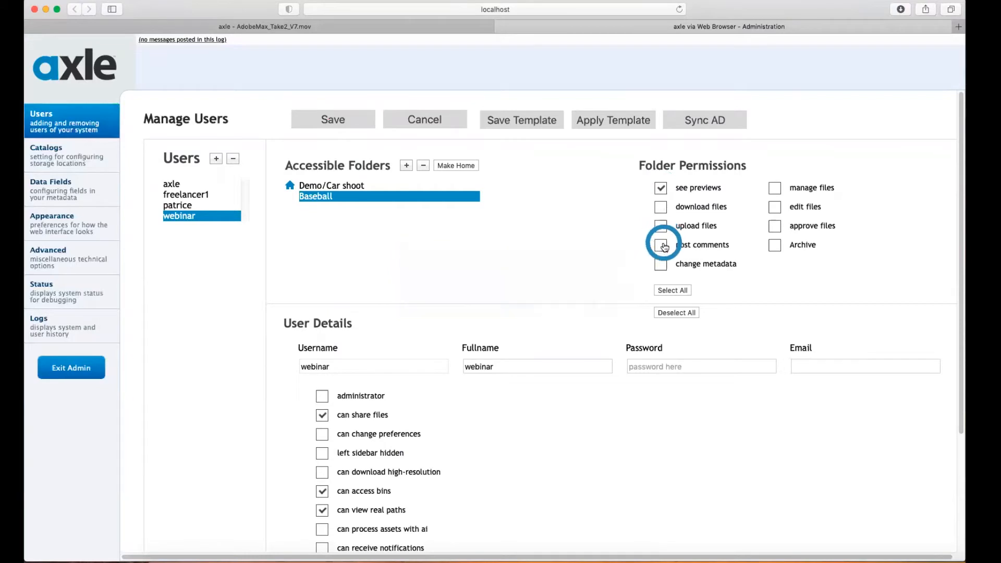
Grant the webinar user post comments, change metadata and approve files permissions on the Baseball folder and save.
left_click(660, 263)
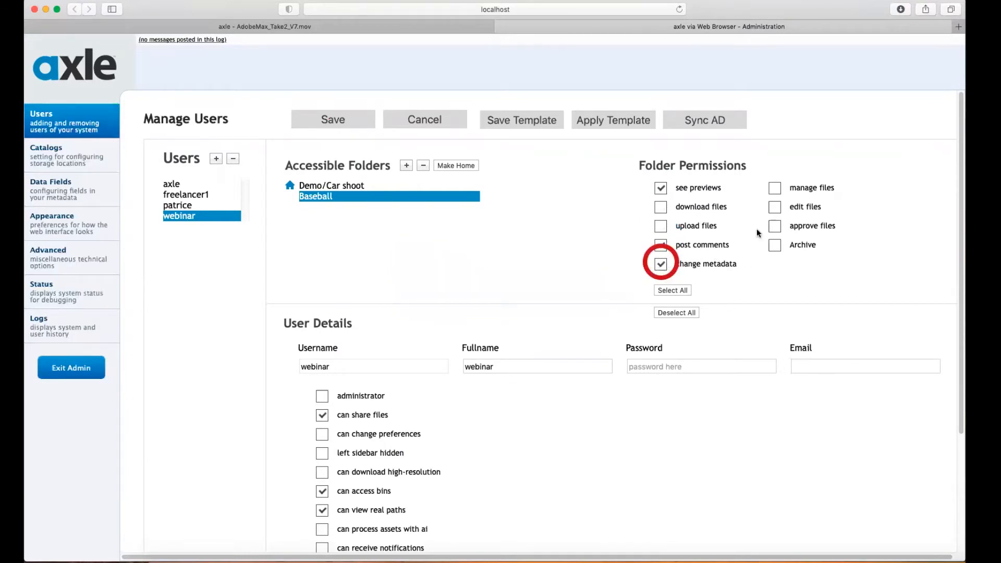
left_click(774, 226)
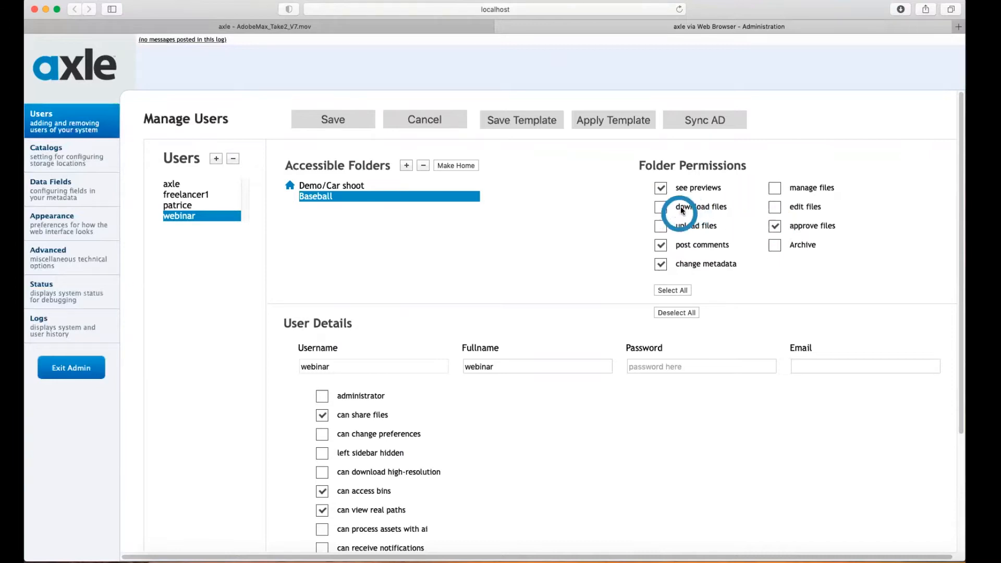
left_click(346, 119)
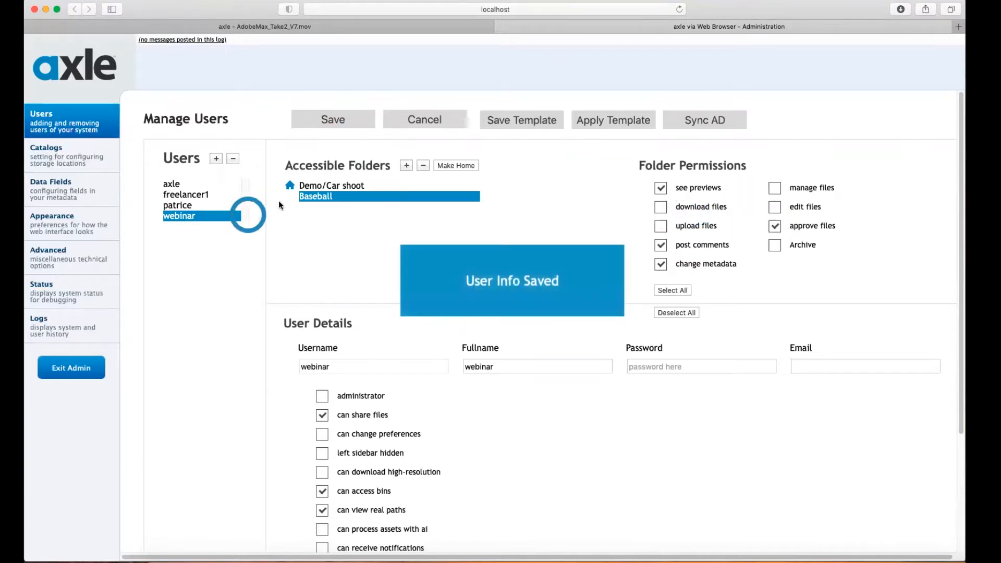
Grant the webinar user the download files permission on Demo/Car shoot and save the account.
left_click(324, 185)
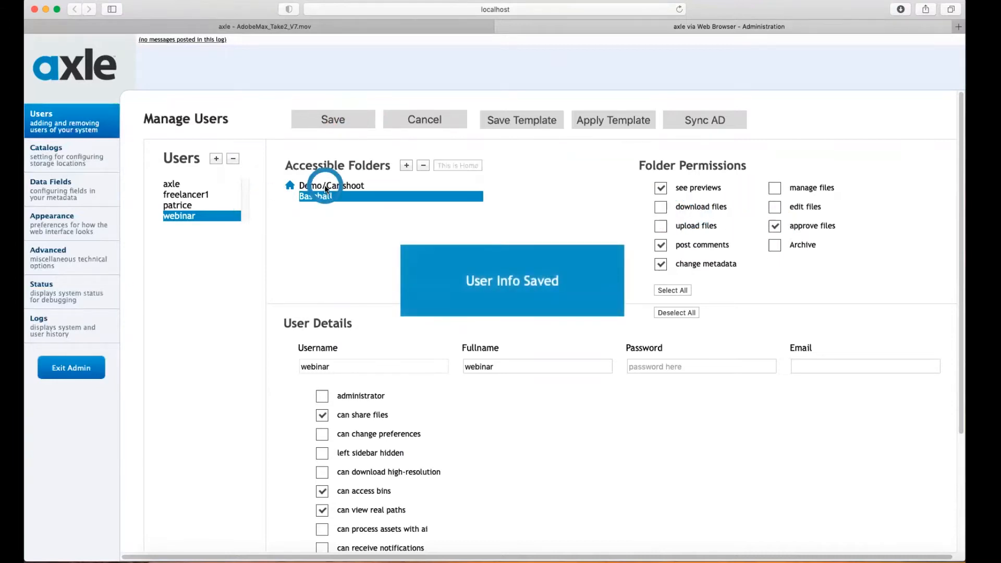
left_click(661, 207)
left_click(336, 121)
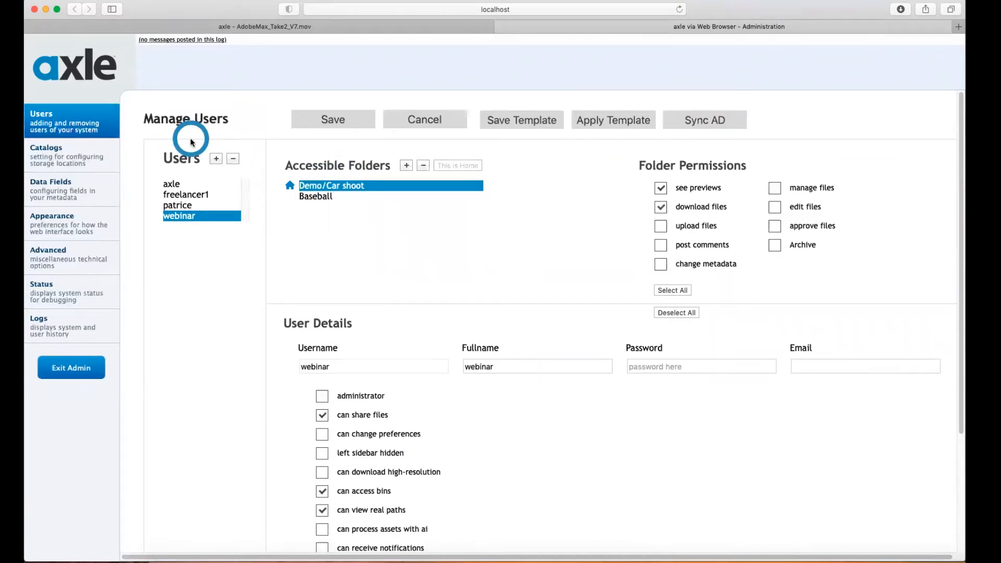
Examine the current catalogs, archives, removal options and proxy folder settings under Catalogs, declining the browser's offer to save the password.
left_click(67, 160)
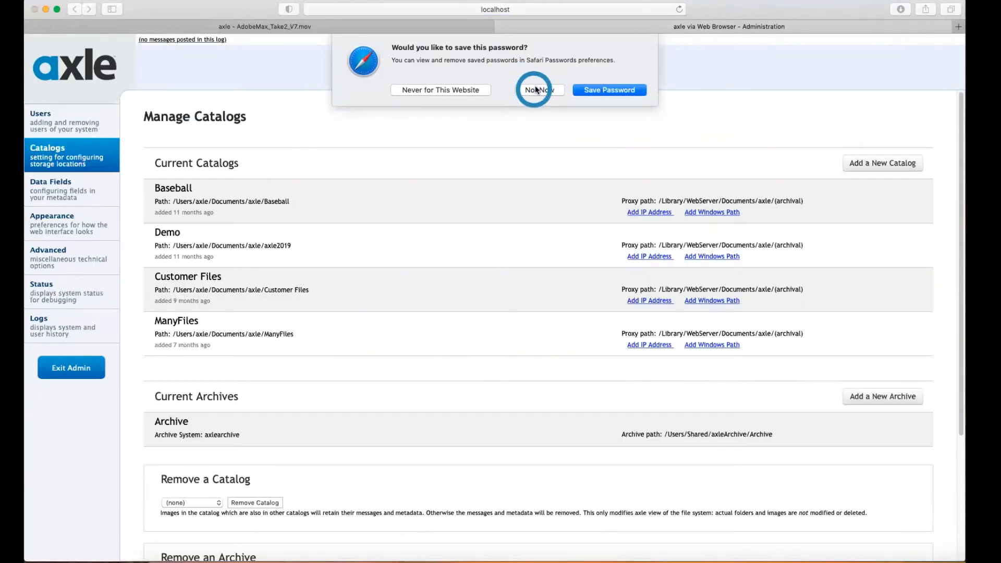
left_click(534, 89)
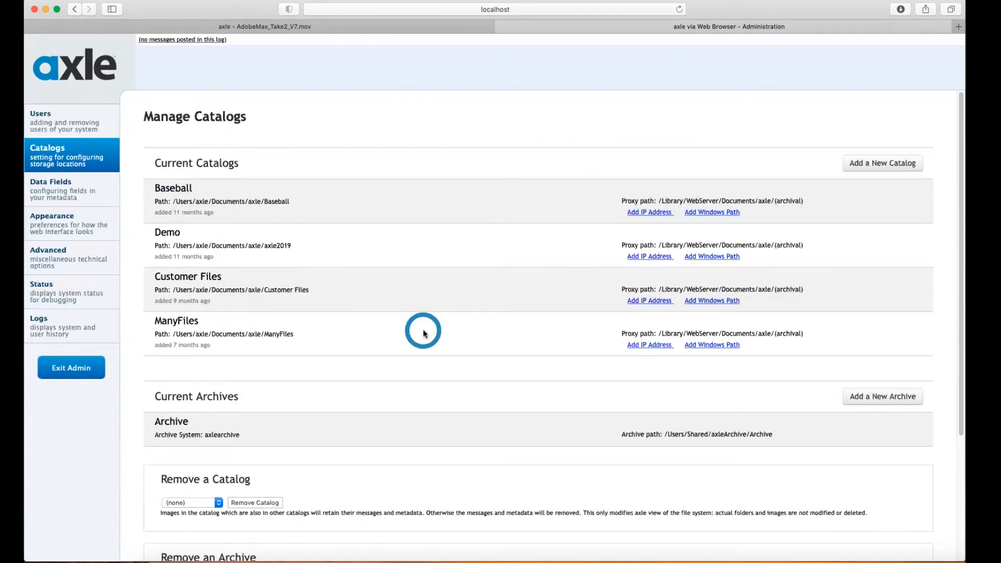
scroll(423, 333, "down", 1)
scroll(423, 333, "down", 5)
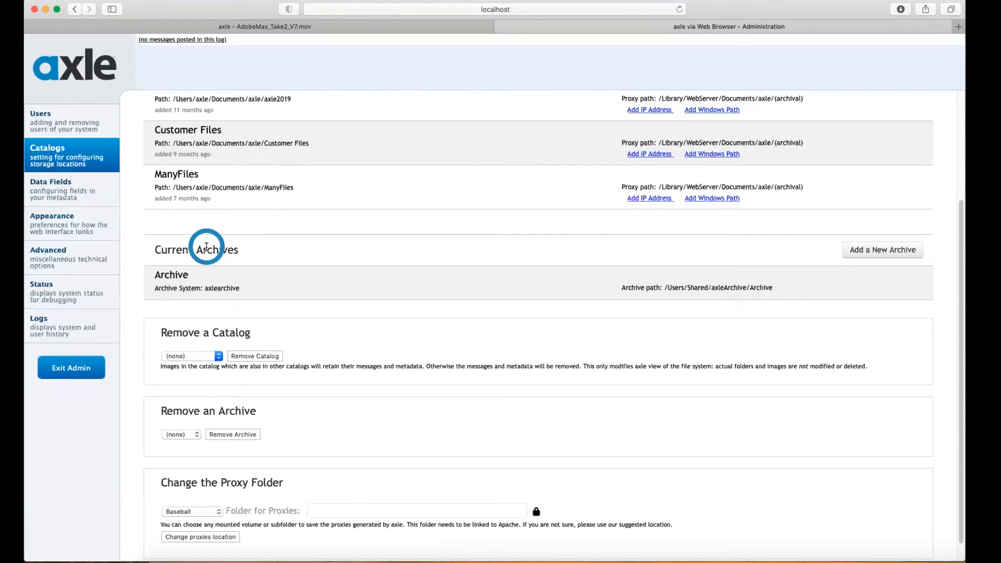
scroll(483, 262, "up", 5)
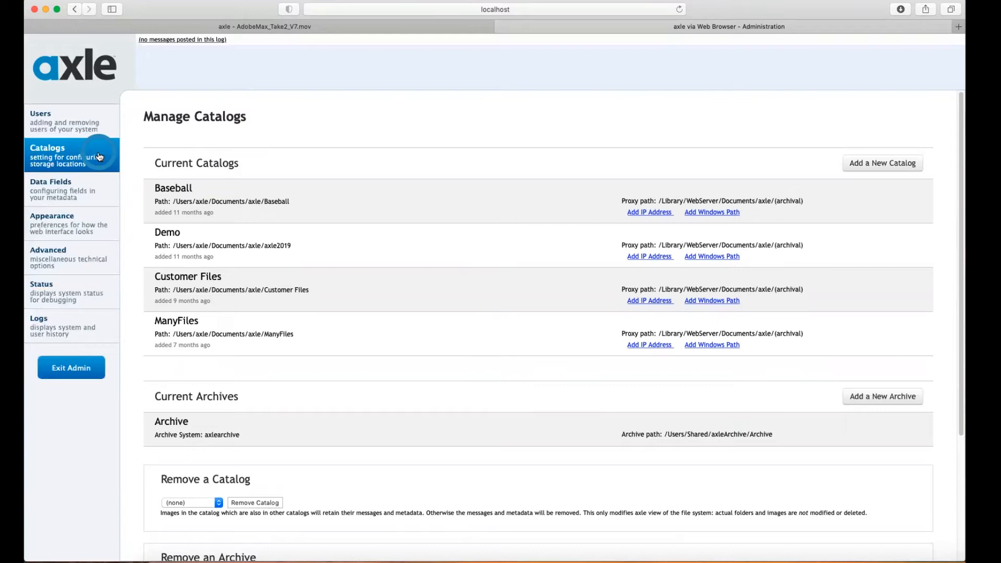
Review the Baseball catalog's customized metadata fields under Data Fields and return to the AdobeMax_Take2_V7.mov preview.
left_click(80, 199)
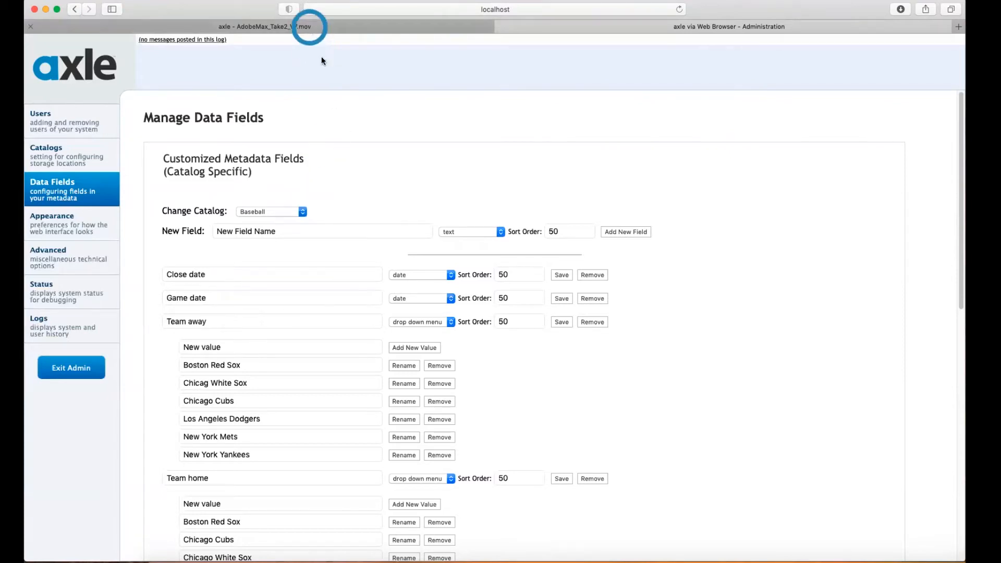
left_click(309, 26)
left_click(206, 50)
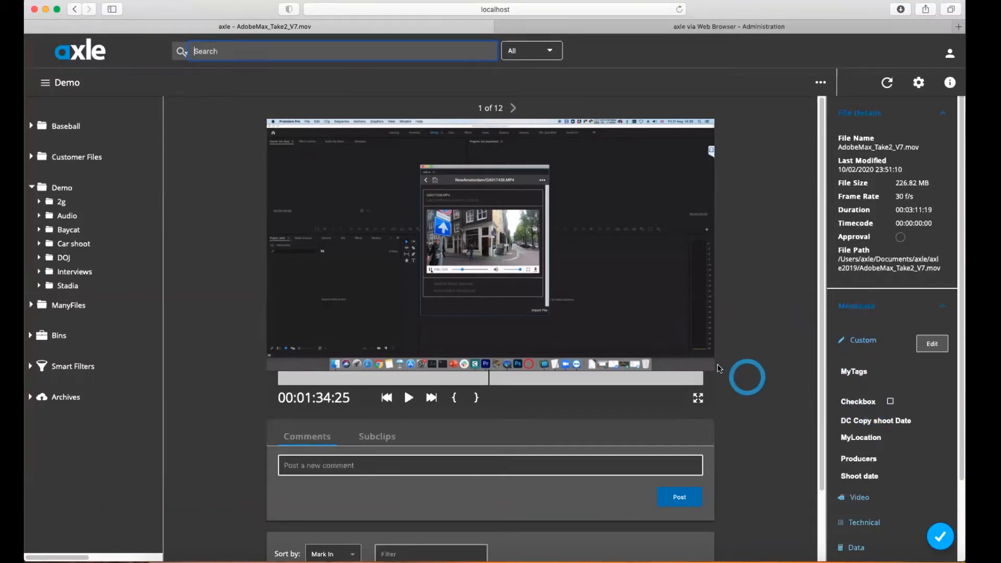
Edit the clip's custom metadata: enable Checkbox, set DC Copy shoot Date to 2020-10-08, MyLocation to Boston, pick the first two Producers, and save.
left_click(931, 345)
left_click(890, 370)
left_click(885, 402)
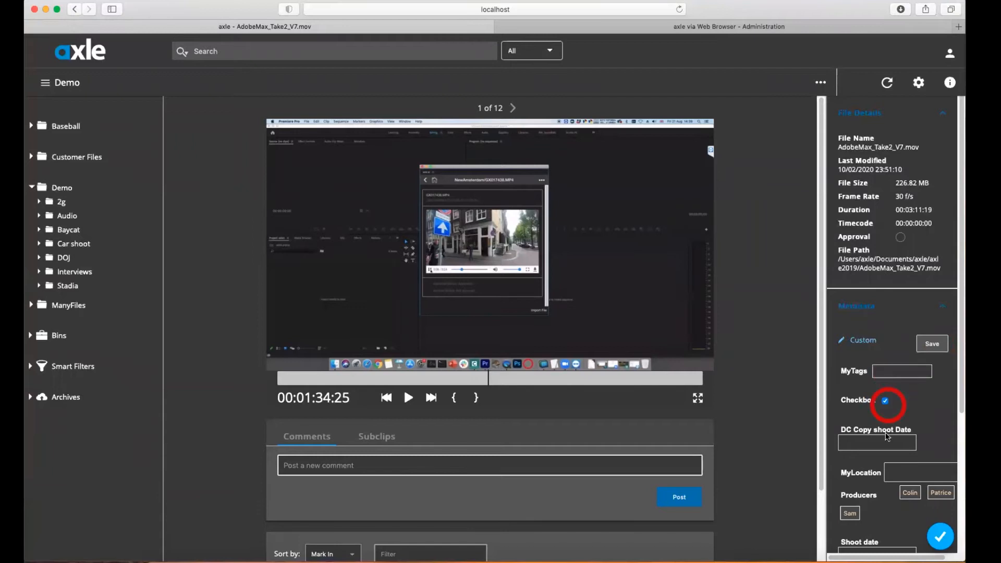
left_click(892, 441)
left_click(893, 452)
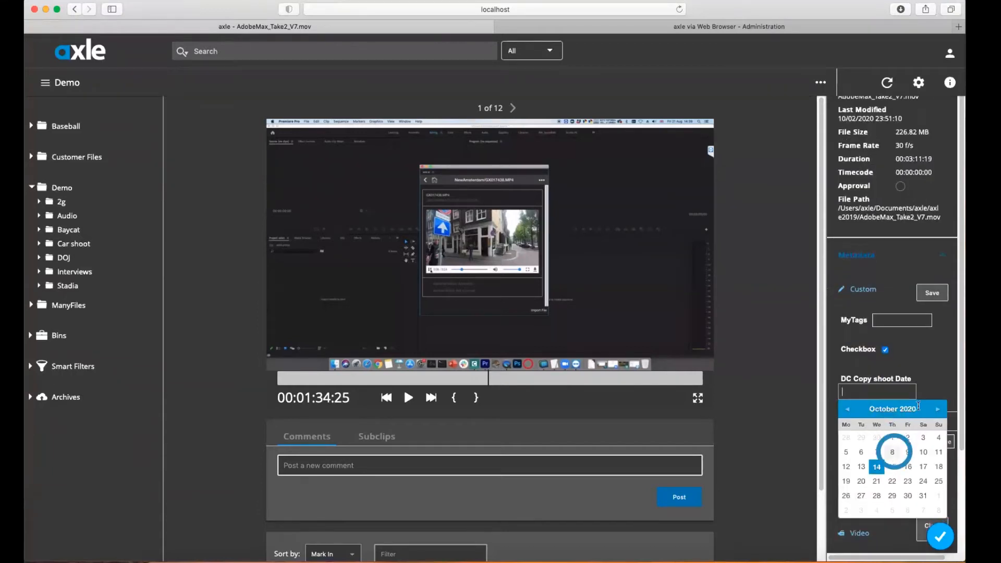
left_click(909, 441)
left_click(934, 426)
left_click(913, 443)
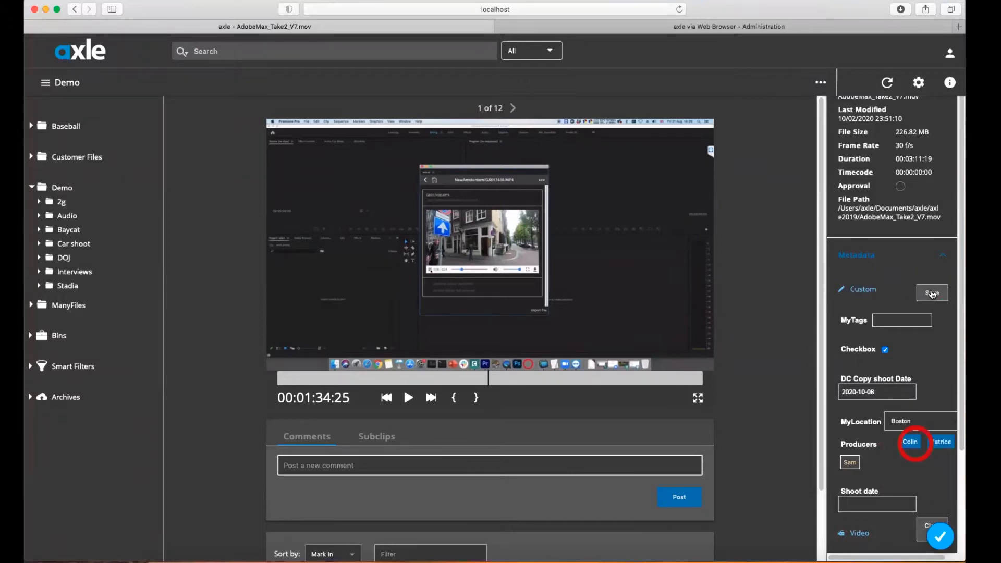
left_click(932, 293)
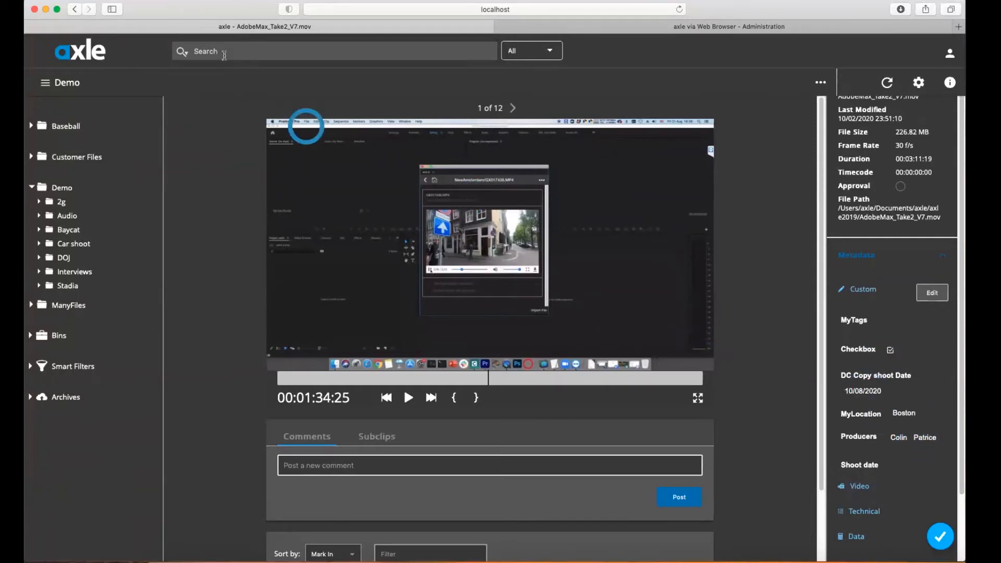
Set up an advanced search condition with Close date contains 10/14/2020.
left_click(181, 50)
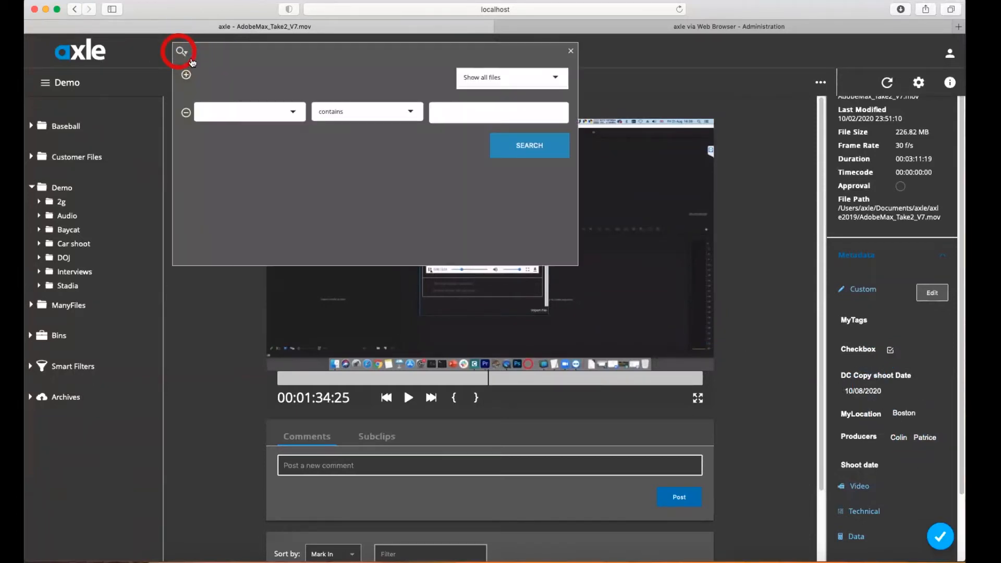
left_click(265, 112)
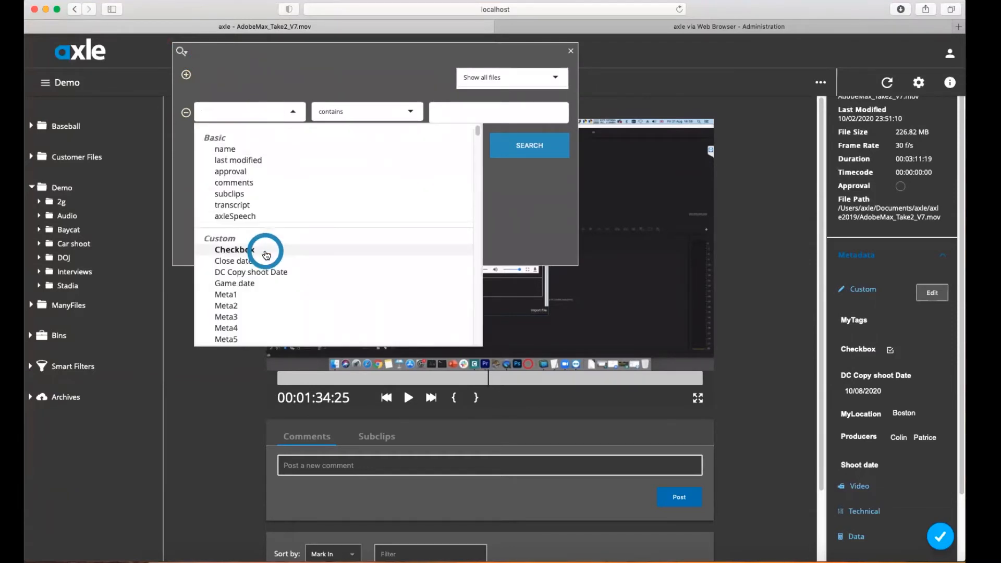
left_click(280, 260)
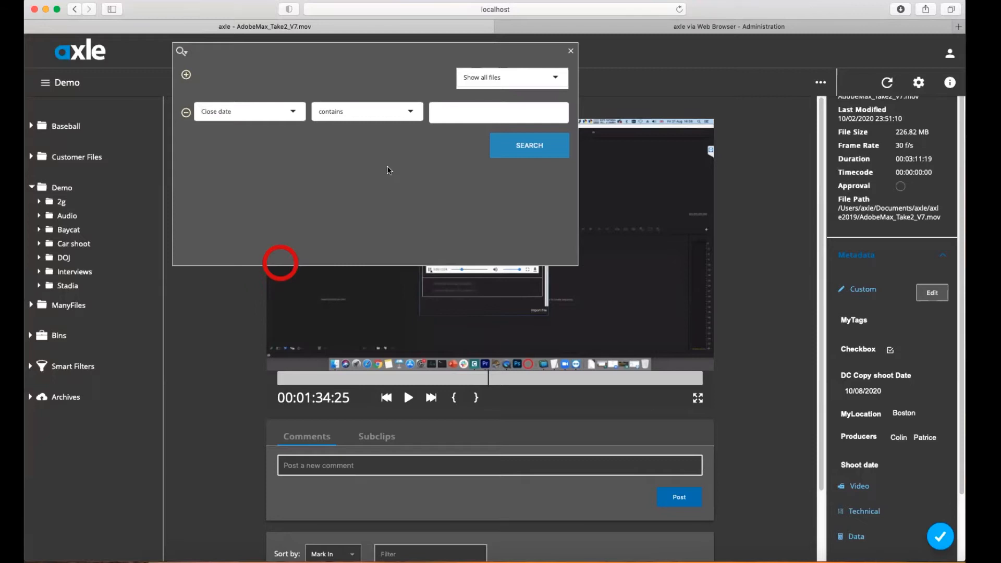
left_click(477, 112)
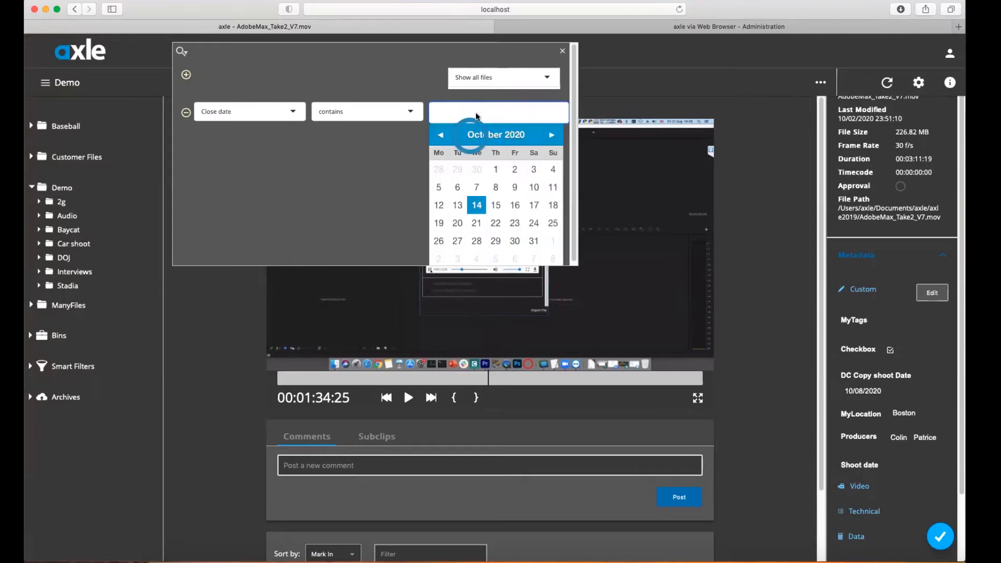
left_click(441, 136)
left_click(552, 134)
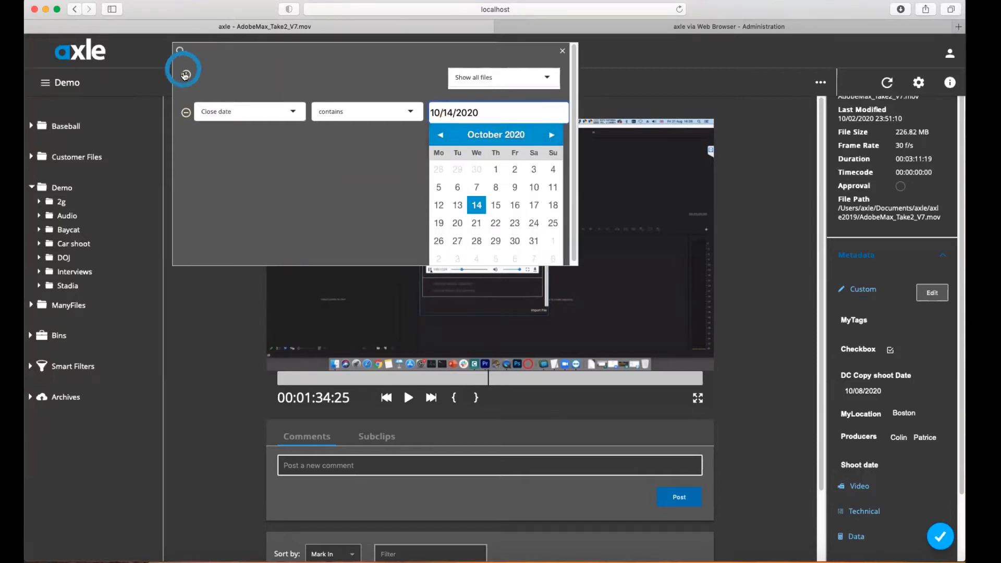
Add two more search conditions, set one to last modified is less than or equal to 10/01/2020, and dismiss the advanced search.
left_click(185, 76)
left_click(185, 75)
left_click(259, 139)
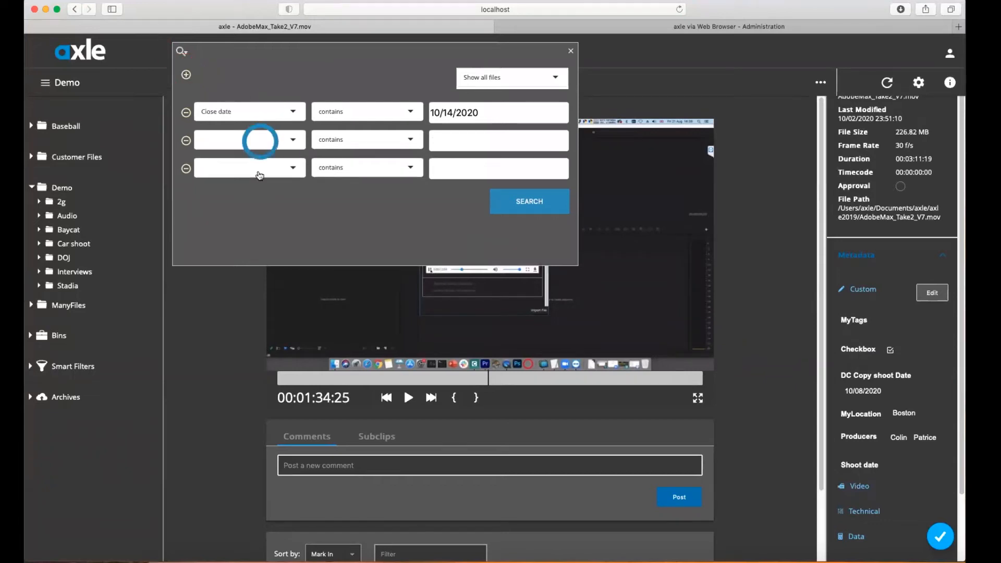
left_click(305, 188)
left_click(383, 139)
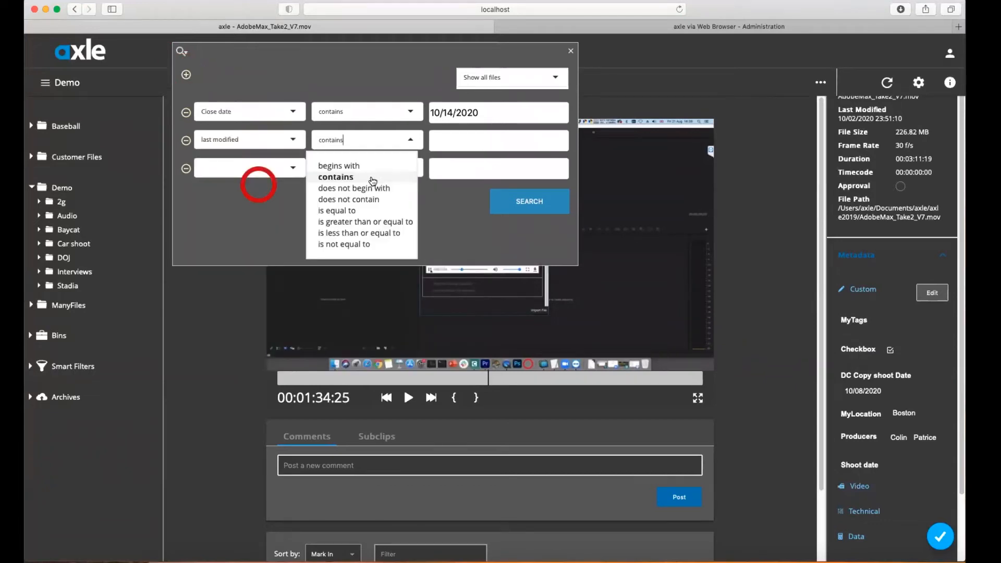
left_click(368, 232)
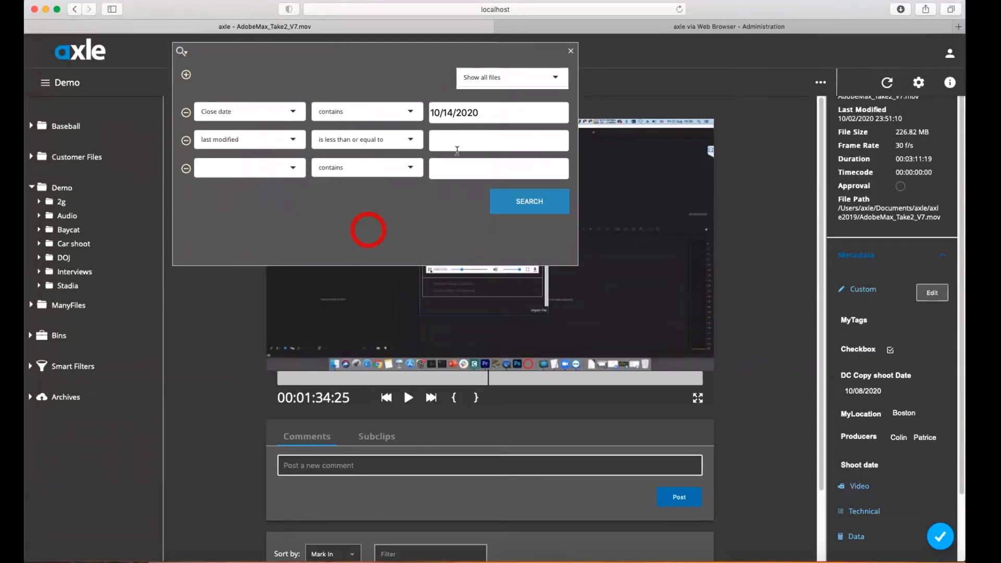
left_click(499, 212)
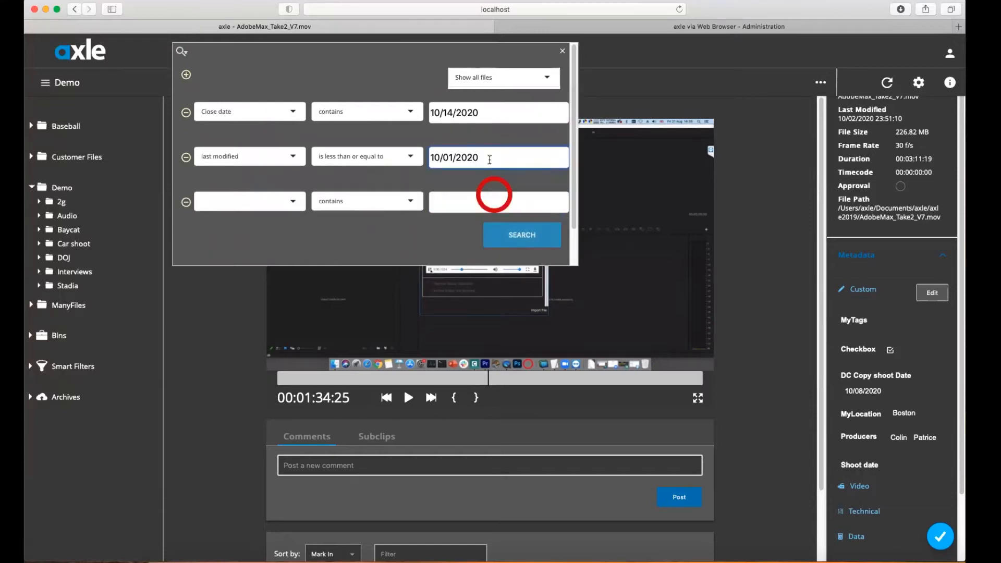
left_click(281, 190)
left_click(265, 198)
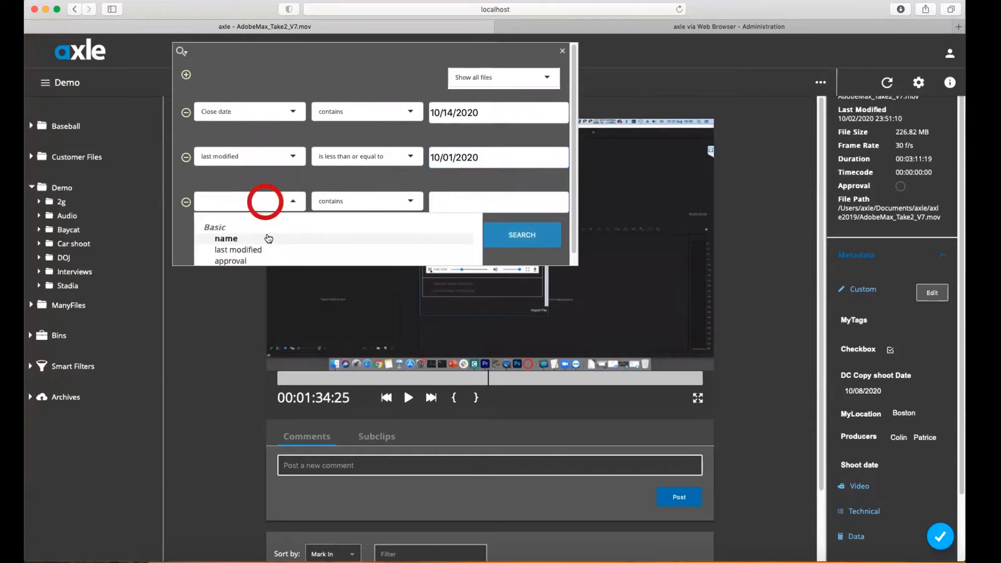
left_click(561, 51)
Search all catalogs with the wildcard *.
left_click(271, 52)
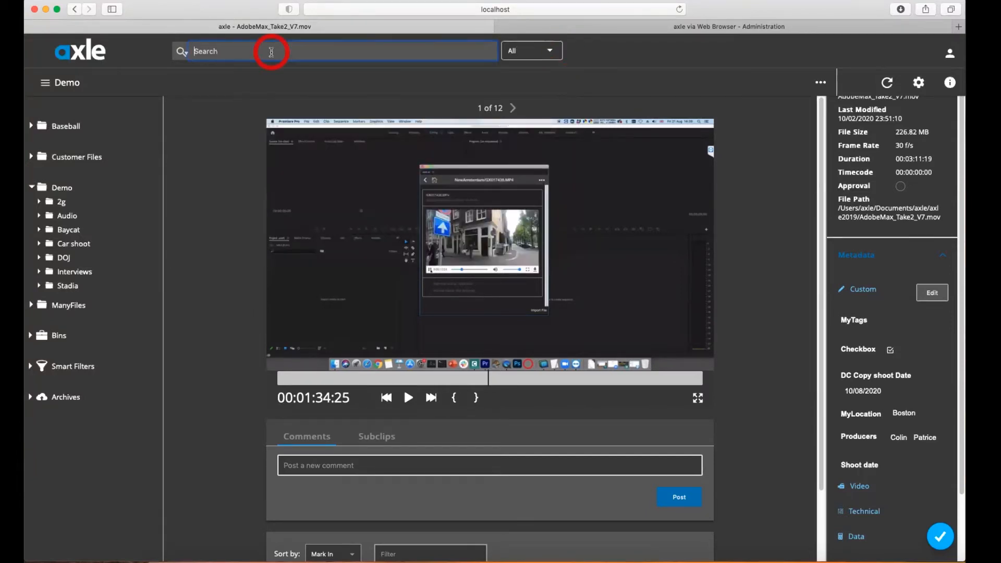
type("*")
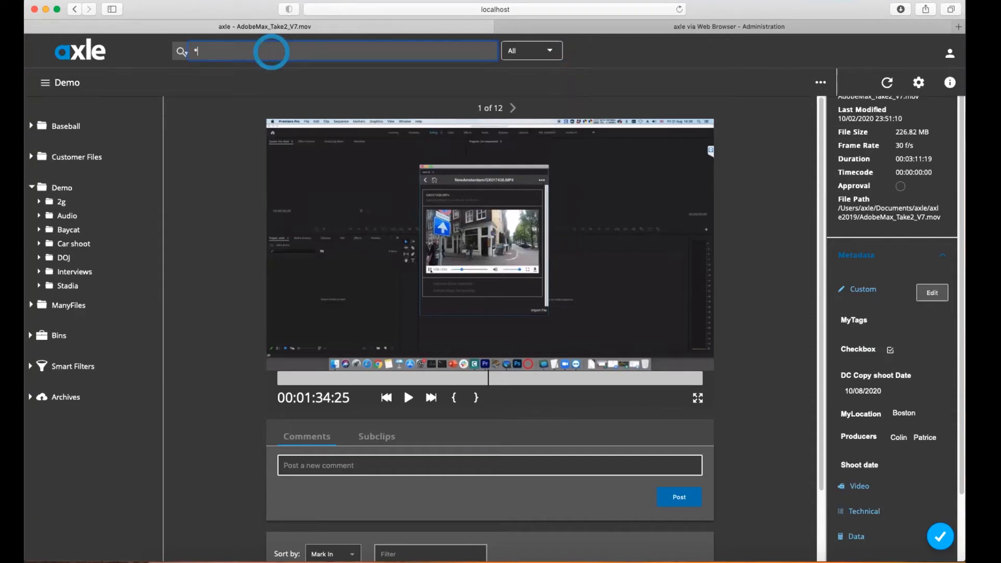
key("Return")
key("Return")
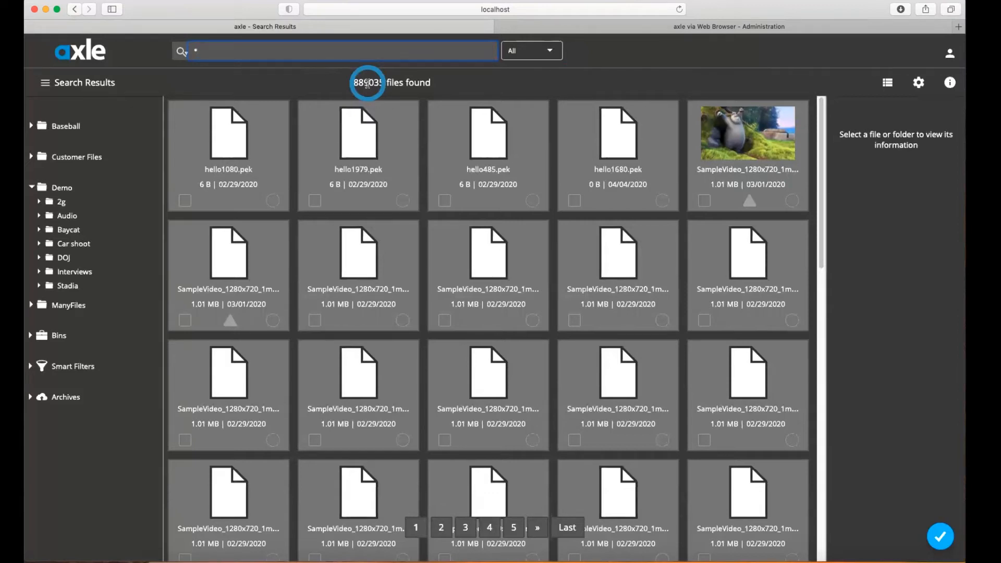
Search all files for "benedict" and inspect the recognized-faces tag on the SNL clip.
key("BackSpace")
type("benedict")
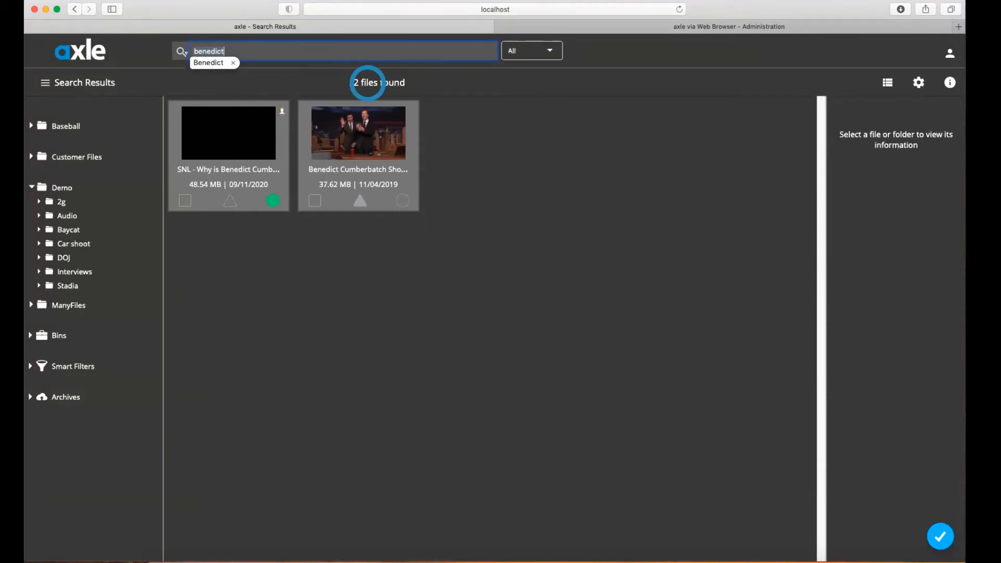
mouse_move(280, 110)
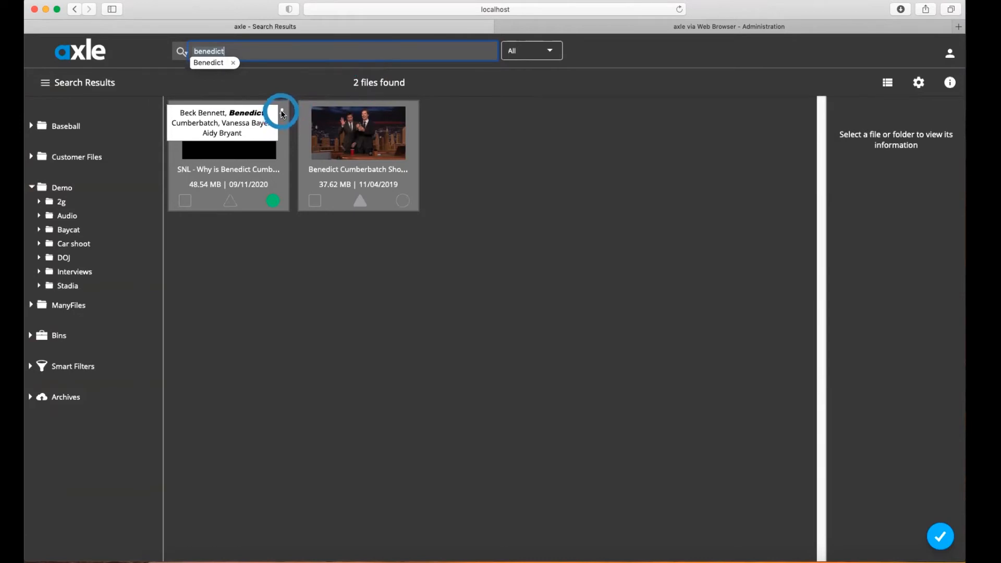
key("super+plus")
key("super+plus")
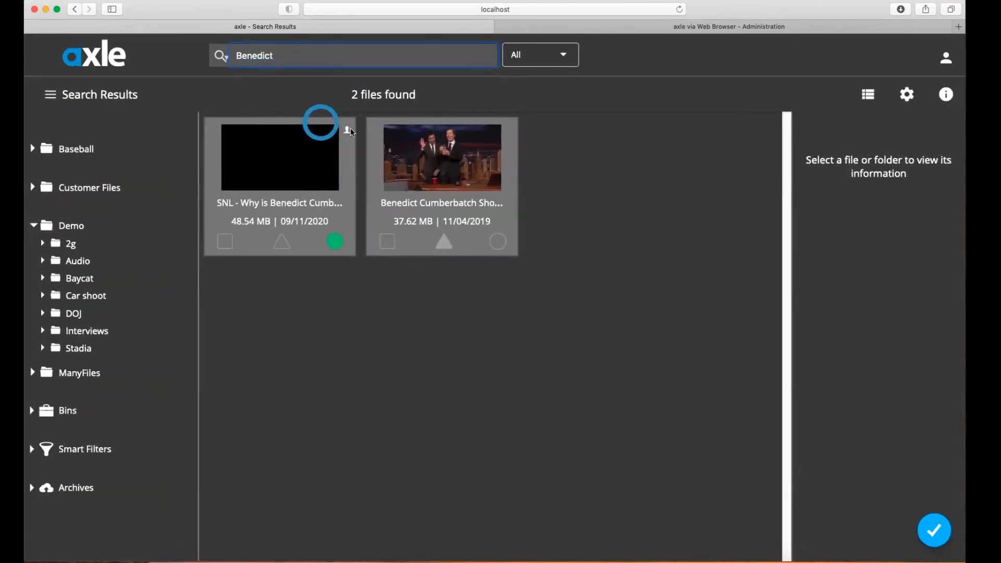
Open the SNL clip, jump to a recognized appearance of Benedict Cumberbatch around 00:02:11 under Faces, and pause playback.
left_click(269, 174)
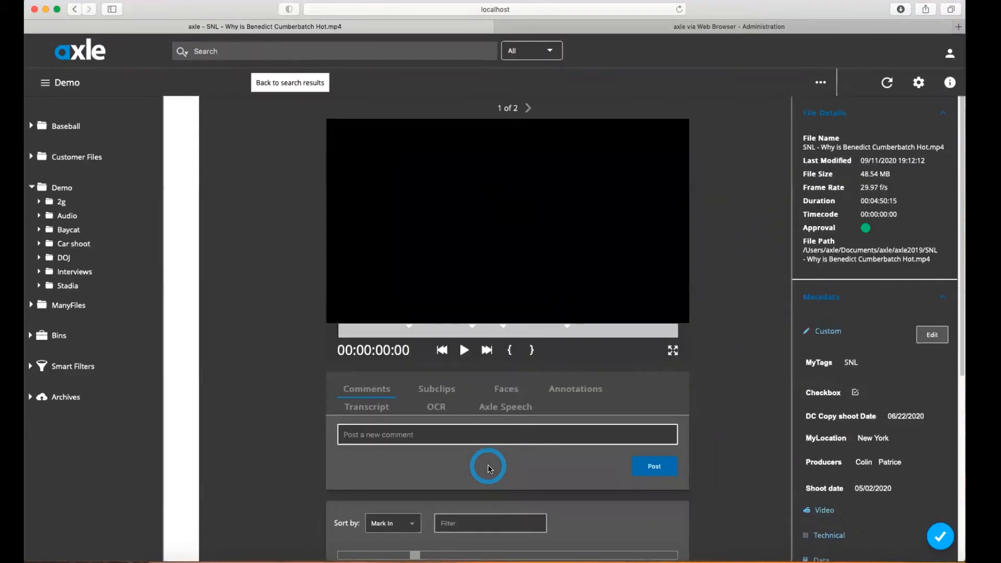
left_click(492, 394)
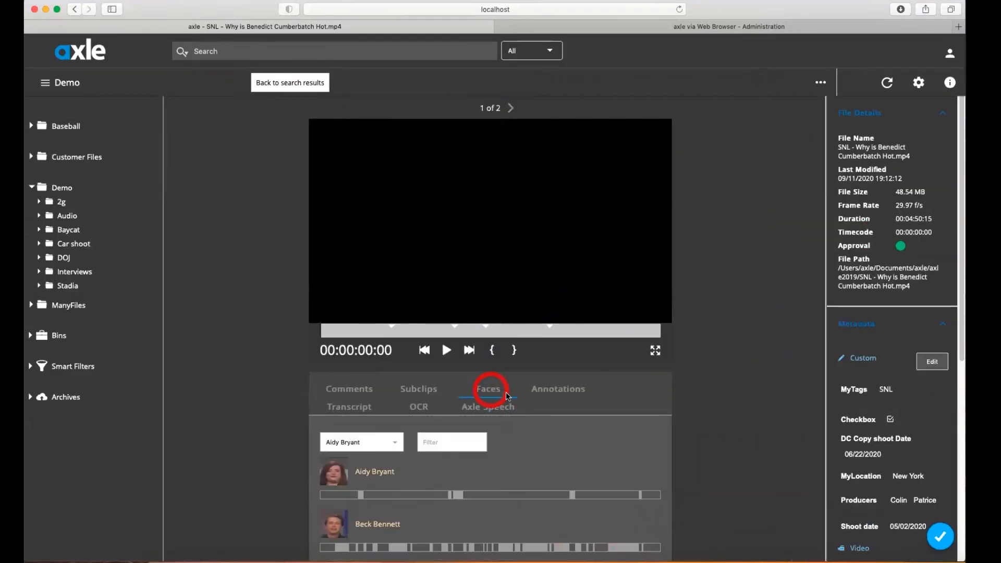
scroll(609, 438, "down", 3)
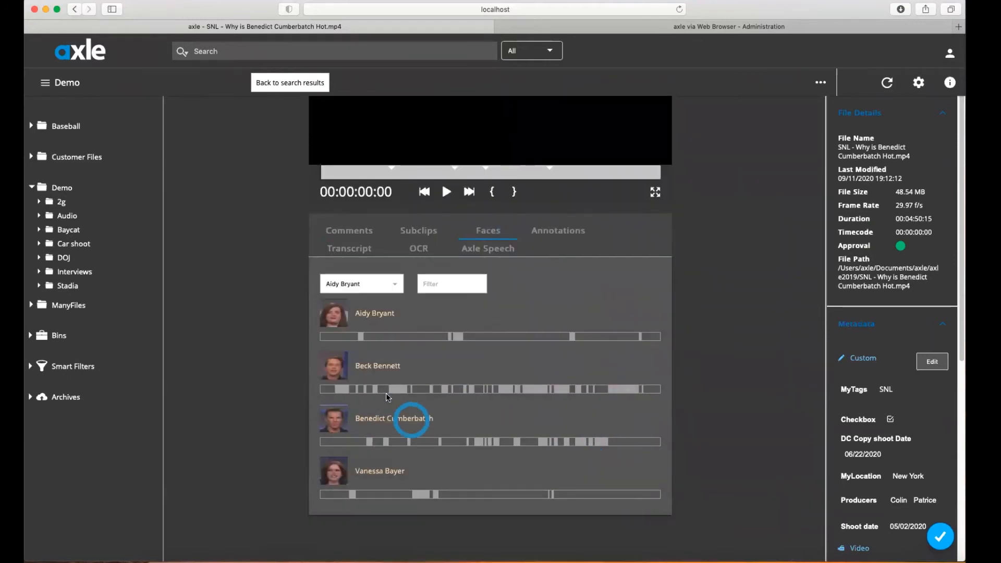
left_click(477, 445)
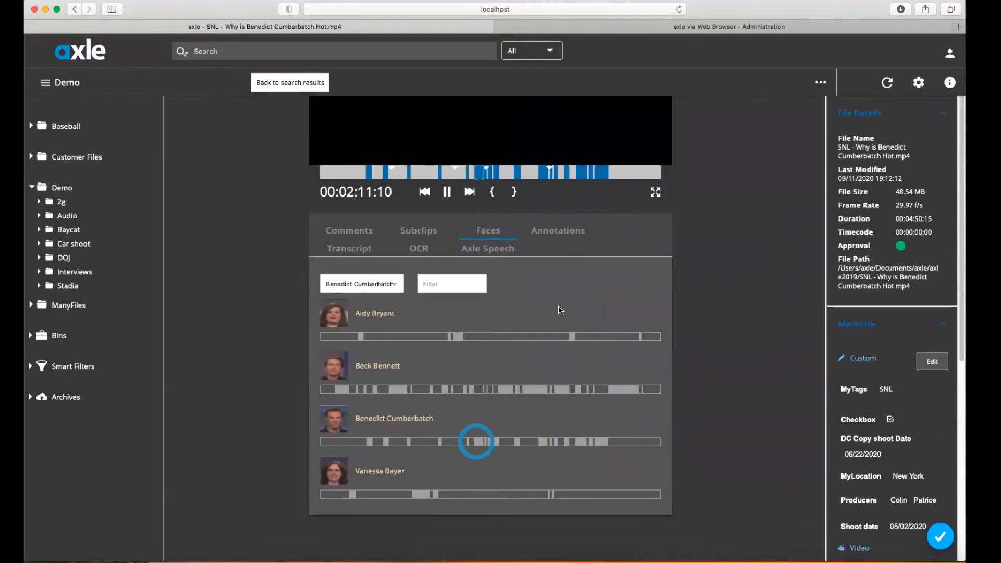
left_click(447, 351)
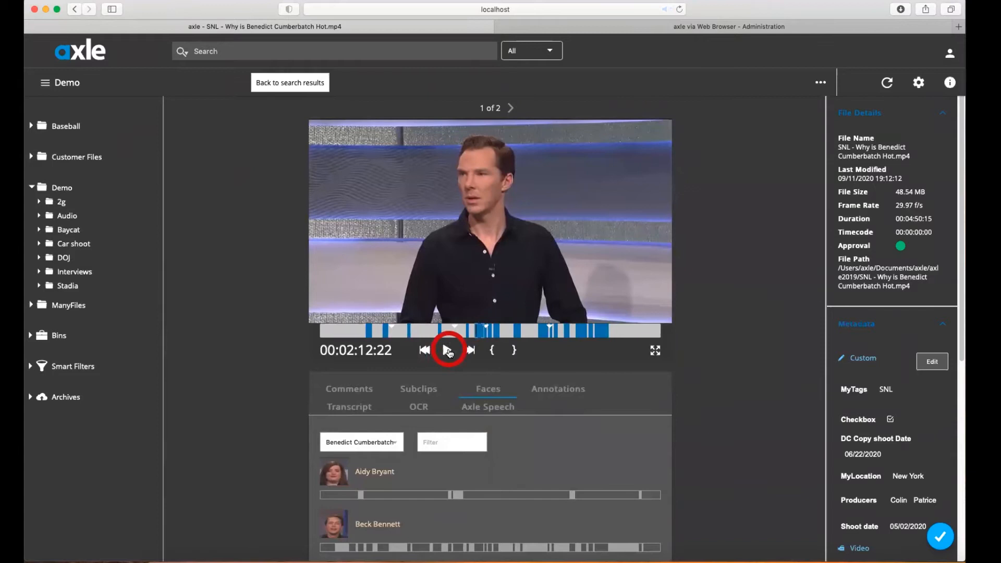
Review the SNL clip's Axle Speech transcript, OCR text and custom metadata values.
left_click(493, 407)
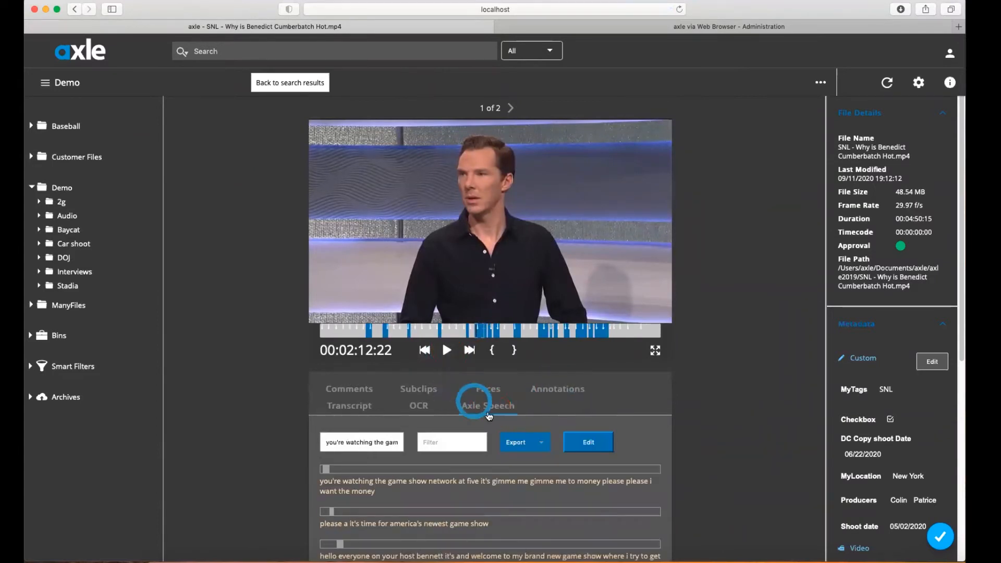
left_click(414, 406)
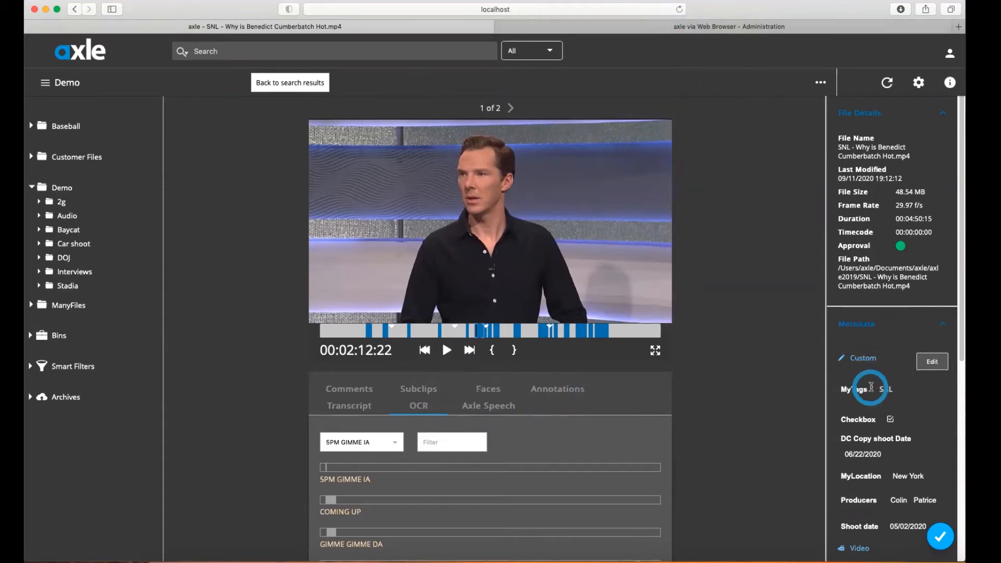
left_click_drag(858, 402, 917, 527)
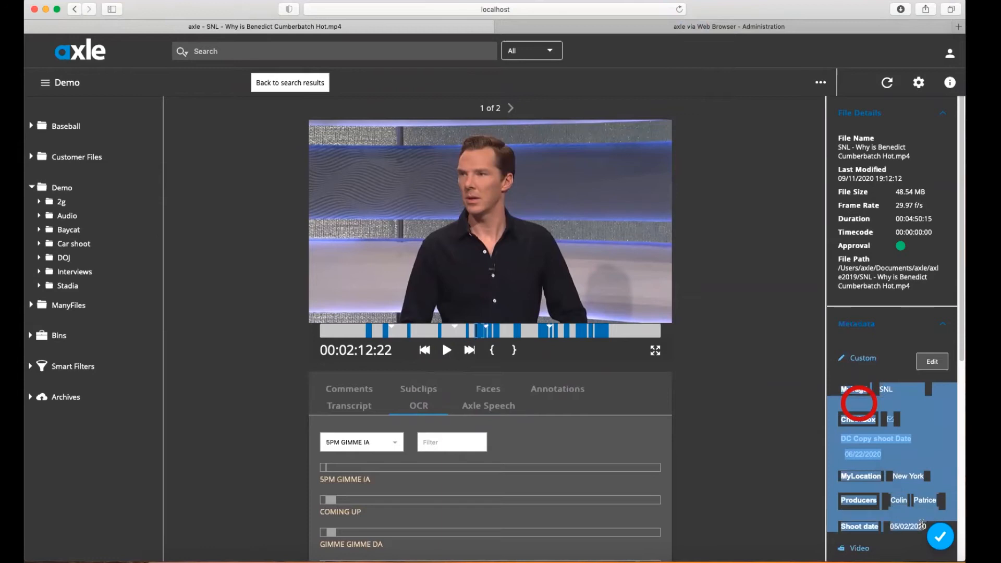
left_click(764, 426)
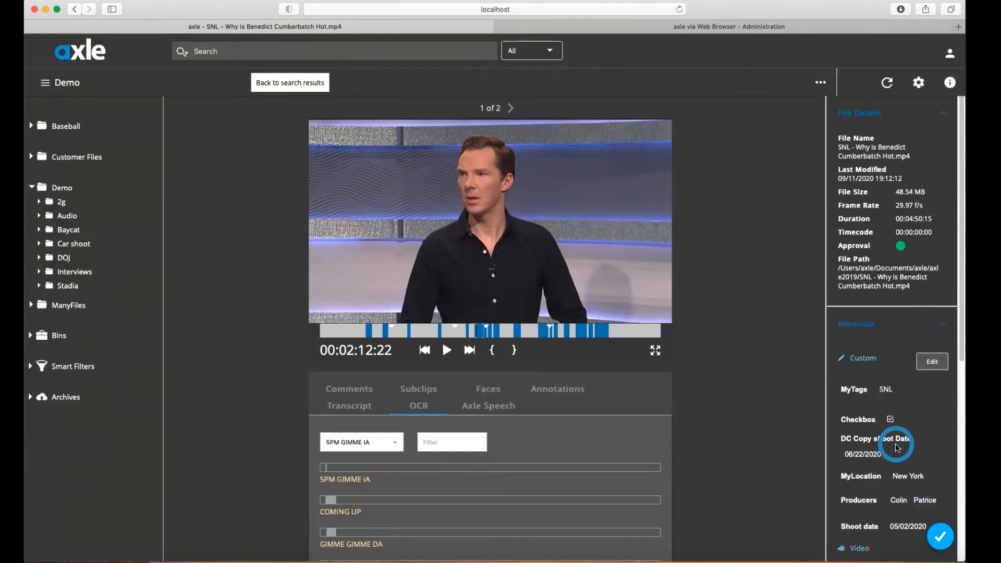
Search for "Benedict snl new york" and open the matching SNL clip.
left_click(240, 54)
type("benedi")
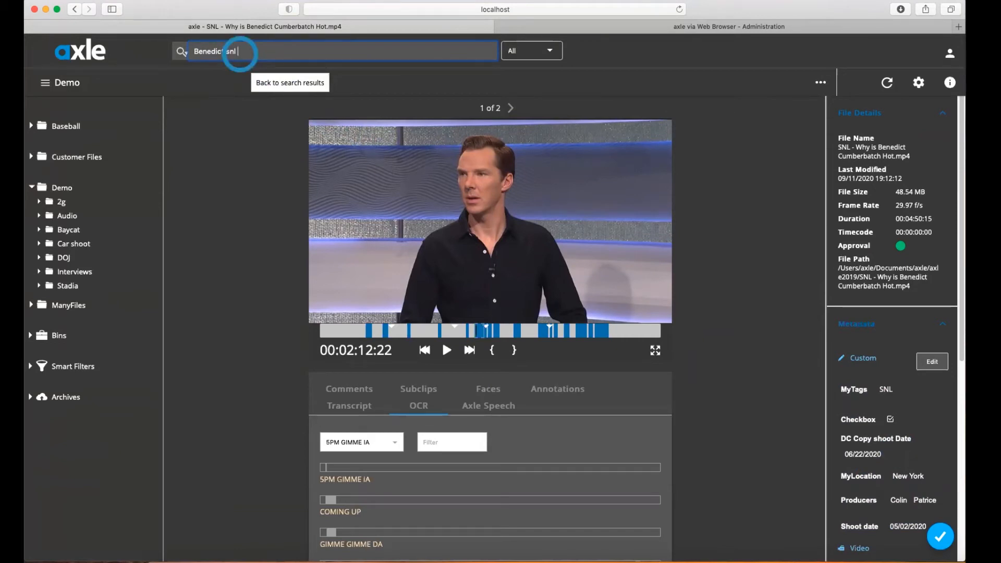
type("ct snl new york")
key("Return")
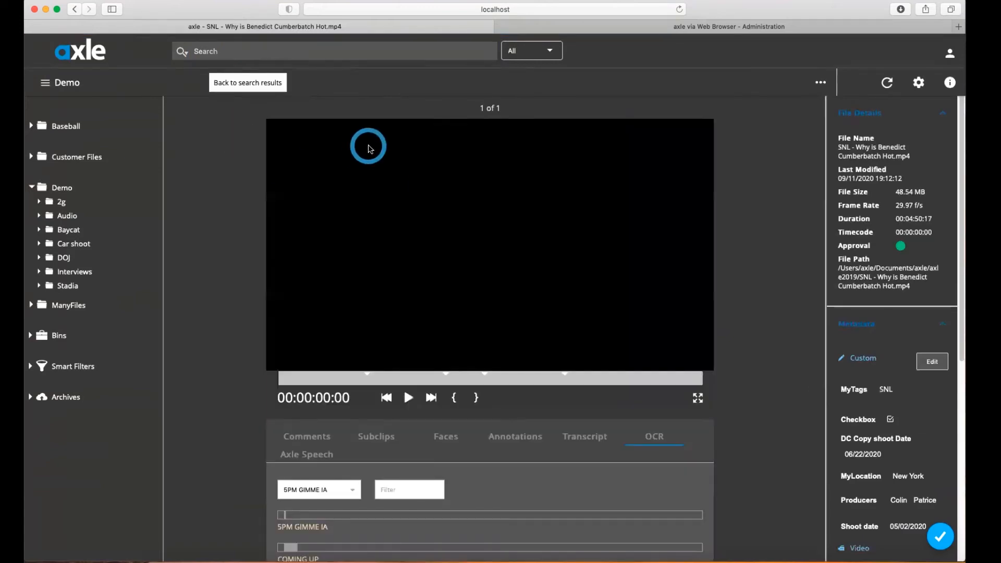
Return to the Administration page and show the customized metadata fields of the Demo catalog.
left_click(655, 26)
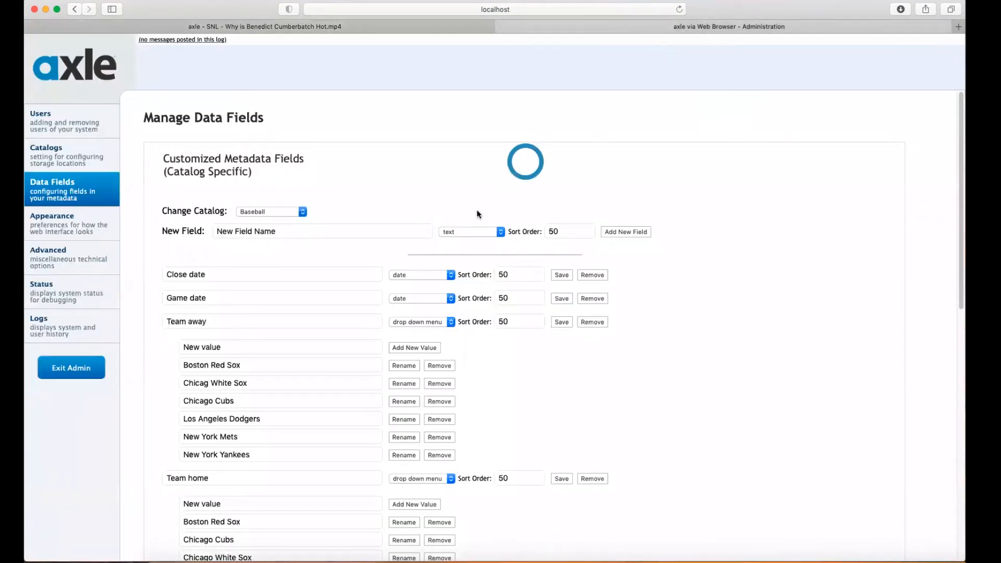
left_click(286, 211)
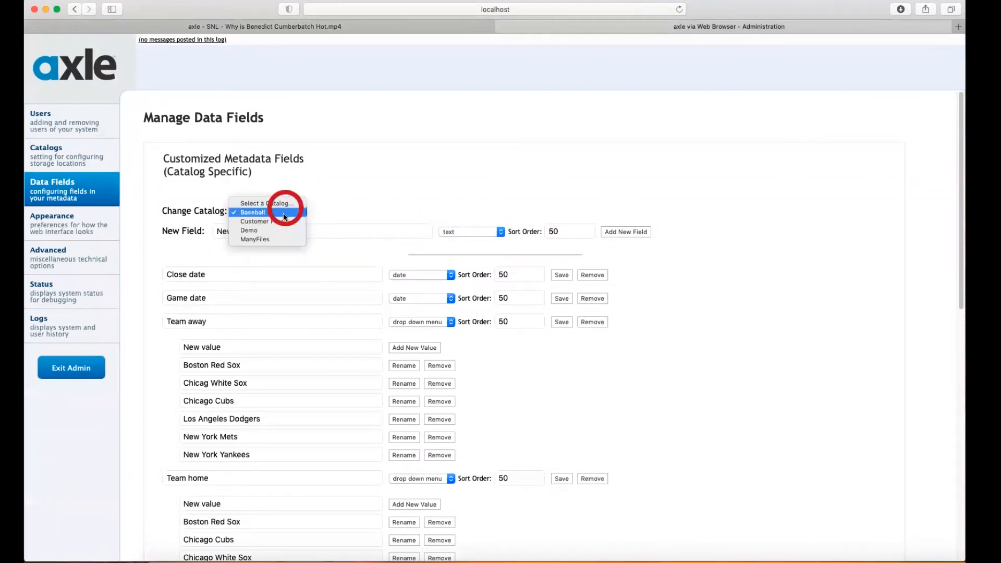
left_click(290, 228)
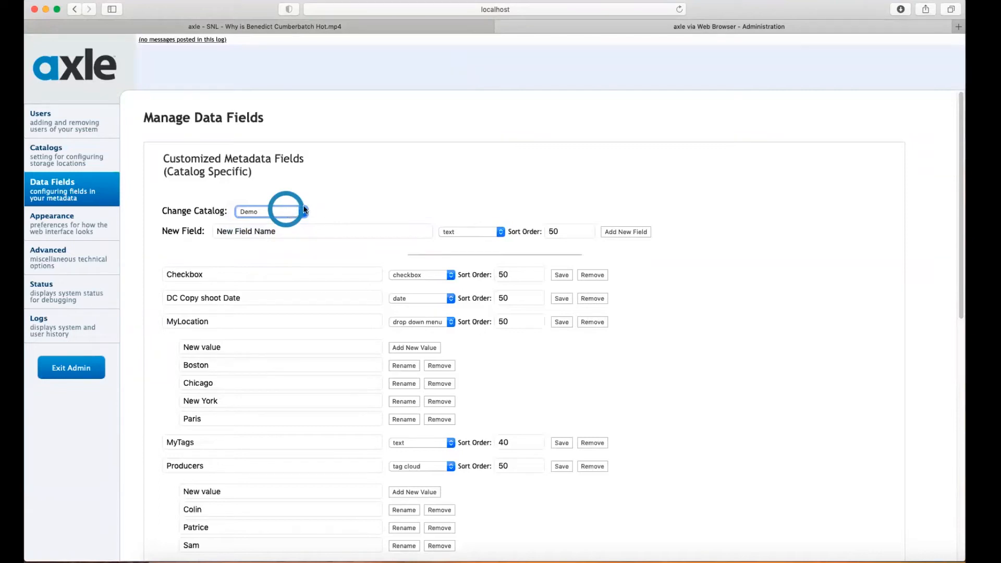
Add a date field named "webinar date" with sort order 10 to the Demo catalog's custom metadata.
left_click(368, 229)
triple_click(367, 229)
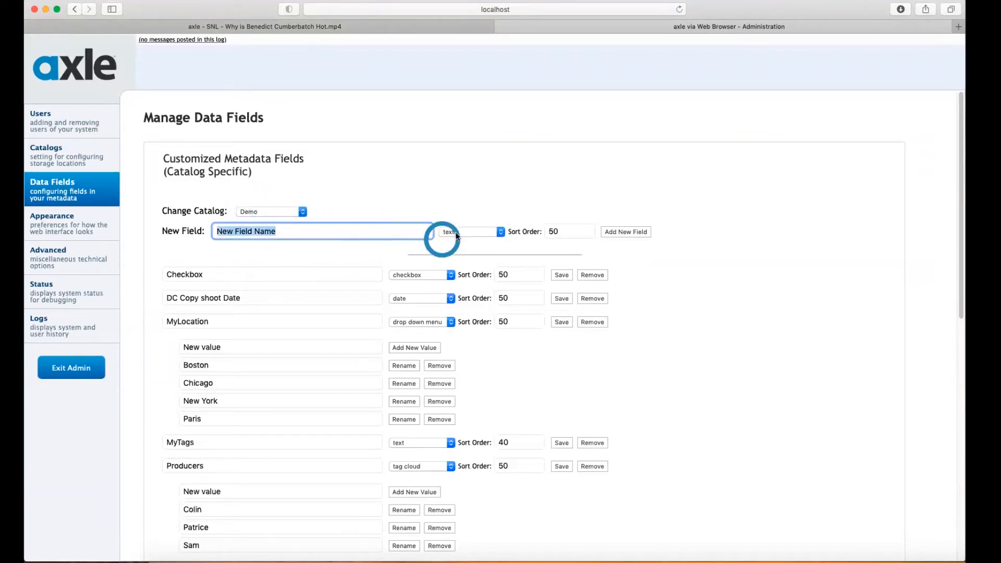
type("webinar dat")
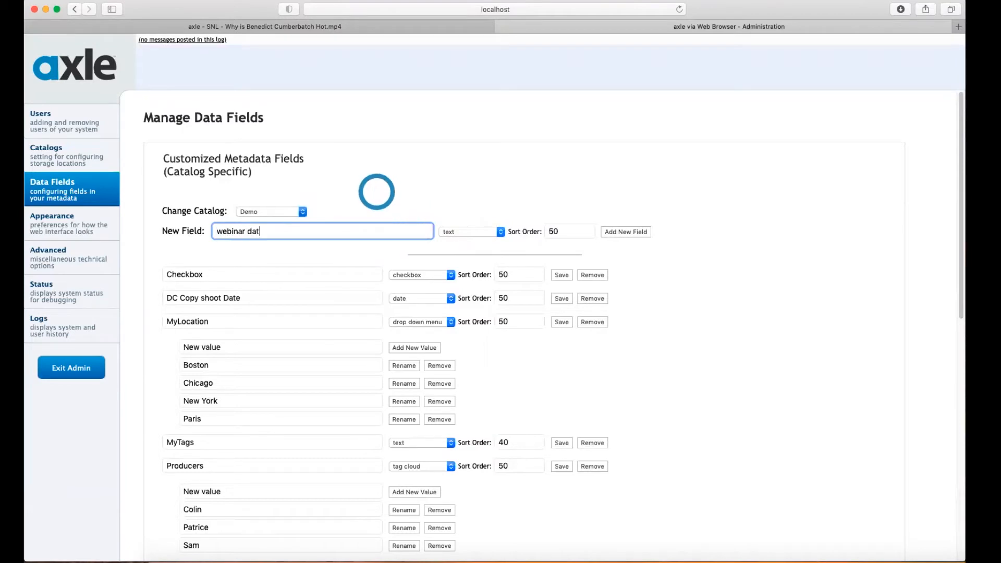
type("e")
left_click(475, 232)
left_click(483, 250)
left_click(557, 231)
double_click(563, 232)
type("10")
left_click(629, 235)
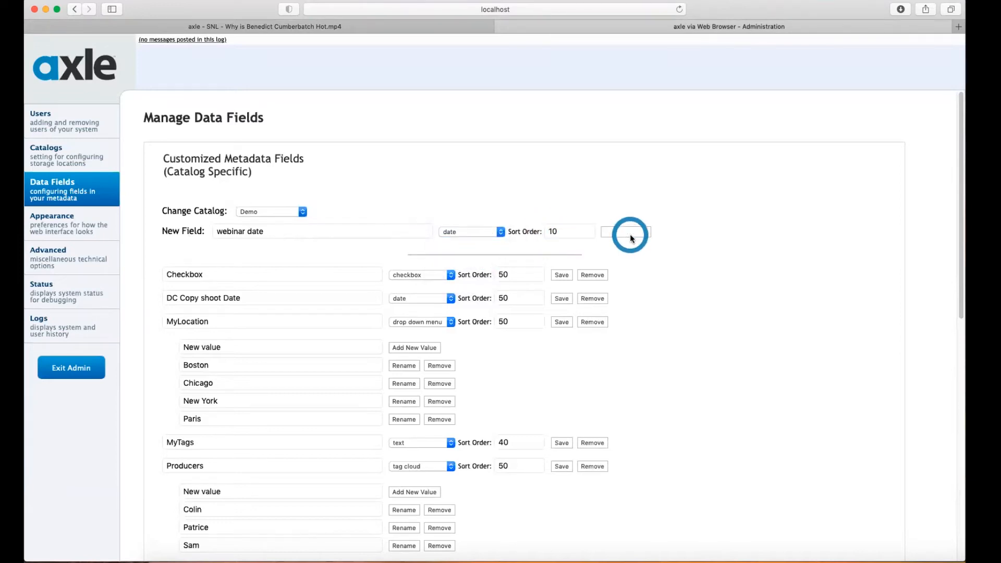
scroll(489, 361, "down", 3)
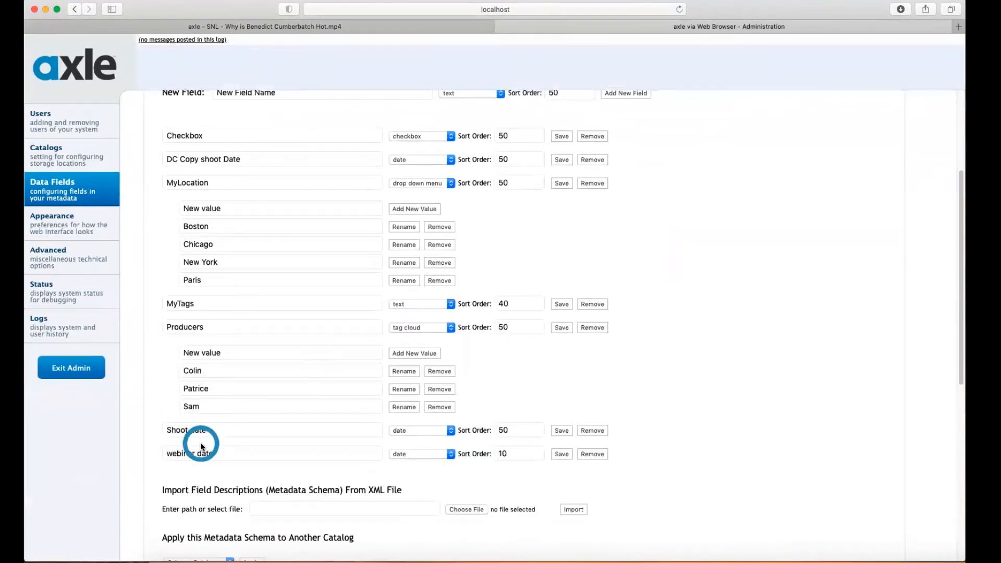
Reload the SNL clip's page and save 10/14/2020 as its webinar date in the custom metadata.
left_click(325, 25)
left_click(679, 9)
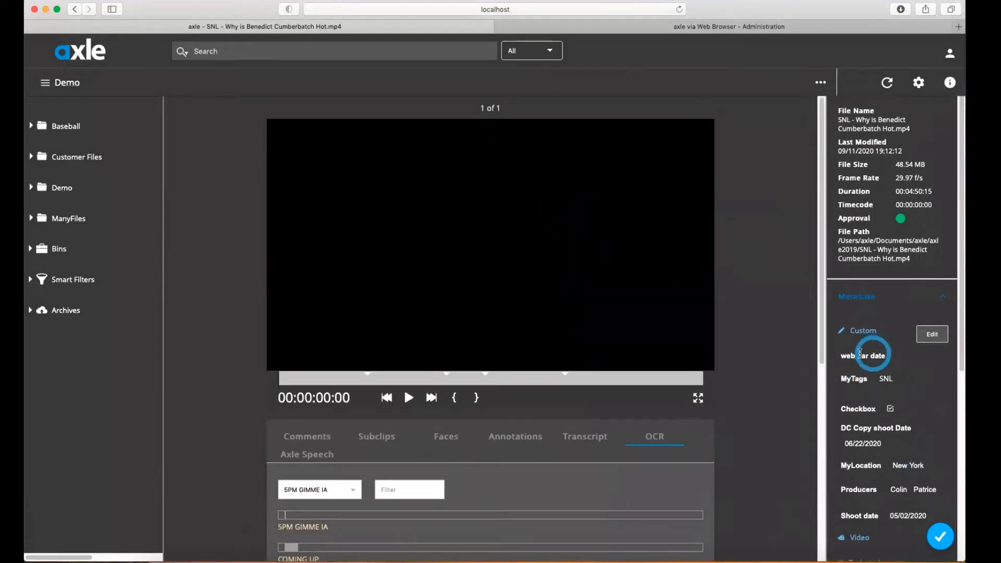
left_click(930, 334)
left_click(893, 368)
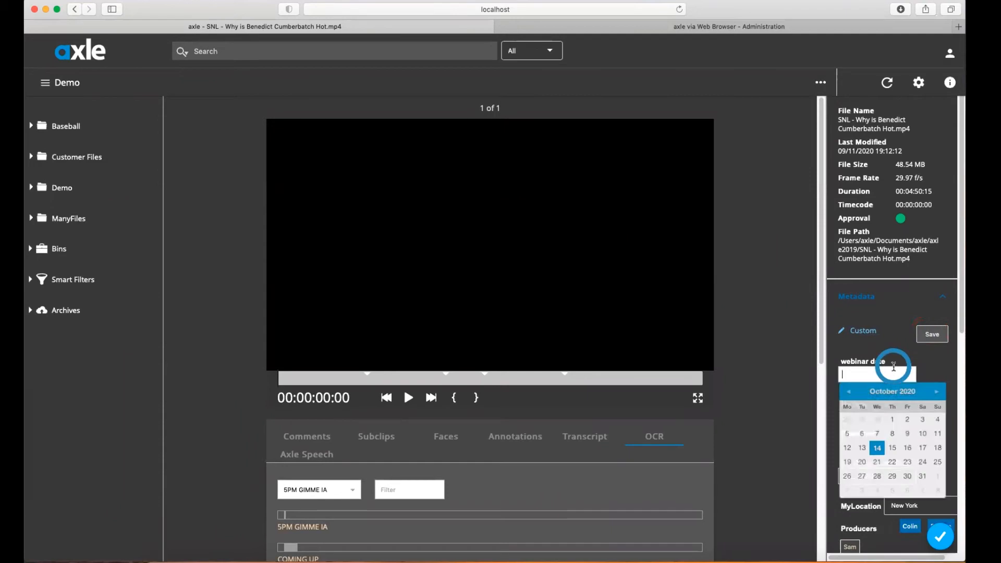
left_click(877, 449)
left_click(932, 336)
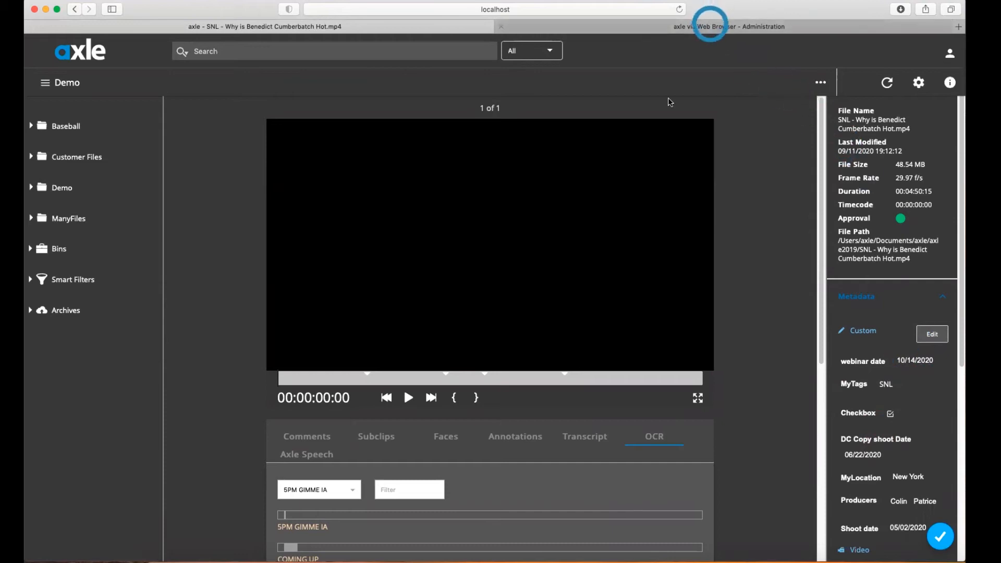
Return to the data fields administration and inspect the field types available for a new metadata field.
left_click(710, 26)
scroll(530, 200, "up", 3)
left_click(474, 184)
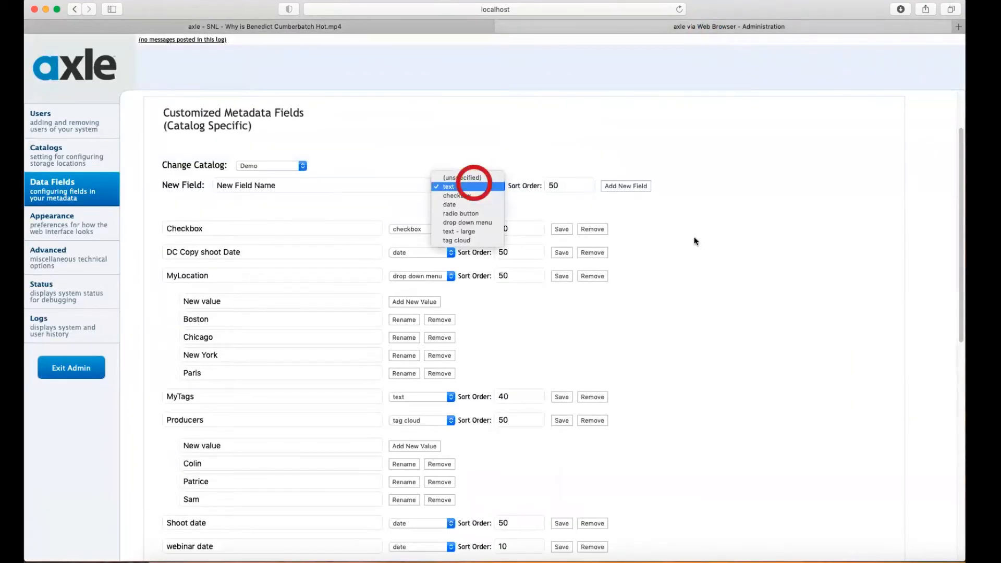
left_click(747, 279)
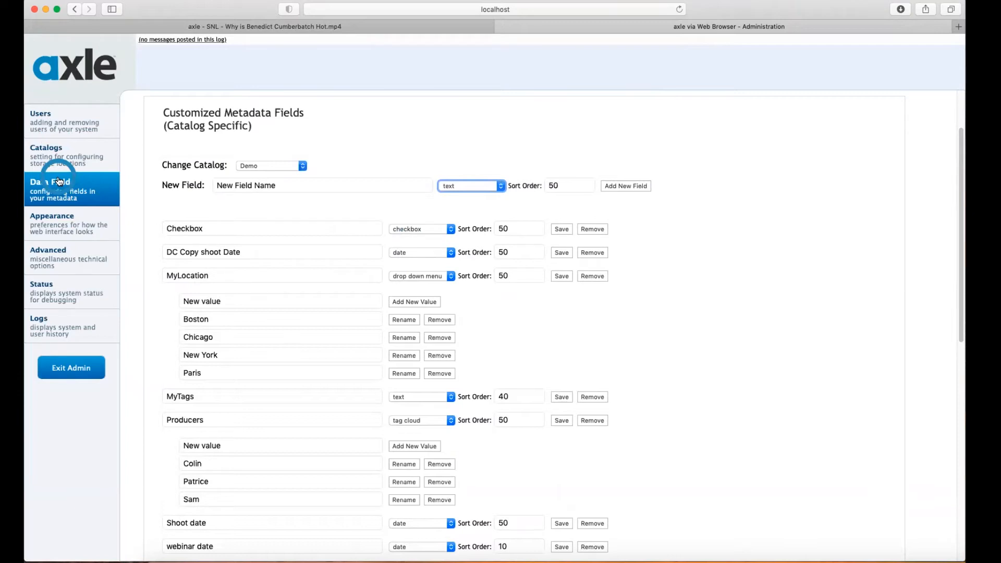
Review the Appearance settings for proxy size, date format, interface theme, thumbnails and logos, comparing them with the SNL clip's page.
left_click(61, 218)
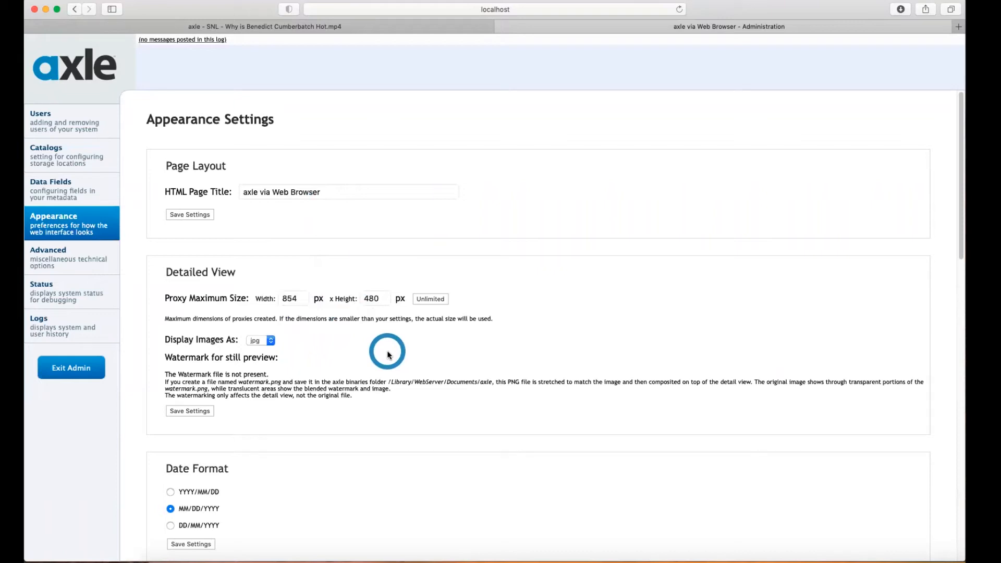
scroll(386, 350, "down", 1)
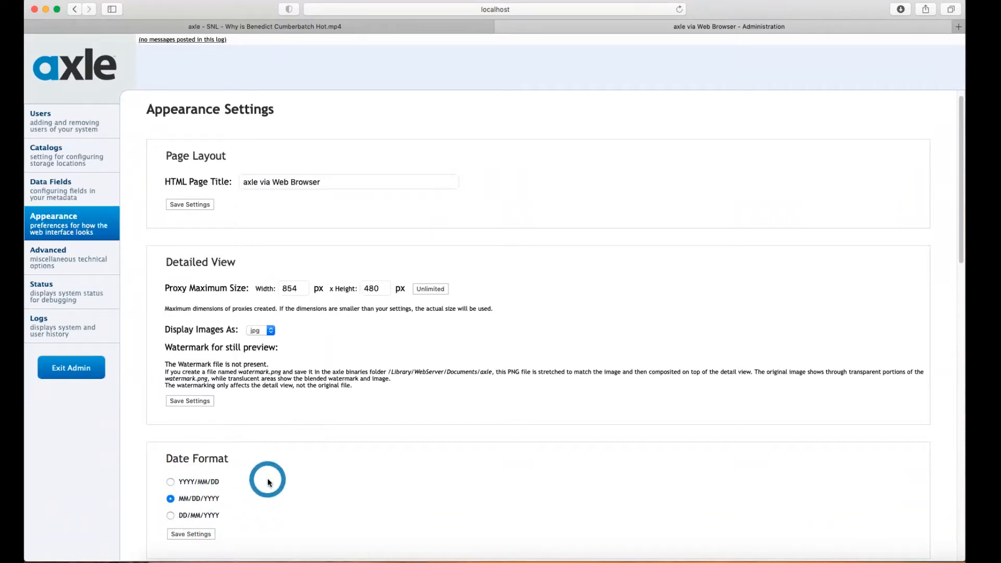
scroll(294, 464, "down", 5)
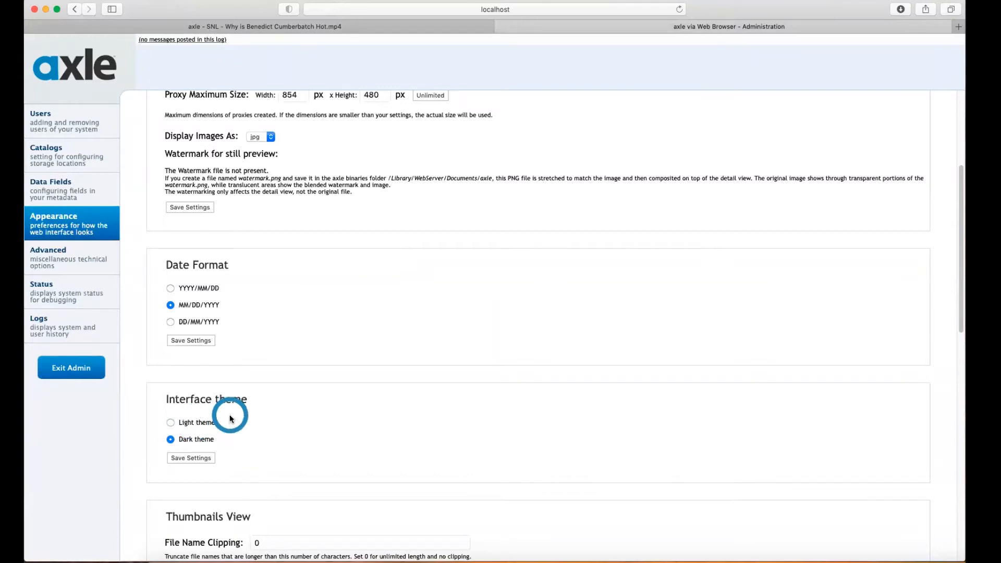
left_click(312, 27)
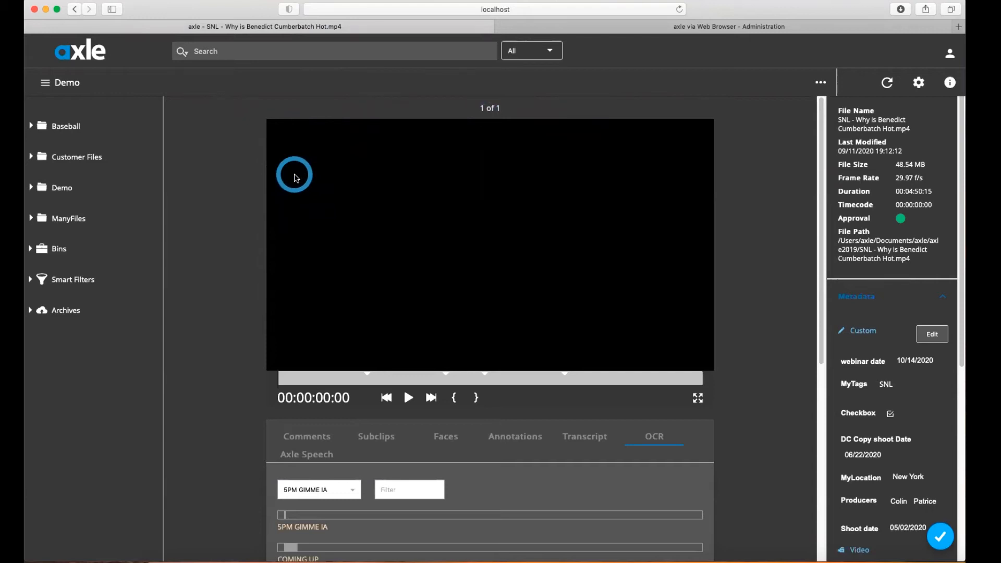
left_click(667, 27)
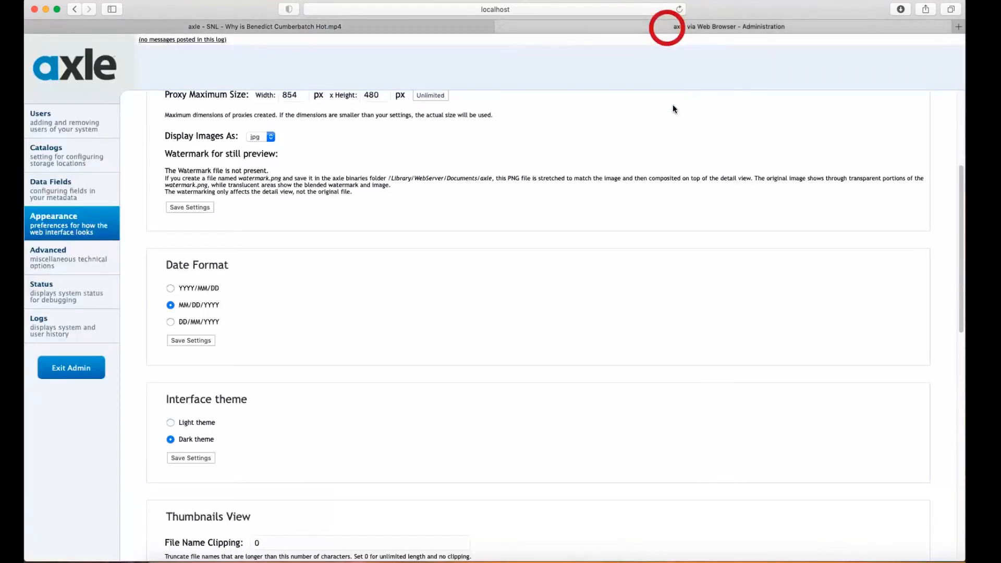
scroll(473, 248, "down", 5)
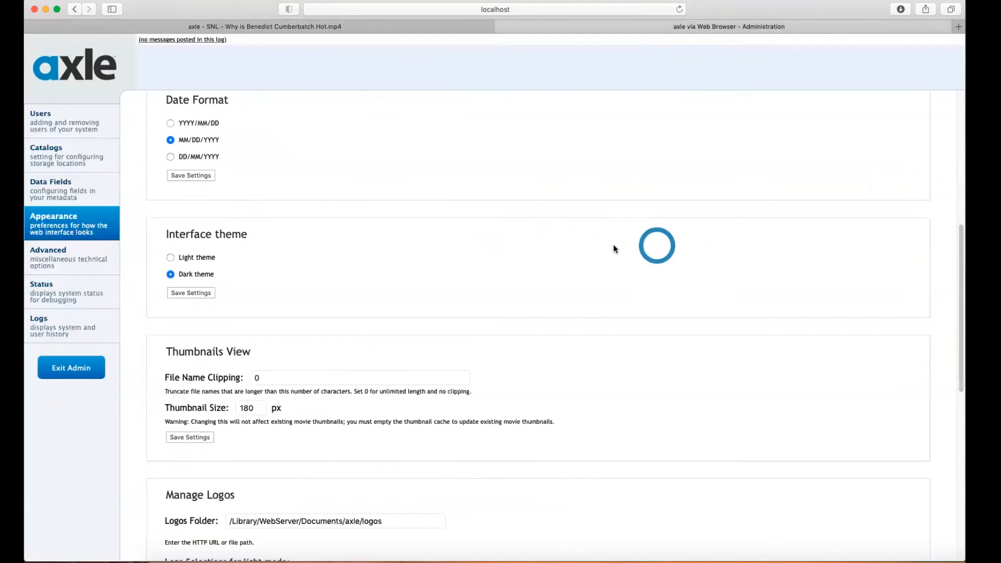
scroll(555, 248, "down", 2)
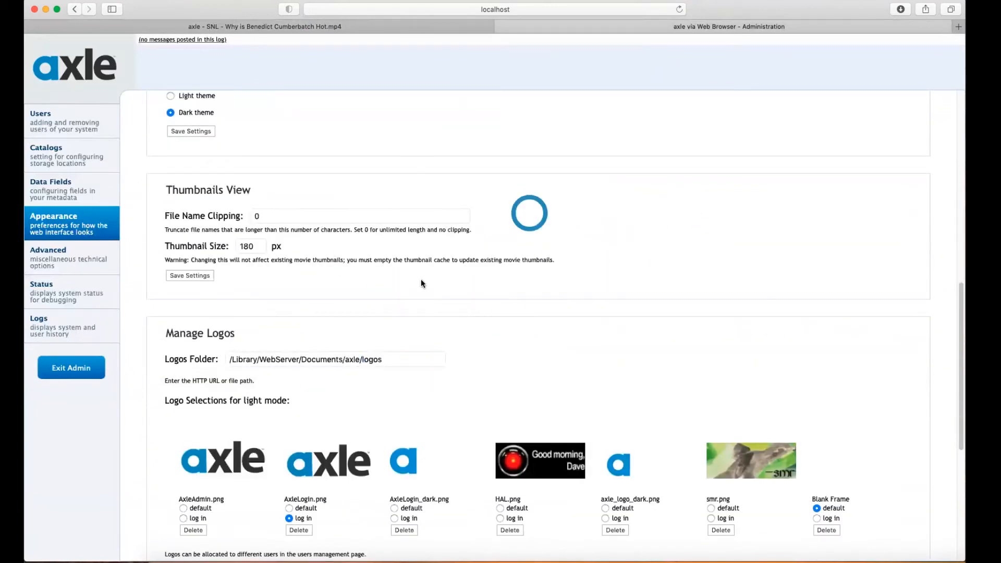
scroll(433, 338, "up", 8)
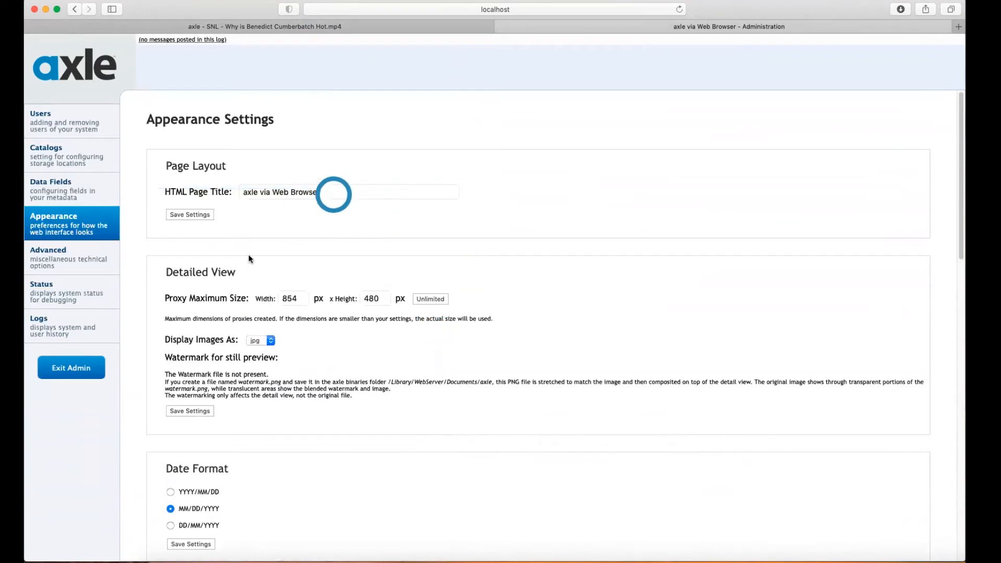
Review the Advanced settings, from license, proxies and AI accounts through metadata inheritance, email and sweep options to the services configuration.
left_click(70, 264)
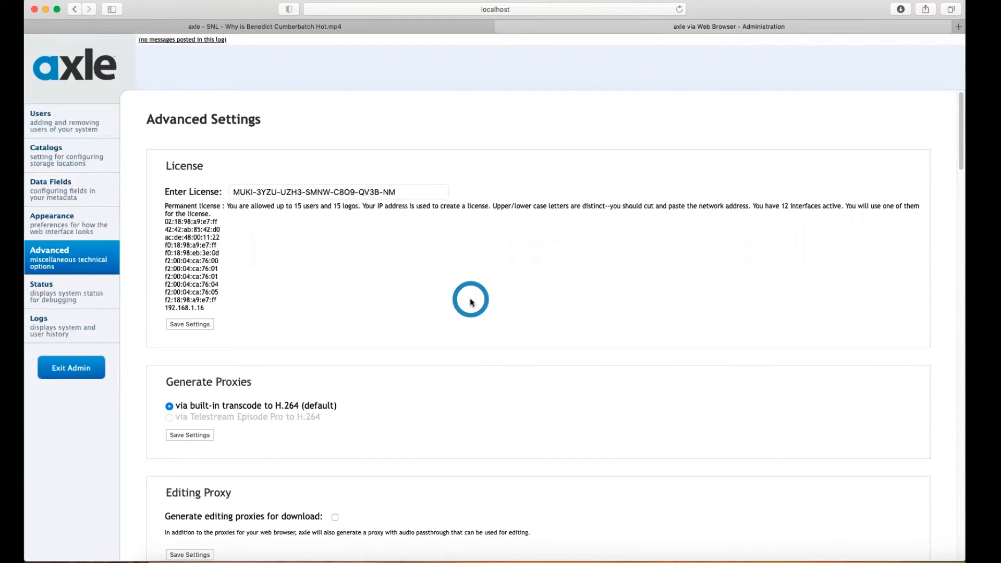
scroll(414, 328, "down", 3)
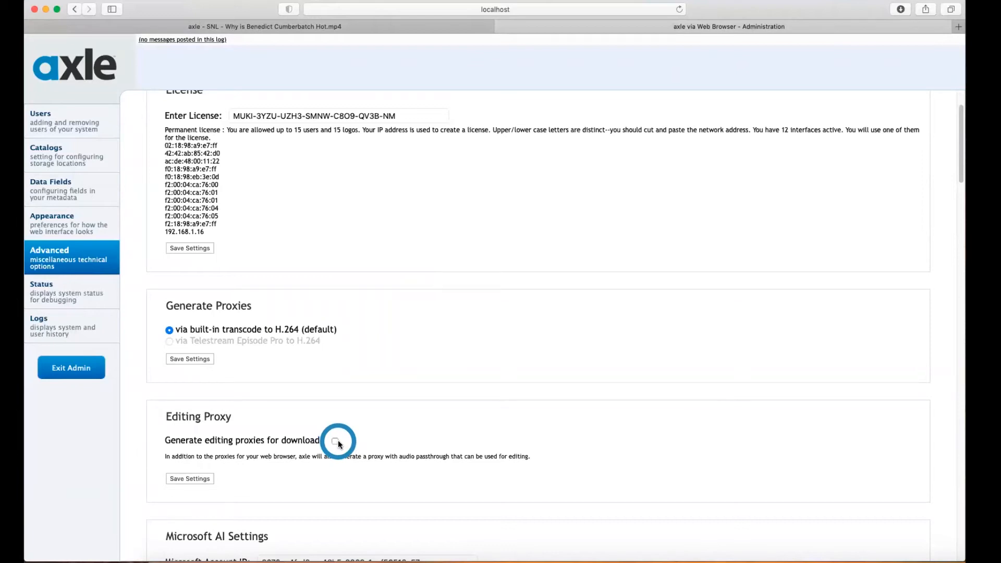
scroll(338, 442, "down", 2)
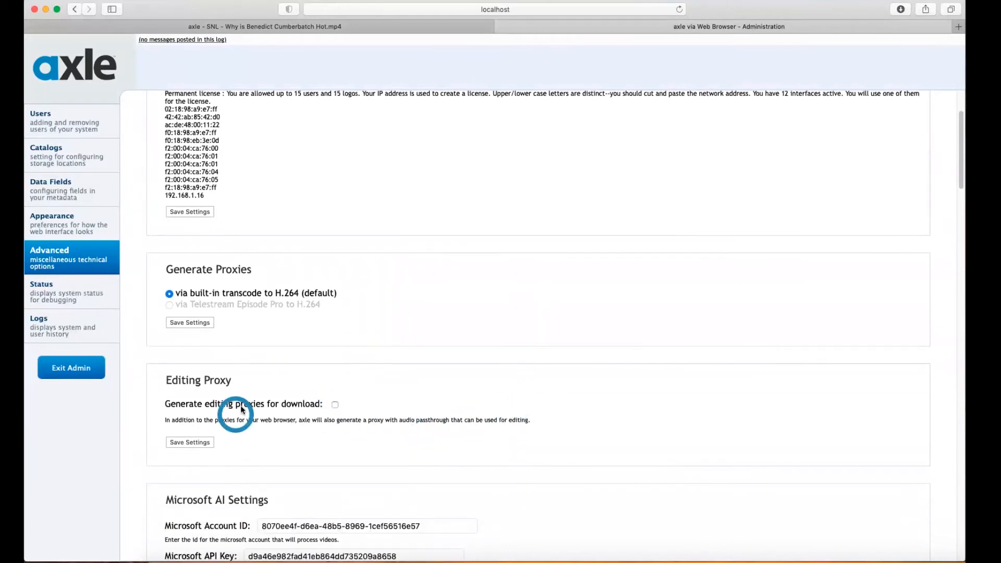
scroll(346, 457, "down", 10)
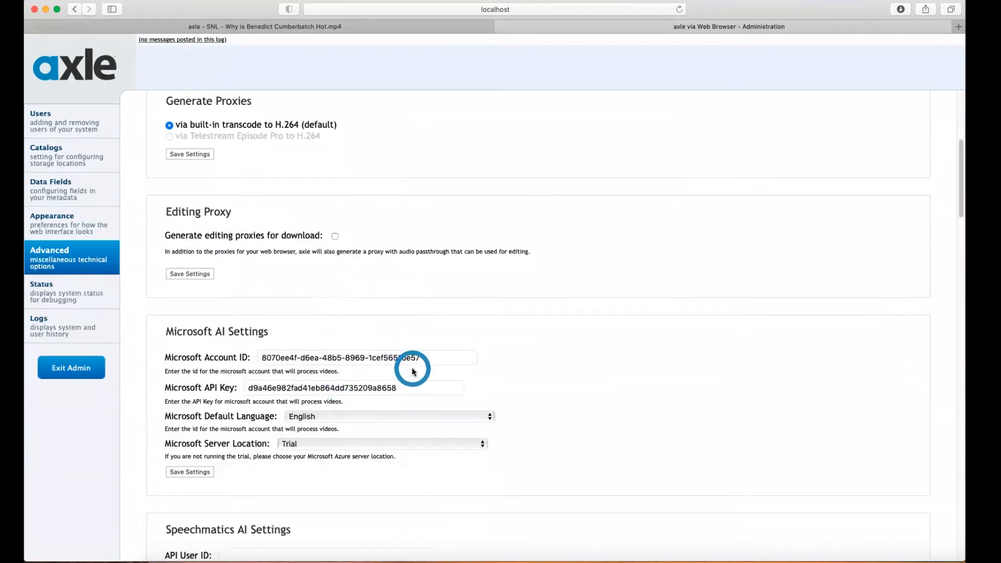
scroll(503, 381, "down", 8)
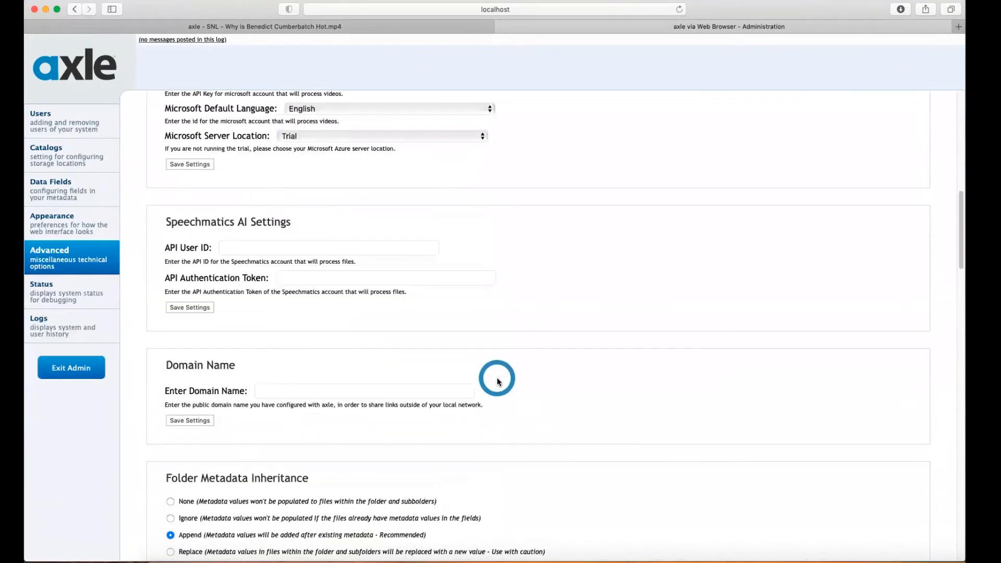
scroll(496, 381, "down", 9)
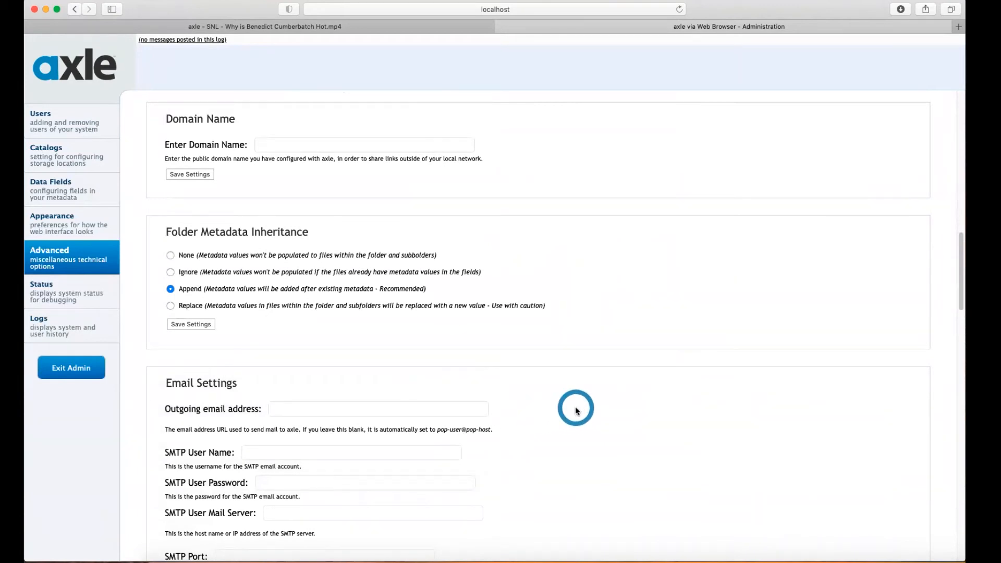
scroll(574, 407, "down", 9)
scroll(569, 411, "down", 8)
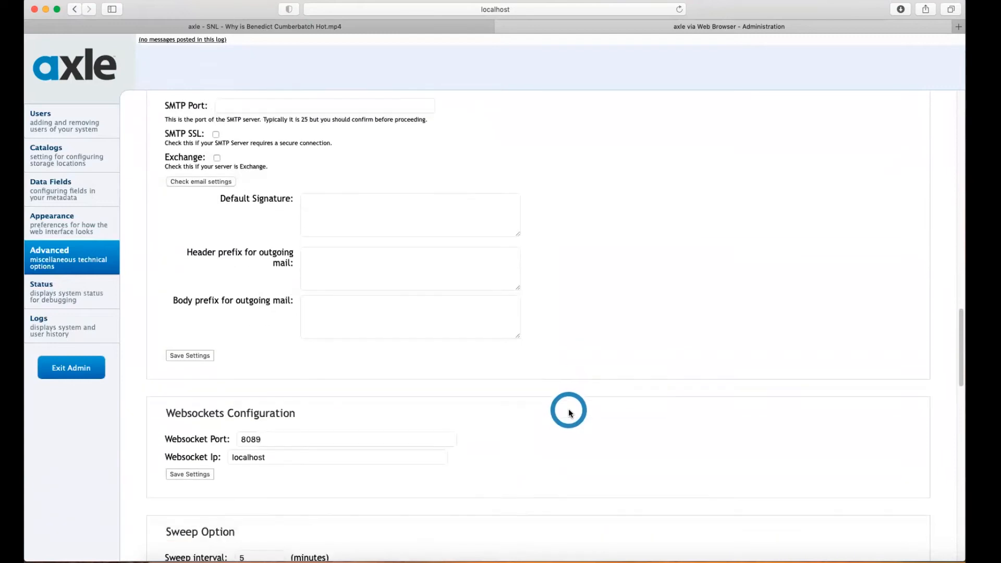
scroll(599, 394, "down", 4)
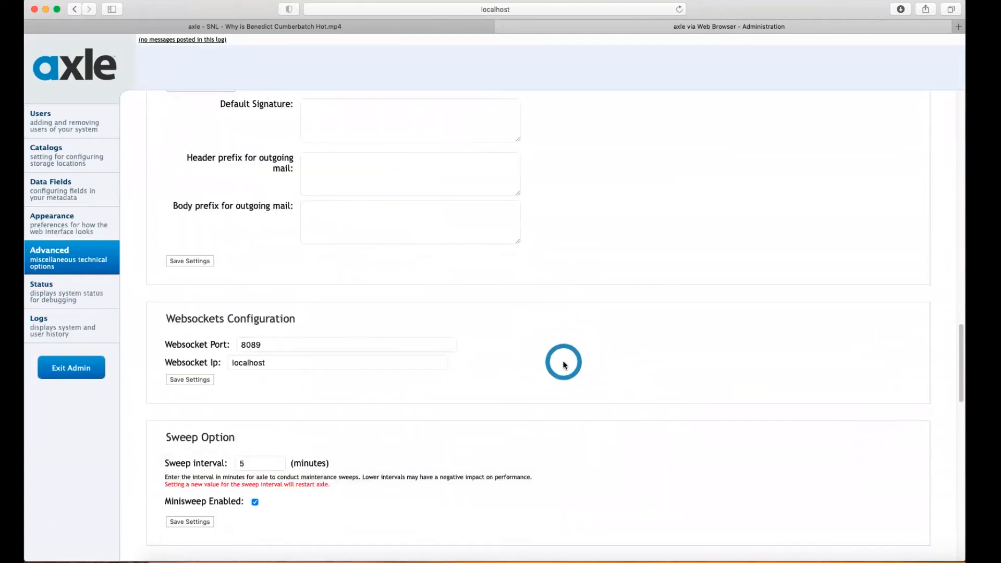
scroll(562, 364, "down", 6)
scroll(562, 365, "down", 5)
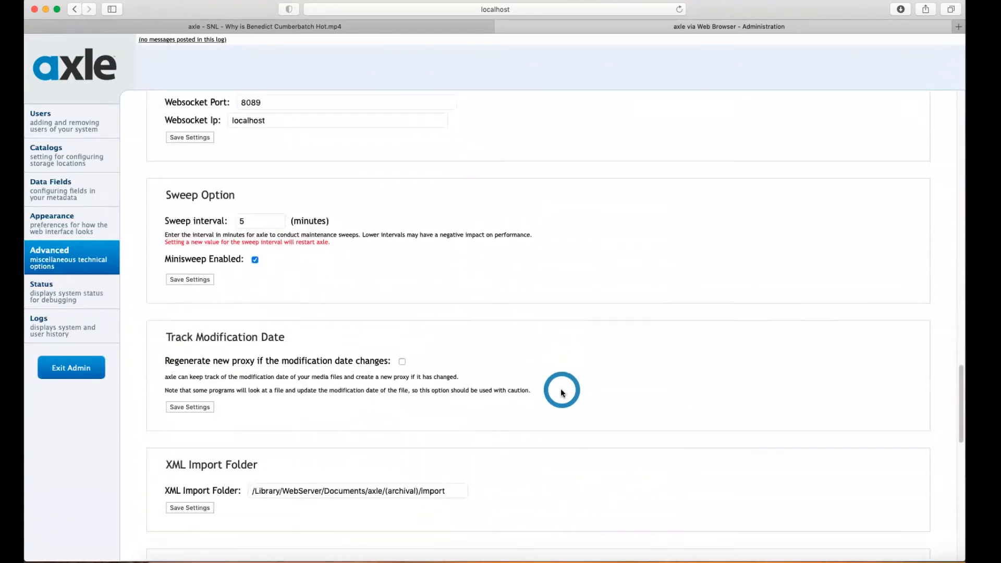
scroll(561, 390, "down", 2)
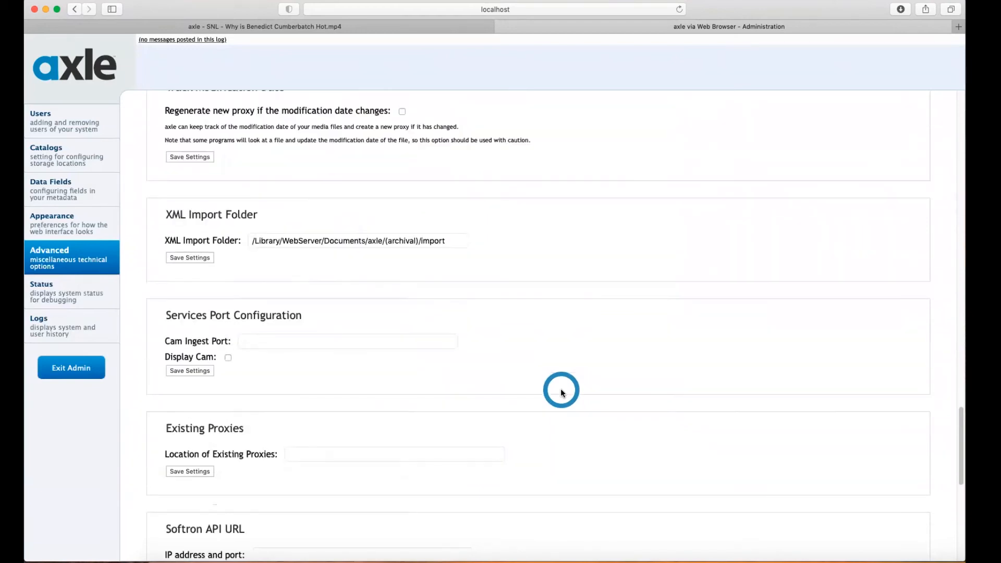
Examine the axle Status page's recent successful transcodes and its numbers of current and remaining transcodes.
left_click(76, 291)
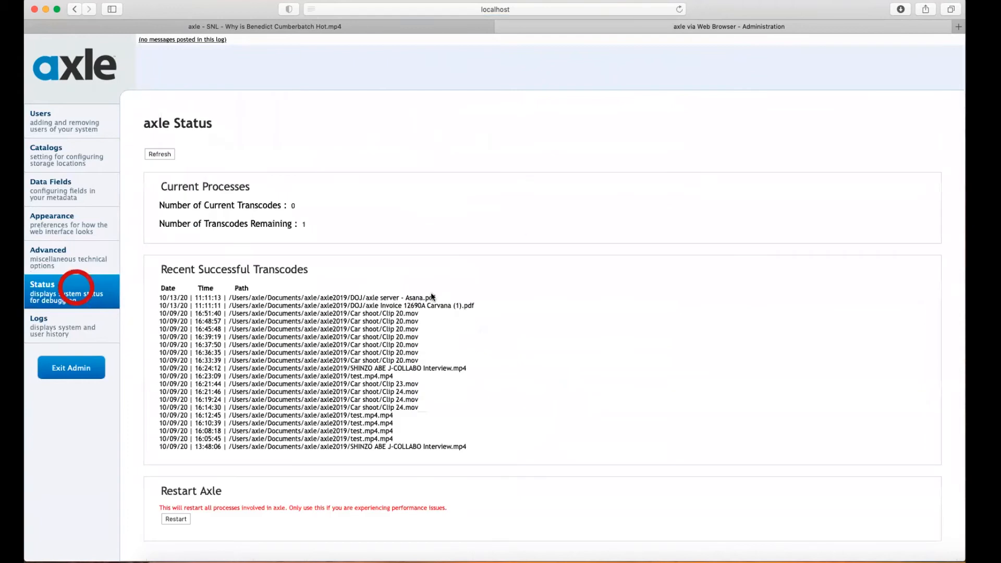
left_click(351, 224)
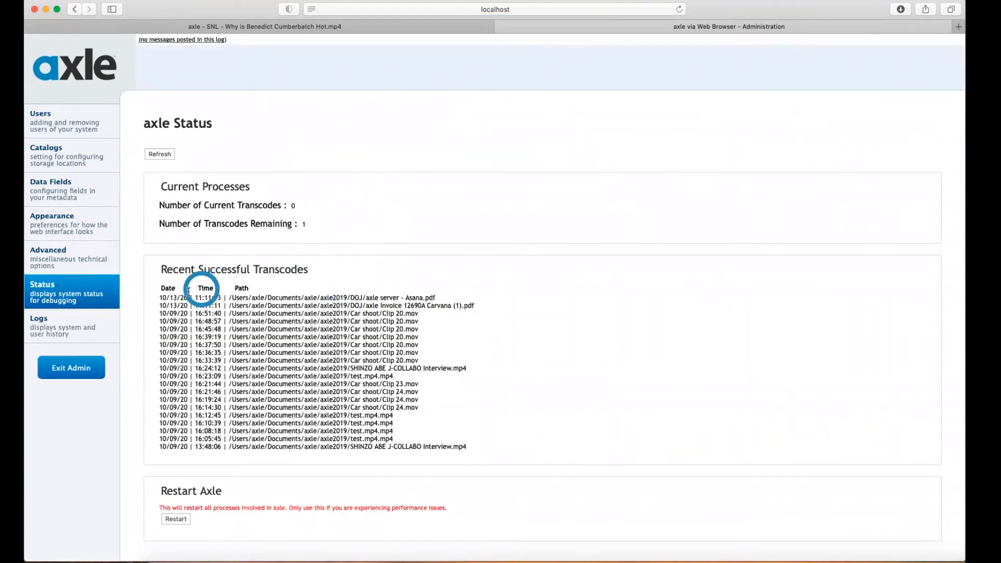
left_click_drag(161, 297, 438, 423)
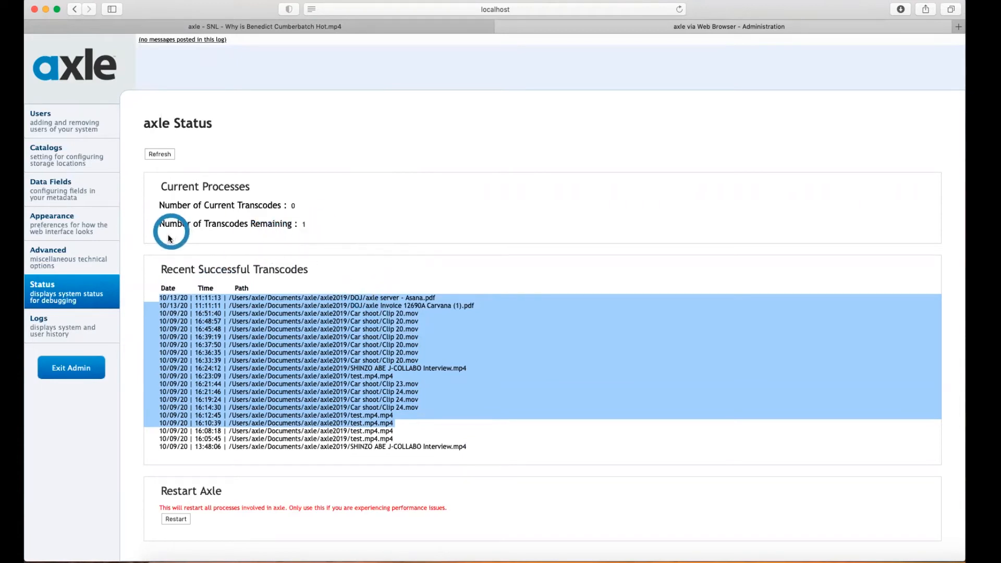
left_click_drag(161, 226, 288, 206)
left_click(288, 205)
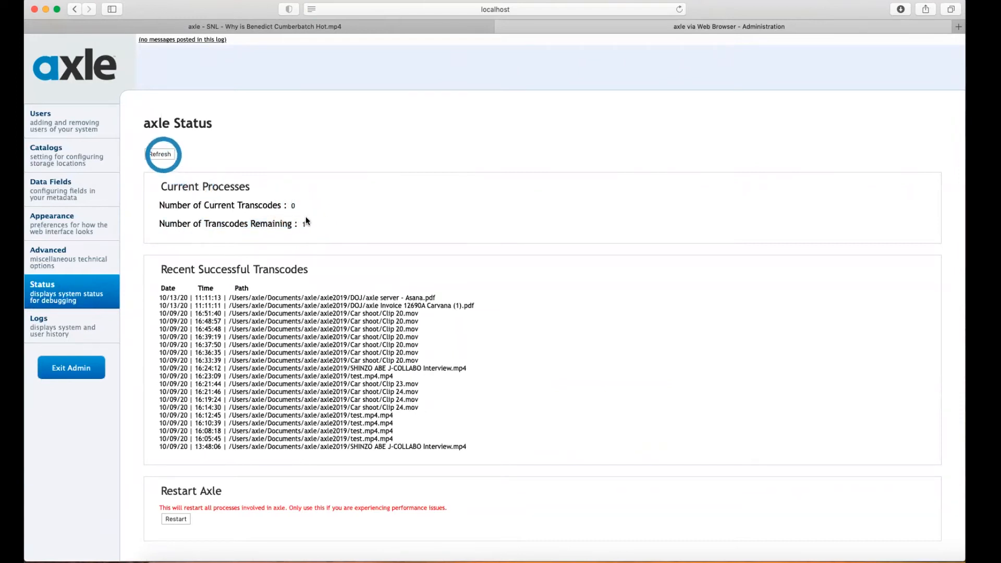
left_click_drag(159, 224, 329, 220)
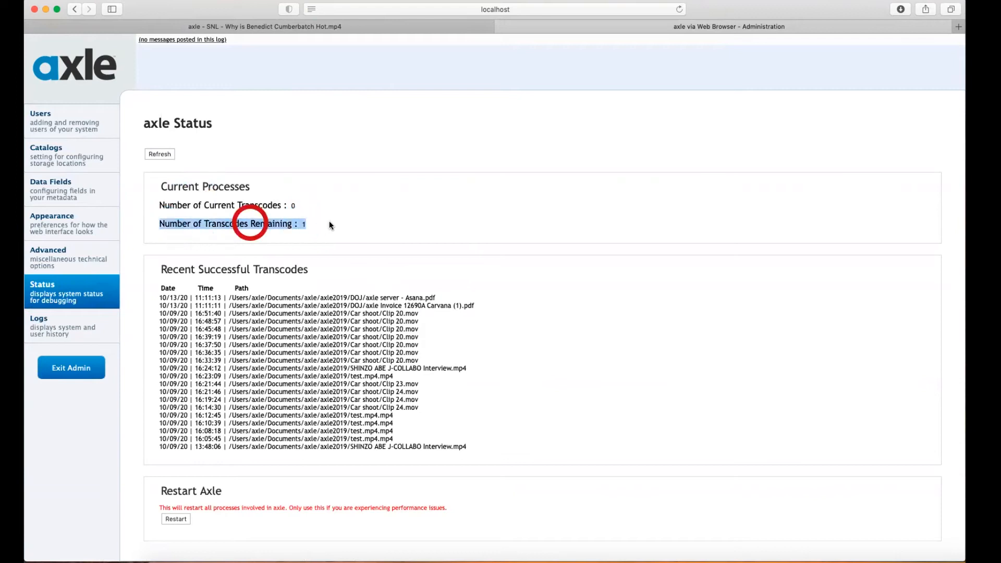
Check the number of current transcodes in the status page's current processes.
left_click_drag(170, 206, 318, 205)
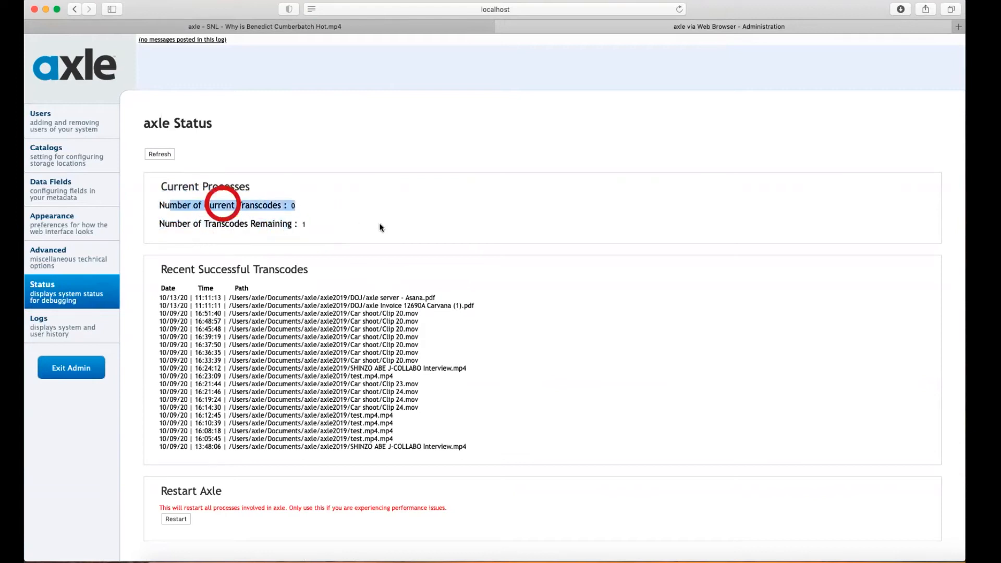
left_click(379, 223)
left_click(444, 243)
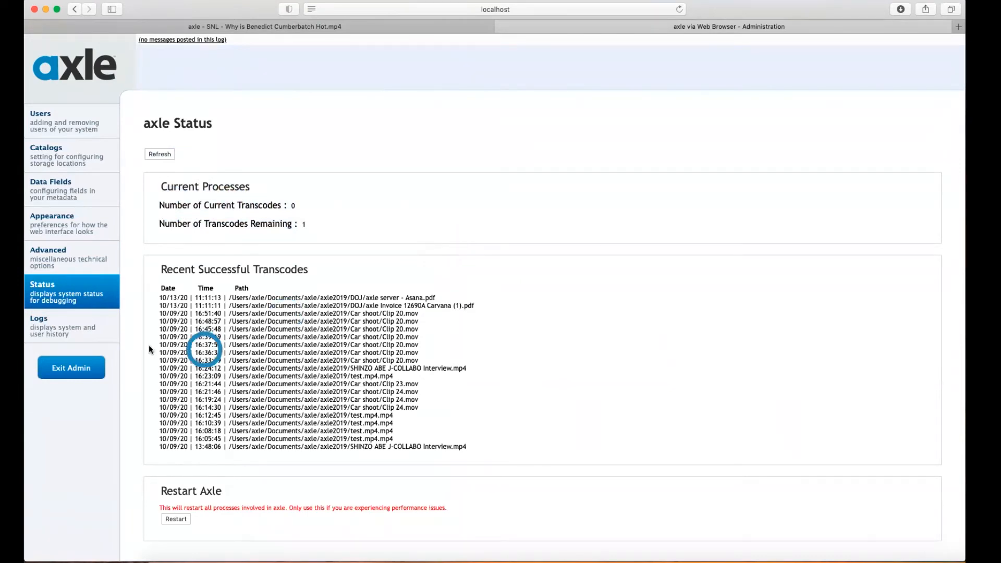
Open the logs administration, filter the entries to Metadata edited and look through the filtered list.
left_click(61, 324)
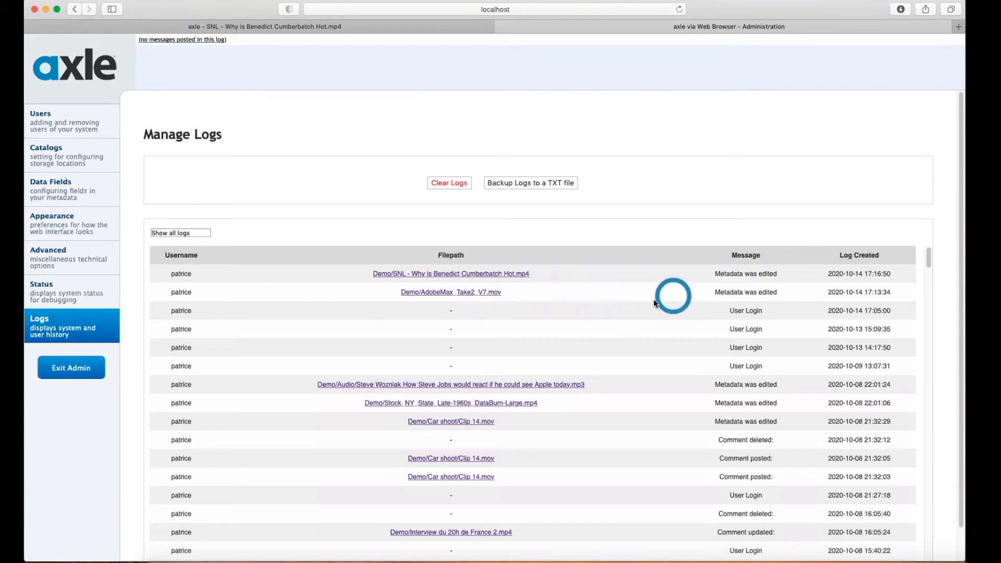
left_click(193, 233)
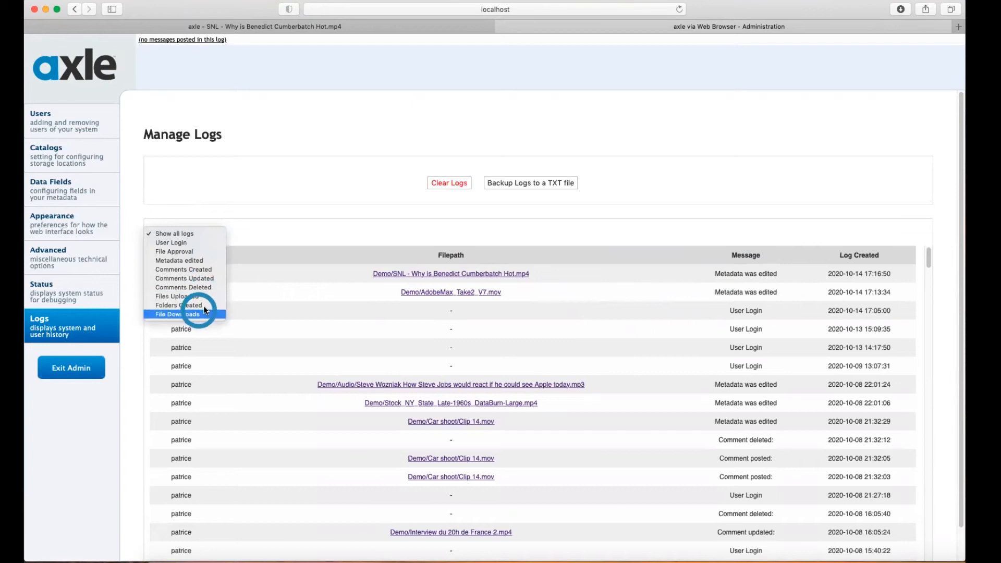
left_click(204, 259)
scroll(587, 307, "down", 15)
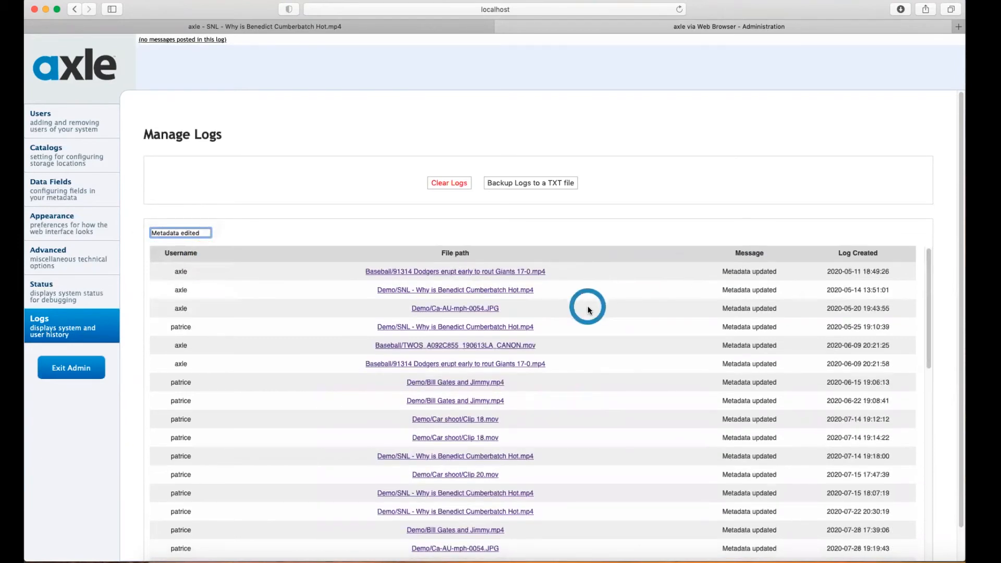
scroll(588, 309, "up", 15)
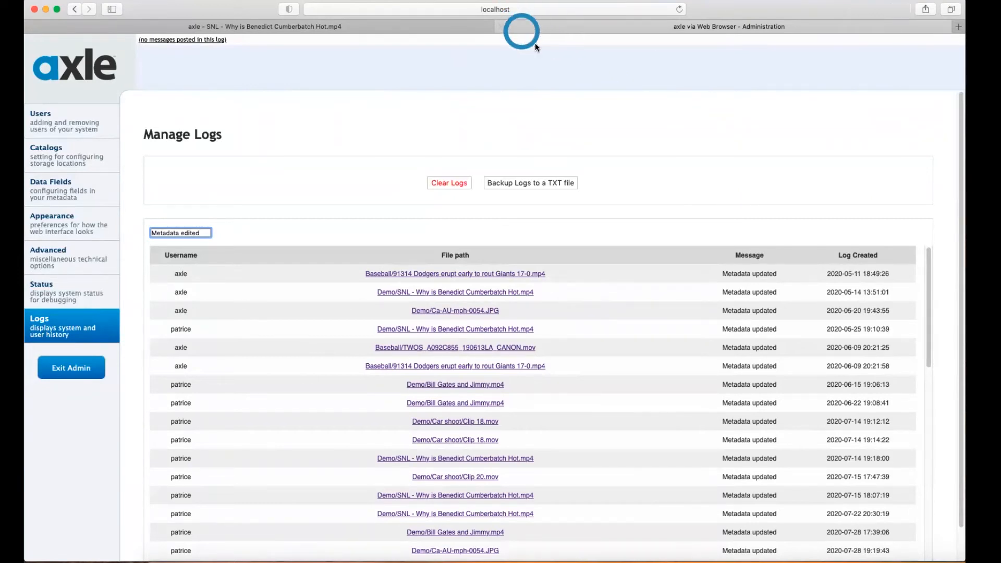
left_click(688, 22)
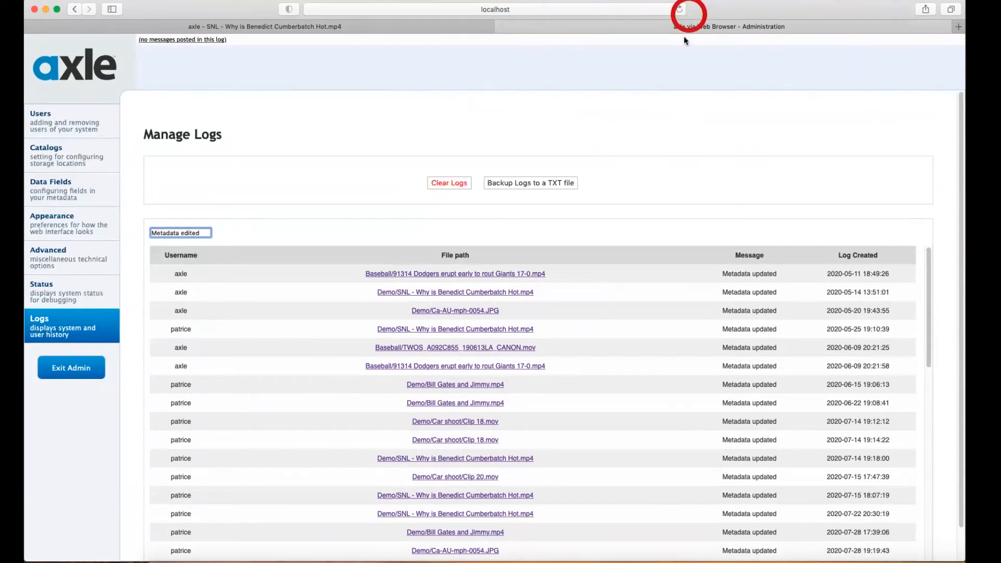
left_click(603, 83)
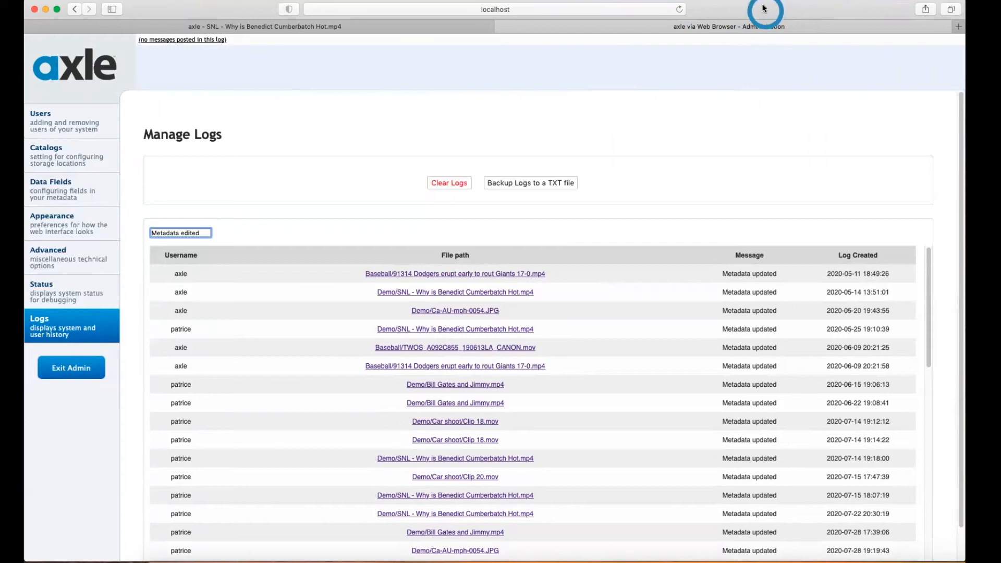
left_click(738, 7)
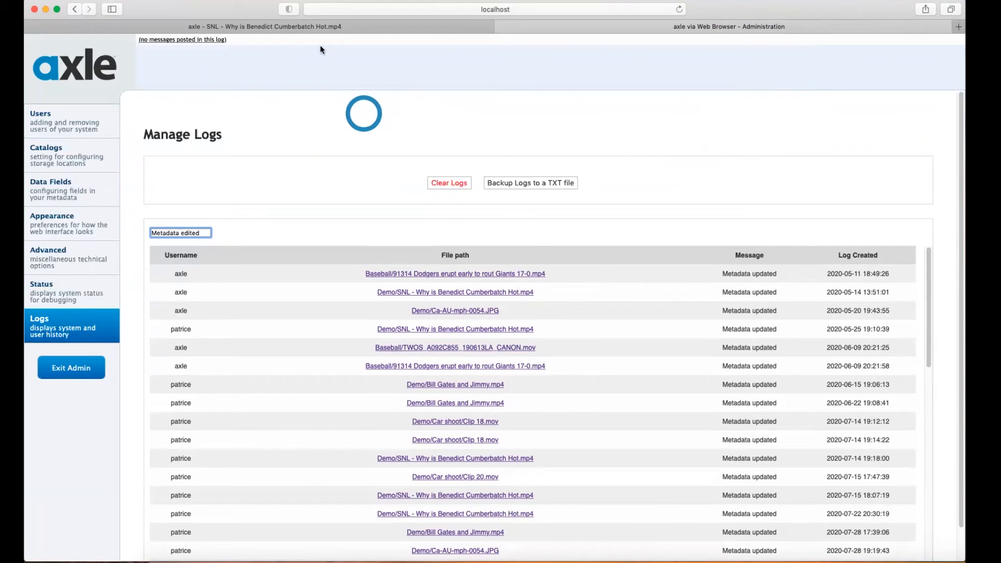
Review the webinar user's folder permissions for Demo/Car shoot and Baseball in the users administration.
left_click(73, 117)
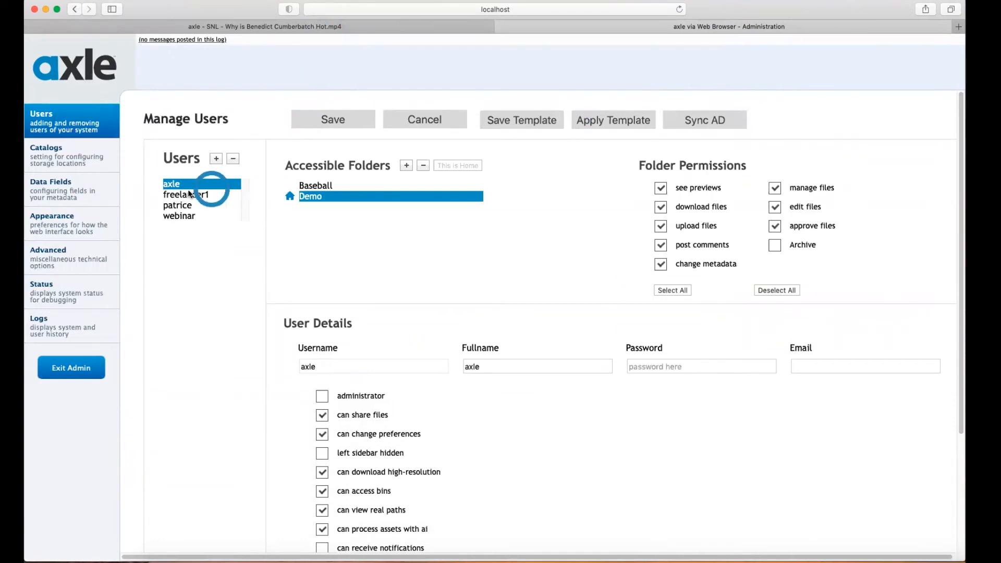
left_click(180, 216)
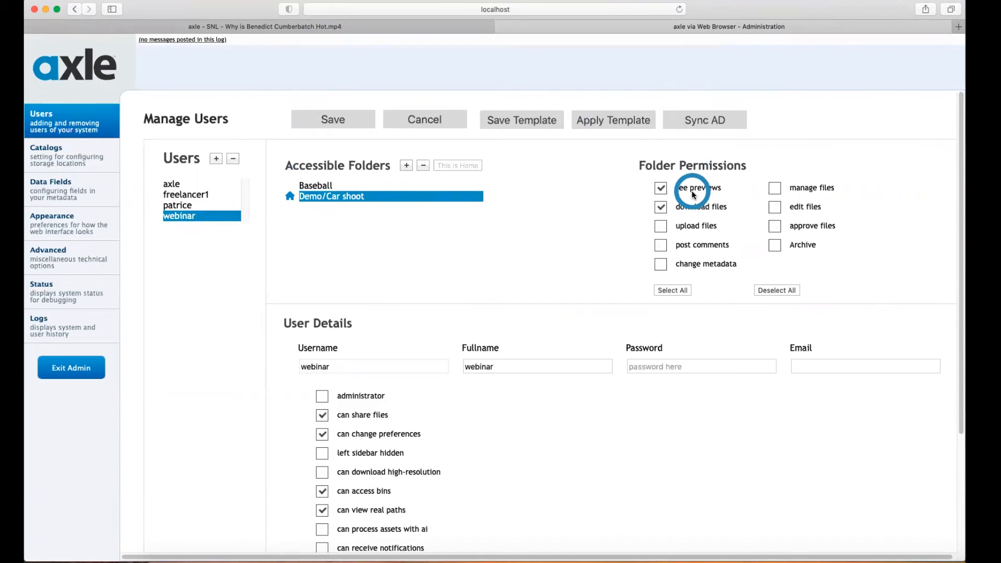
left_click(315, 186)
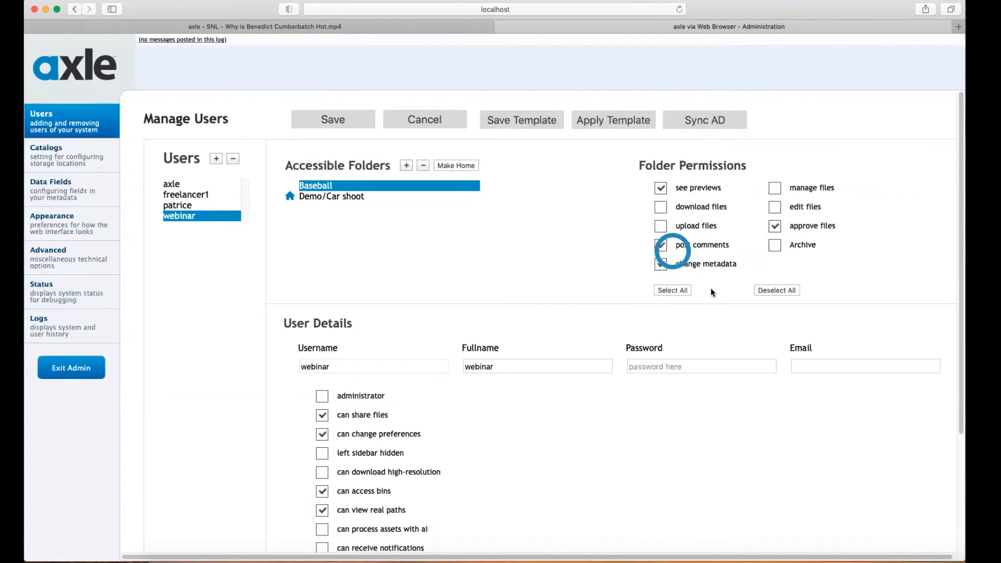
Log out of the current axle account and close the Administration browser tab.
left_click(297, 25)
left_click(945, 54)
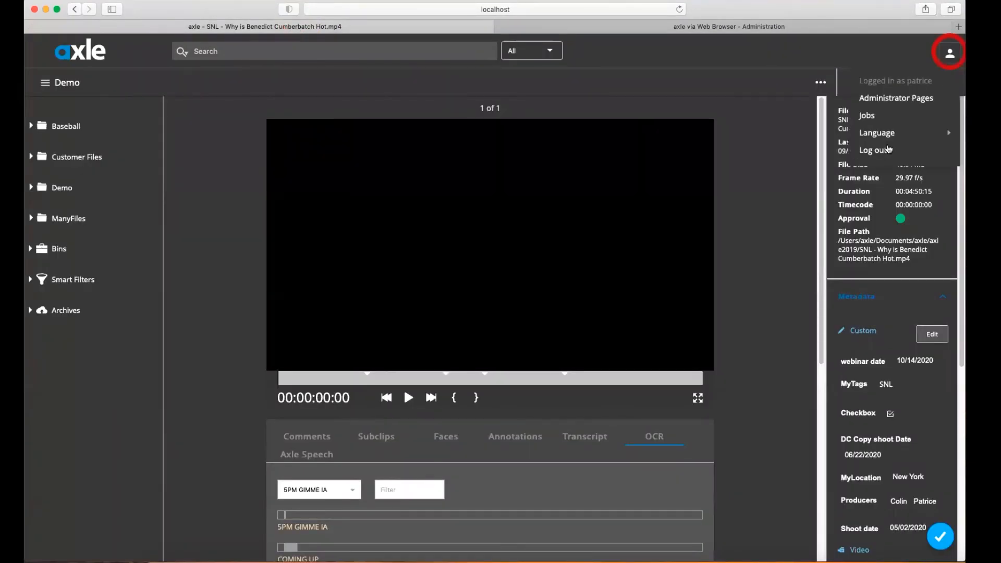
left_click(855, 150)
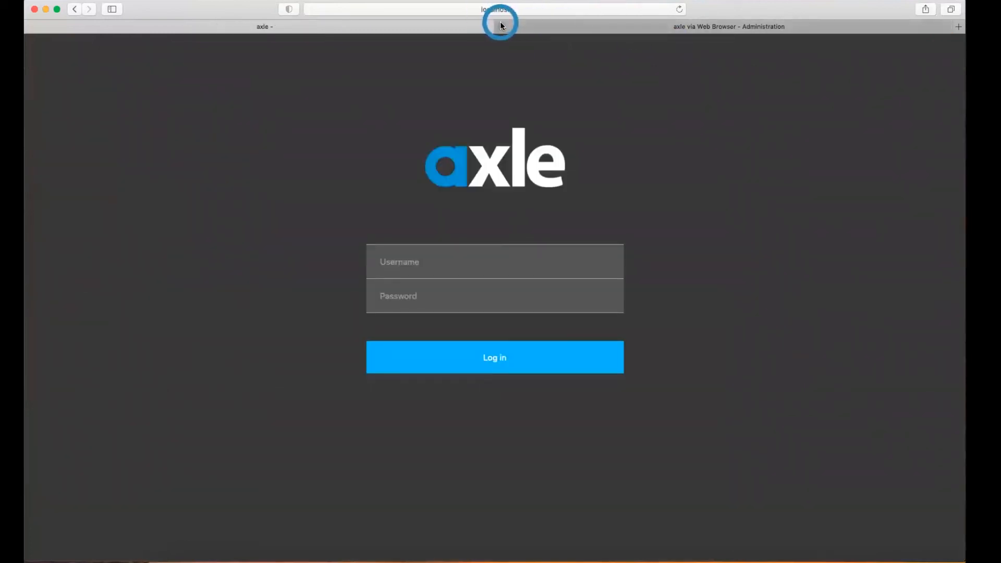
left_click(500, 23)
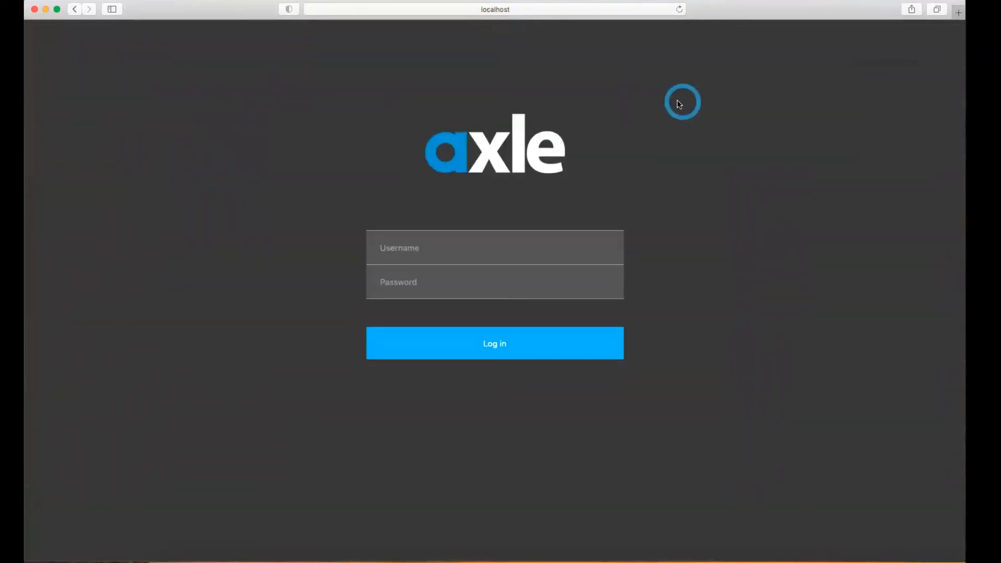
Log in as webinar with the account password, and decline saving the password in the browser for now.
left_click(427, 243)
type("webinar")
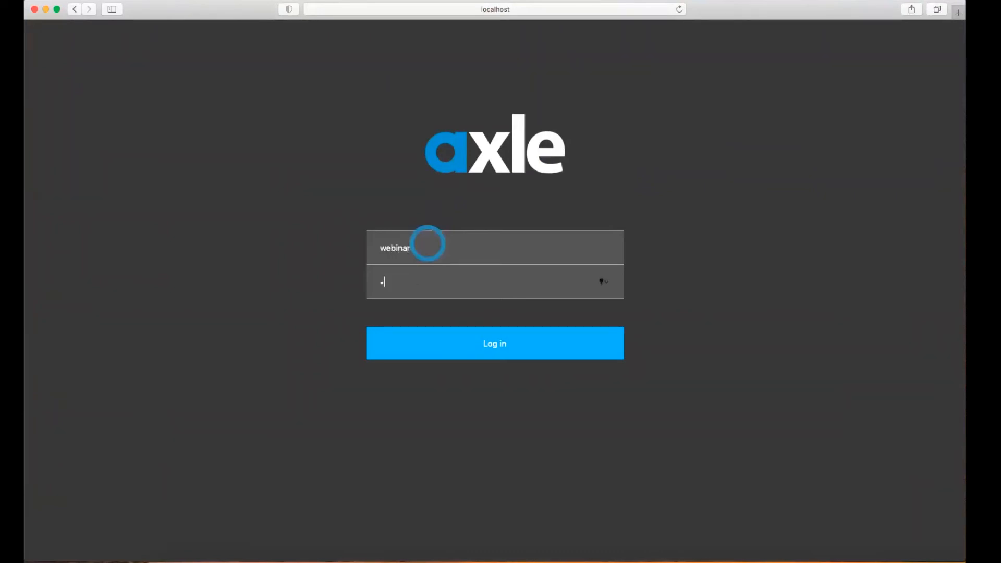
key("Return")
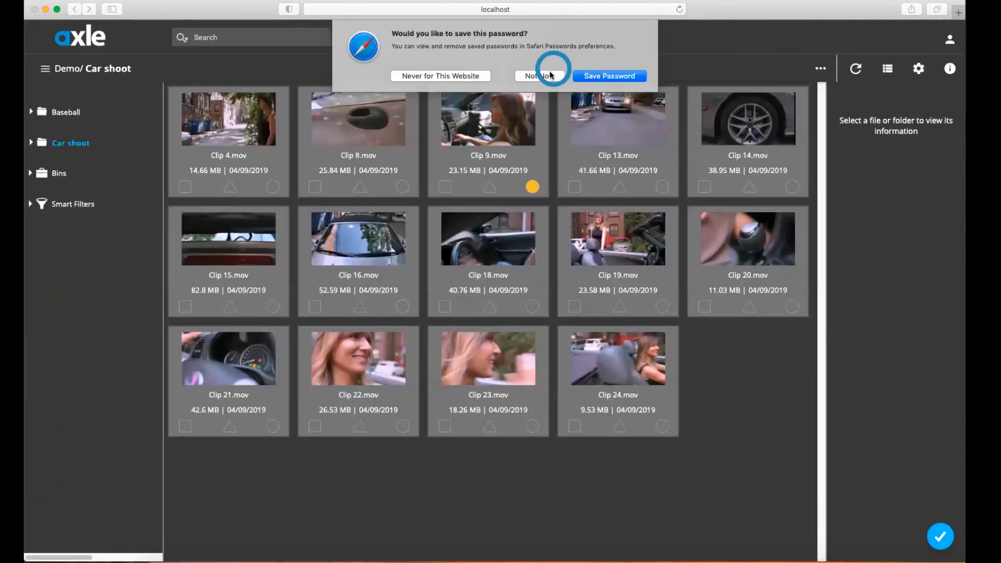
left_click(549, 72)
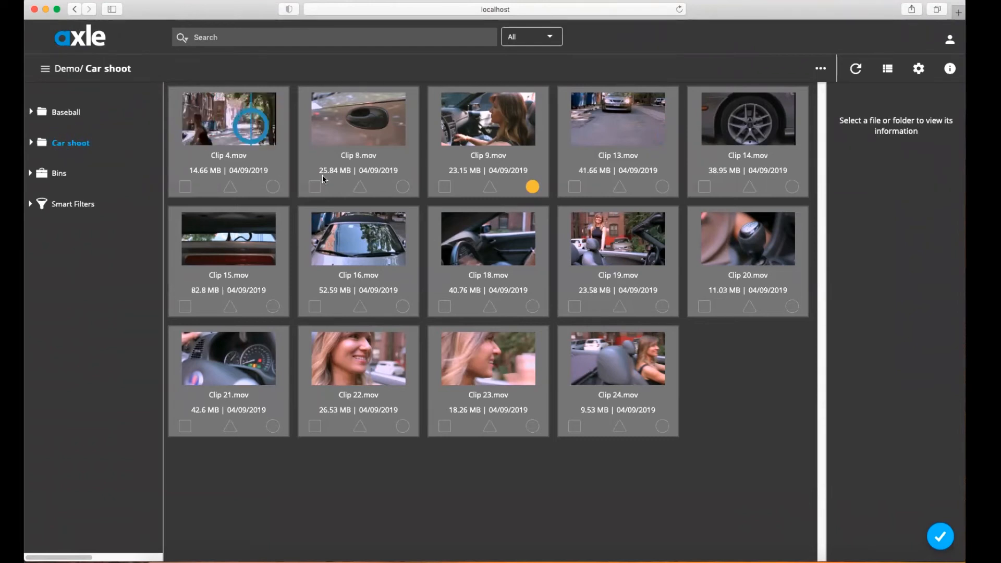
Select Clip 8.mov in the Car shoot folder, review its available actions and try to change its approval status.
left_click(315, 188)
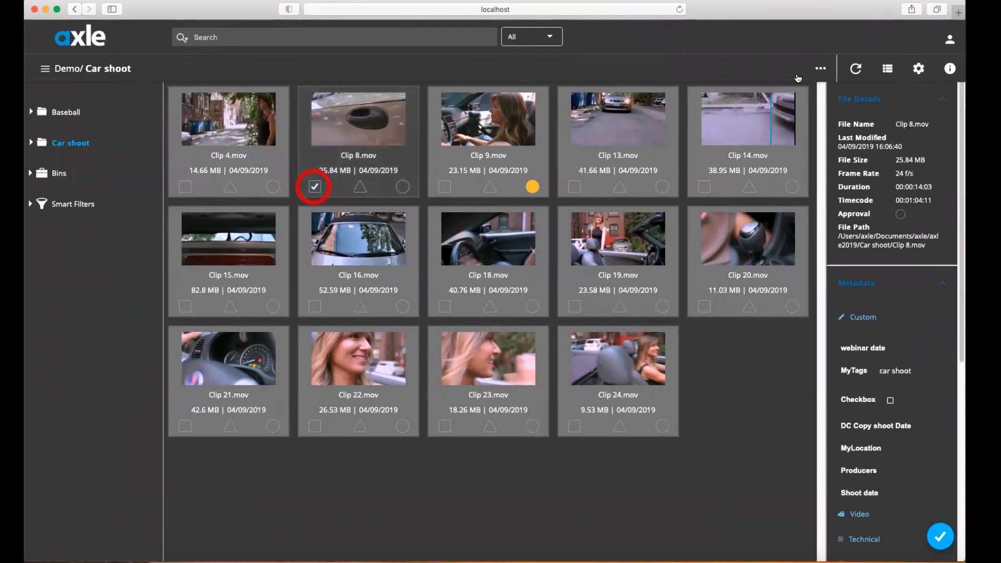
left_click(819, 68)
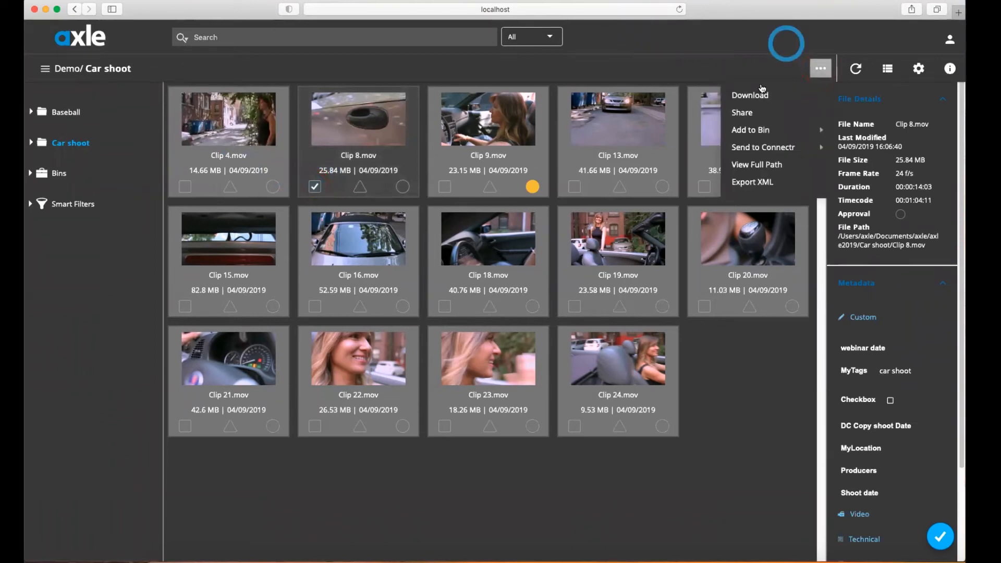
left_click(824, 70)
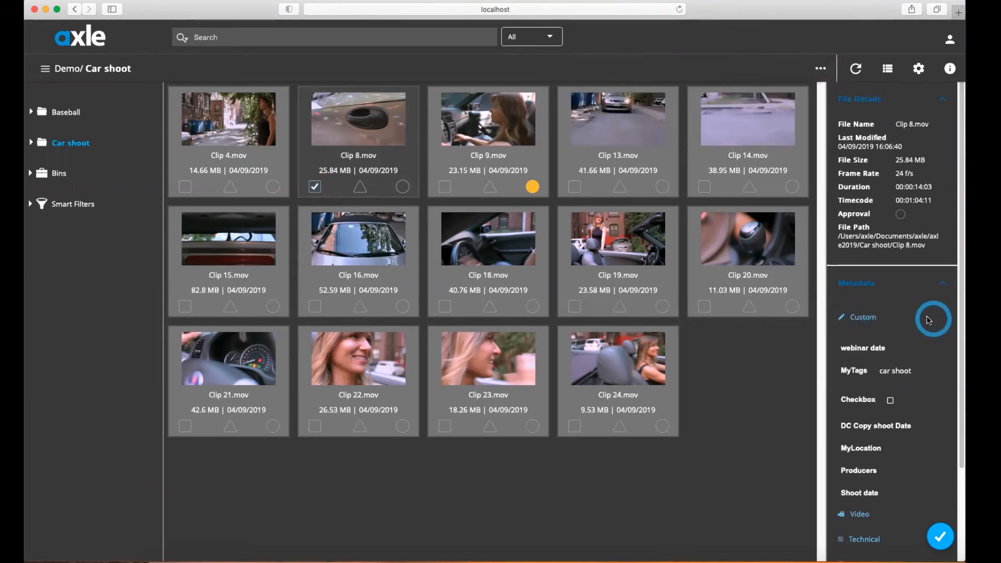
left_click(901, 216)
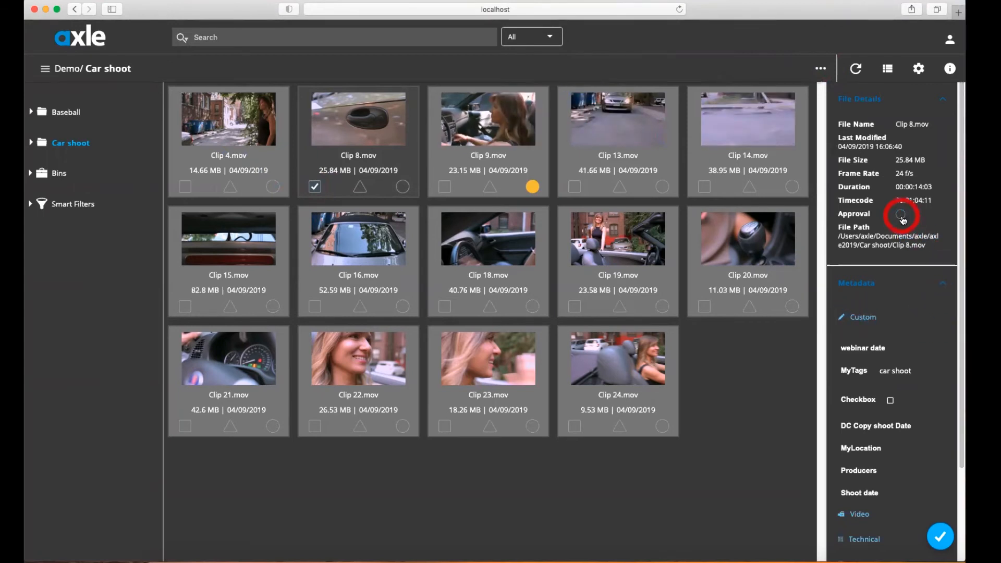
left_click(901, 217)
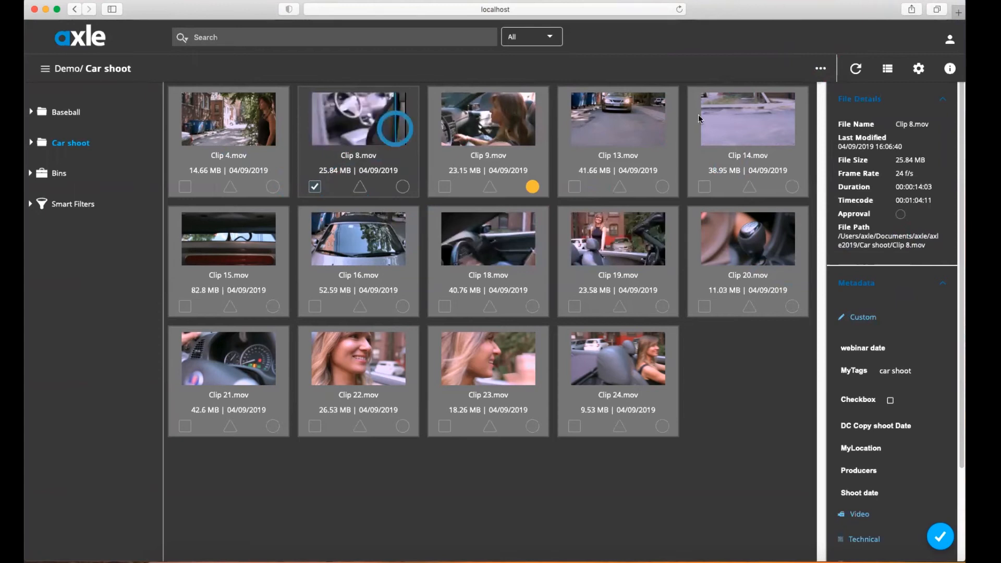
Examine the proxy download options offered for Clip 8.mov and close the download dialog.
left_click(819, 69)
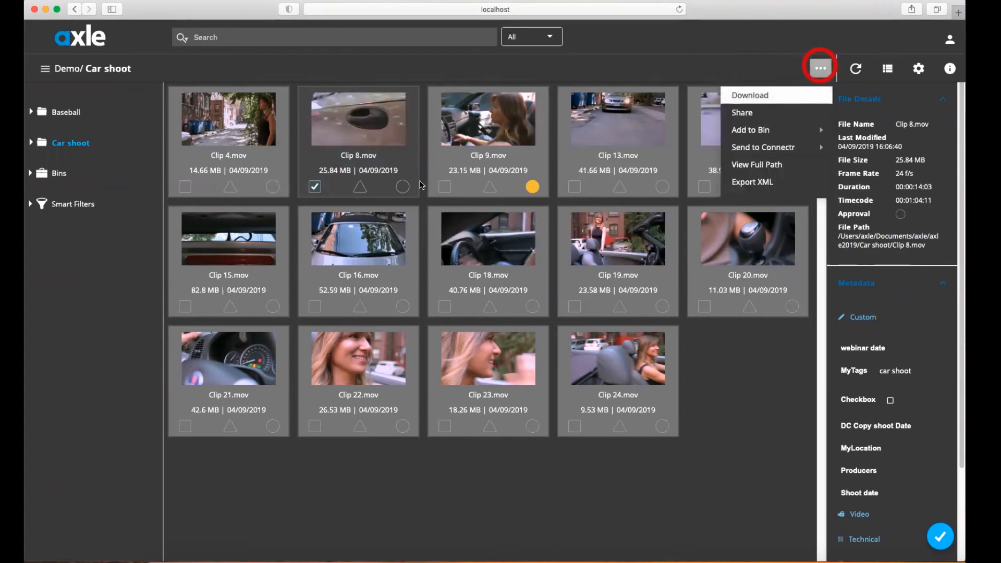
left_click(749, 95)
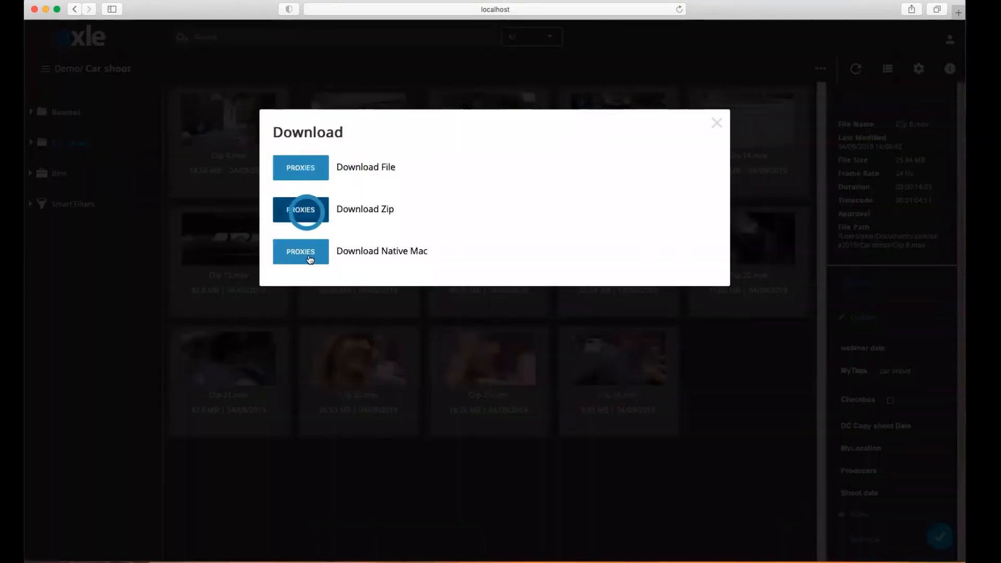
left_click(312, 172)
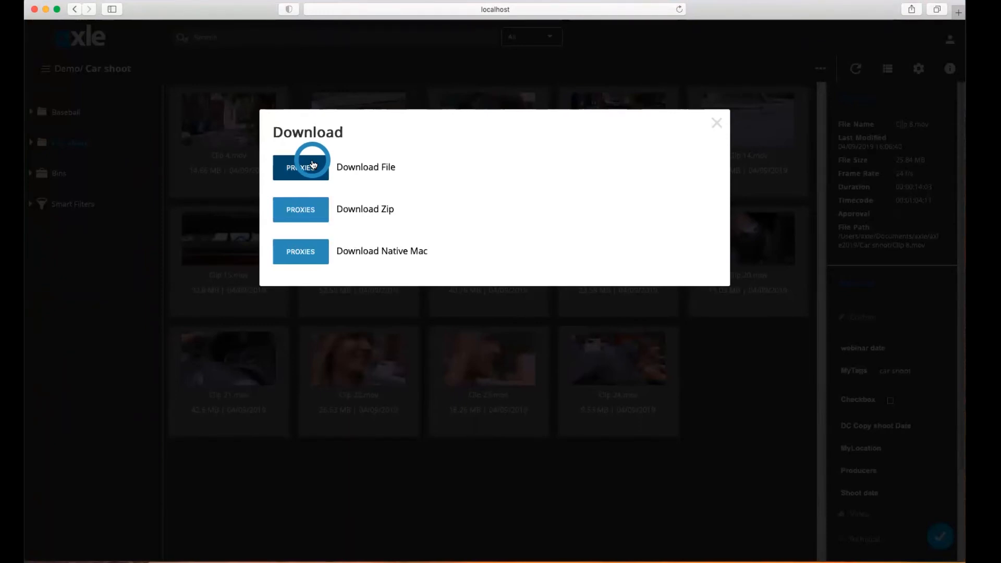
left_click(713, 121)
In the Baseball folder, select Los Angeles Dodgers Highlights 2015.mp4, check its available actions and mark it Approved.
left_click(65, 111)
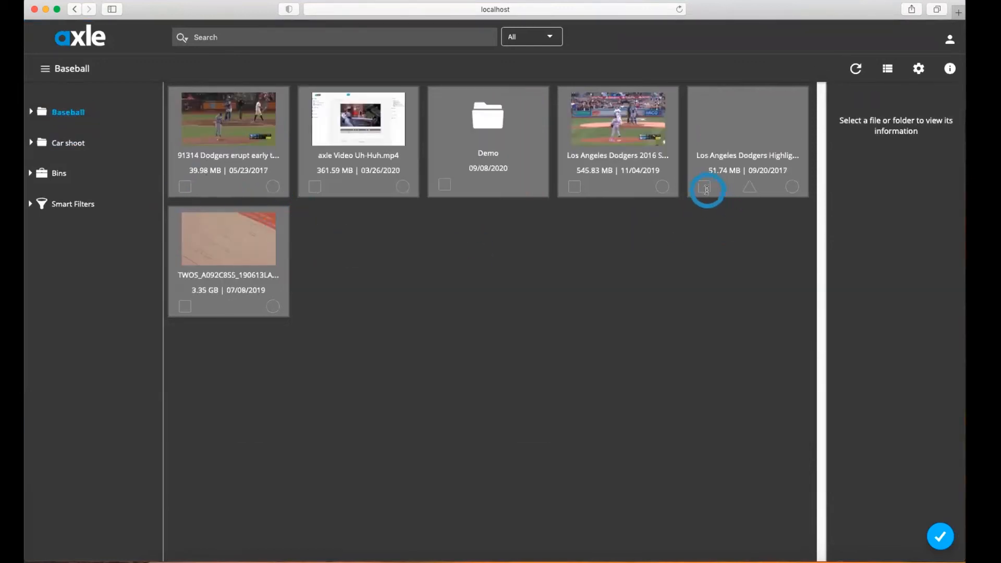
left_click(704, 187)
left_click(821, 69)
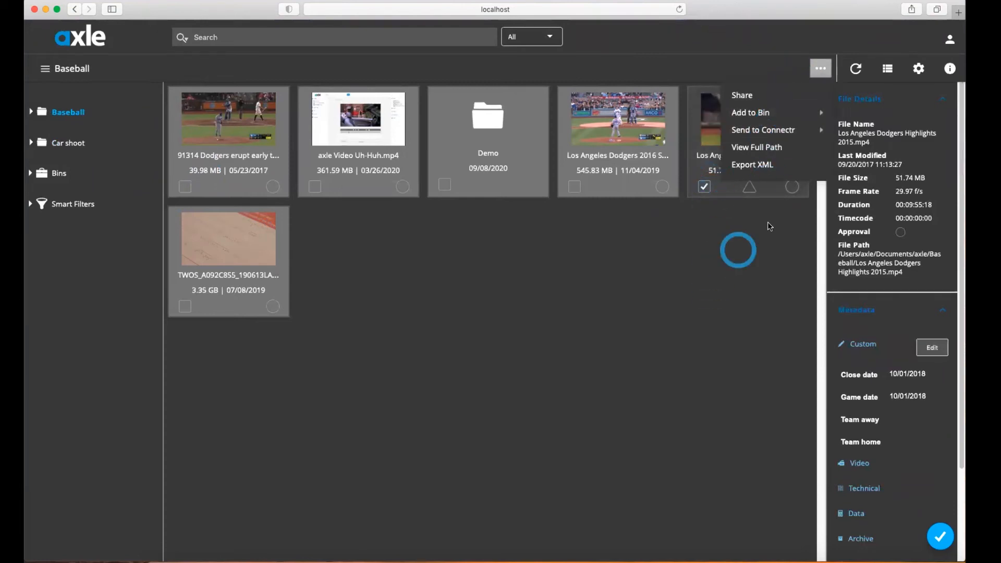
left_click(792, 204)
left_click(792, 190)
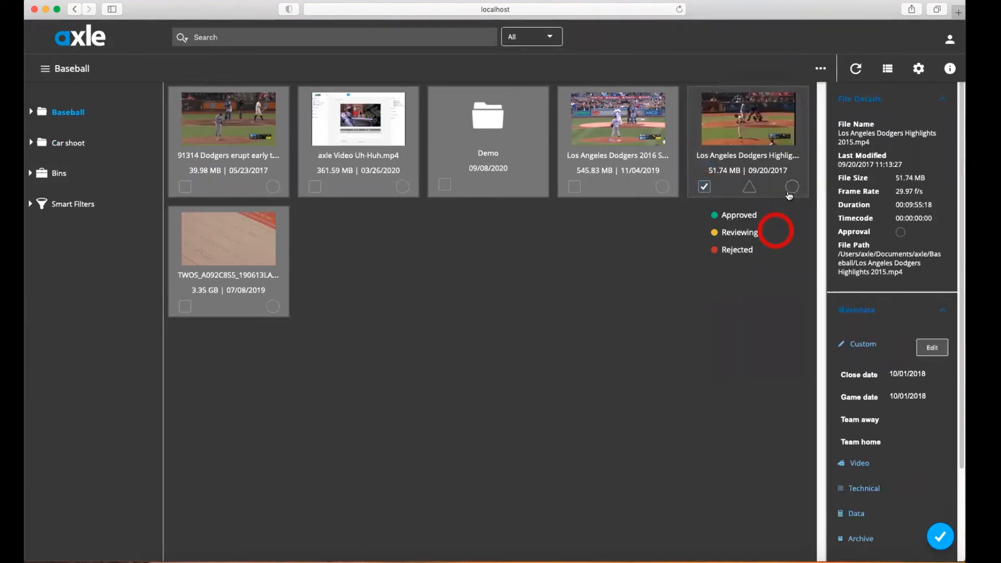
left_click(757, 214)
Set the Dodgers highlights clip's Team home metadata to Los Angeles Dodgers, save it and deselect the clip.
left_click(921, 356)
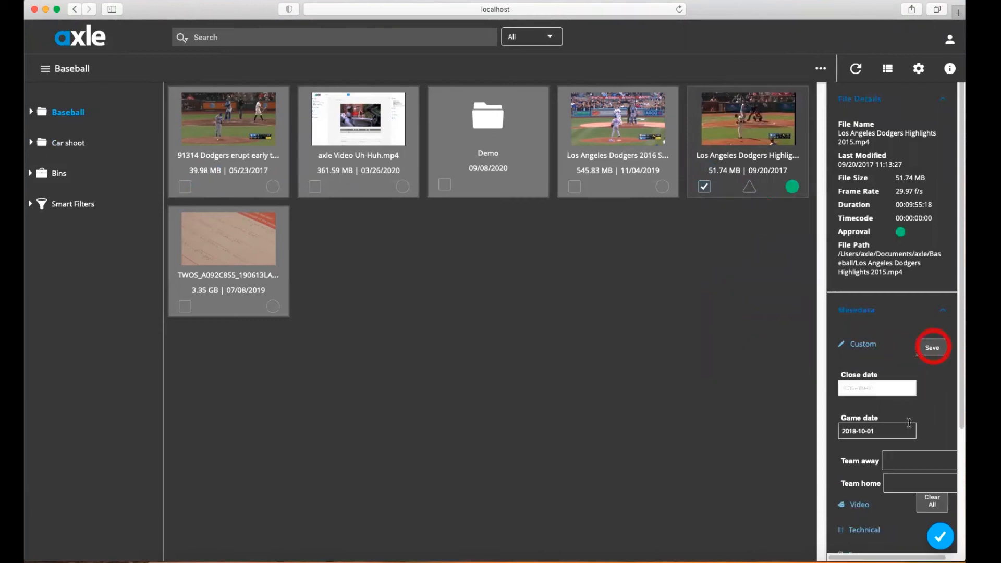
left_click(912, 463)
left_click(914, 480)
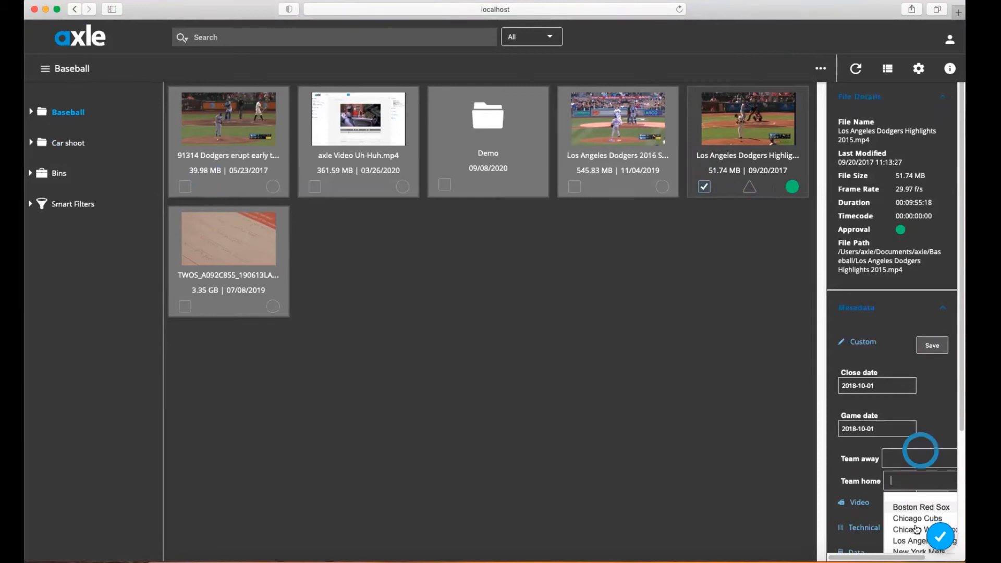
left_click(910, 541)
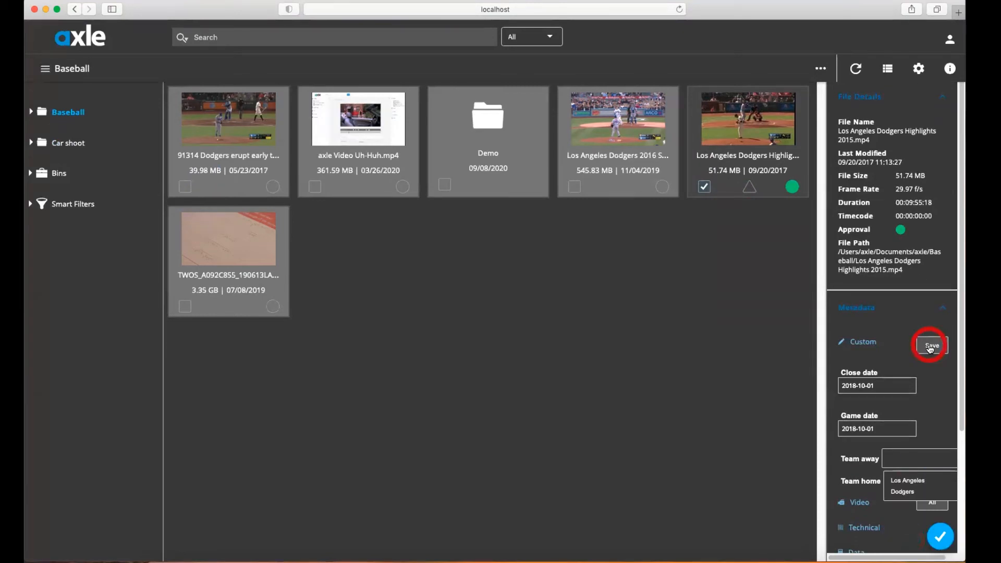
left_click(930, 347)
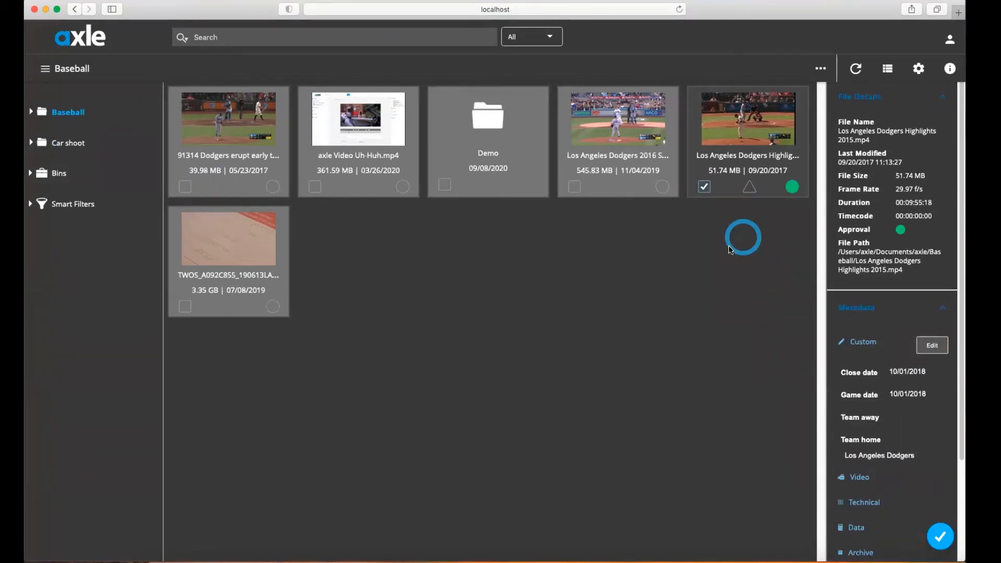
left_click(820, 68)
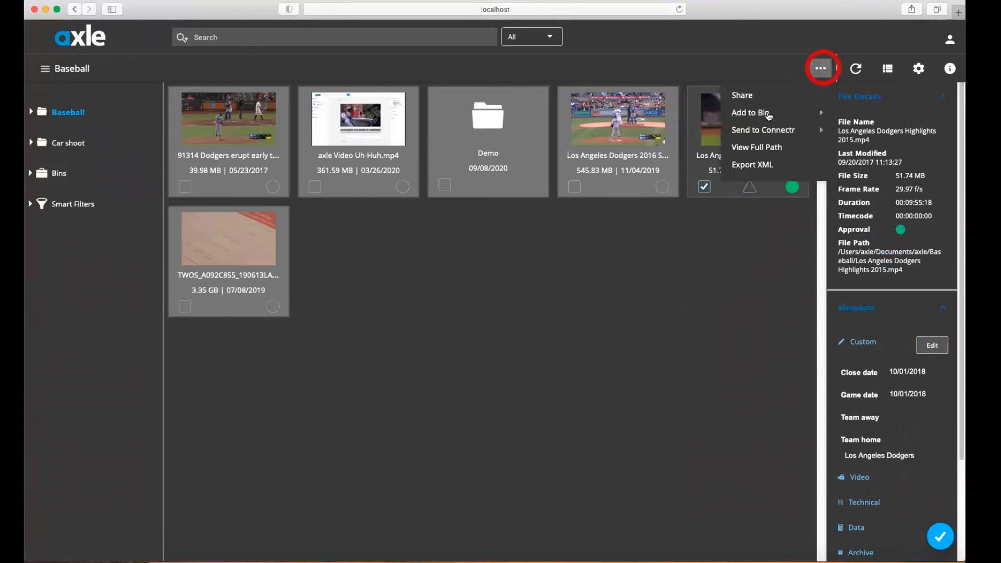
left_click(703, 187)
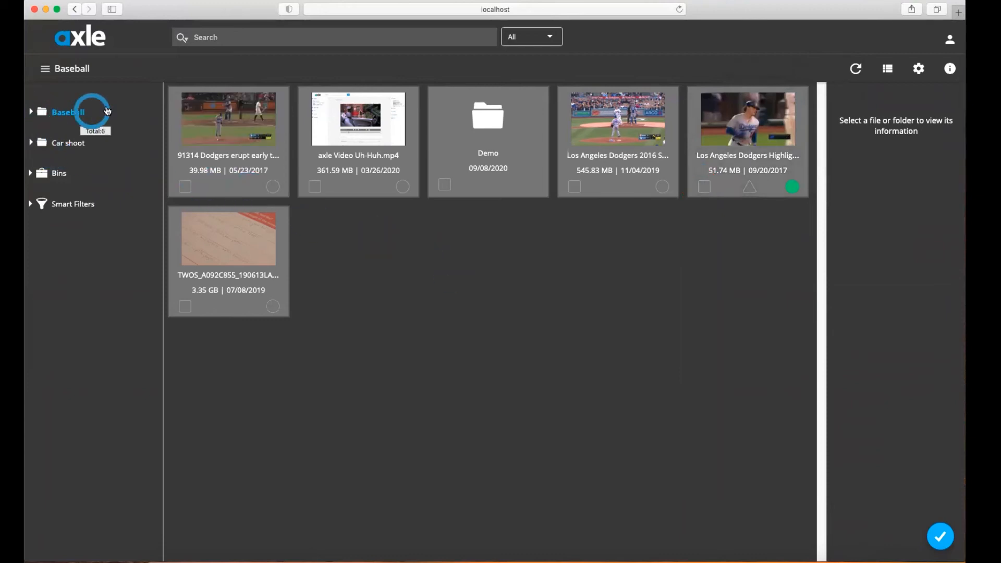
Expand the Baseball folder in the folder tree and open its Demo subfolder.
left_click(31, 111)
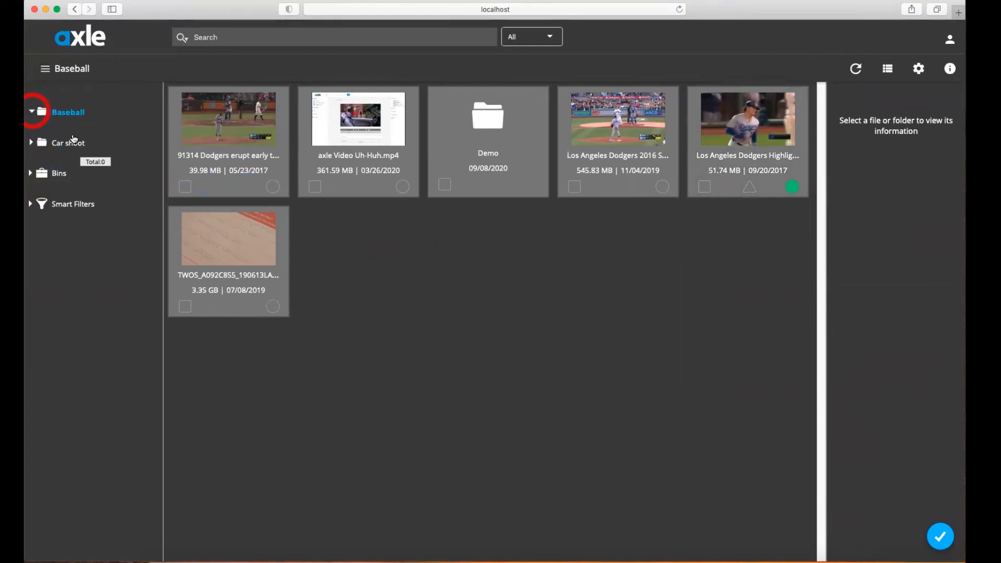
left_click(72, 127)
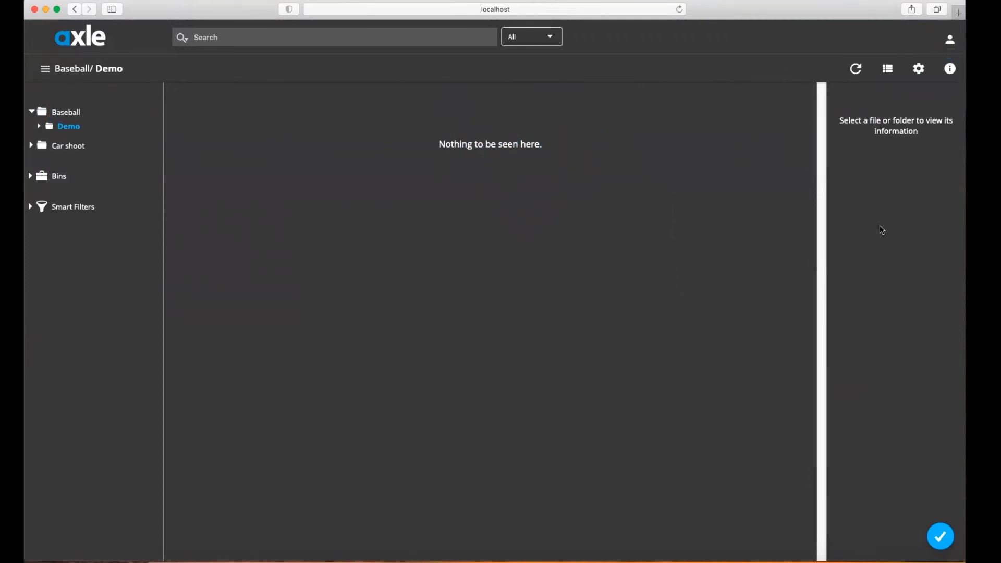
left_click(770, 102)
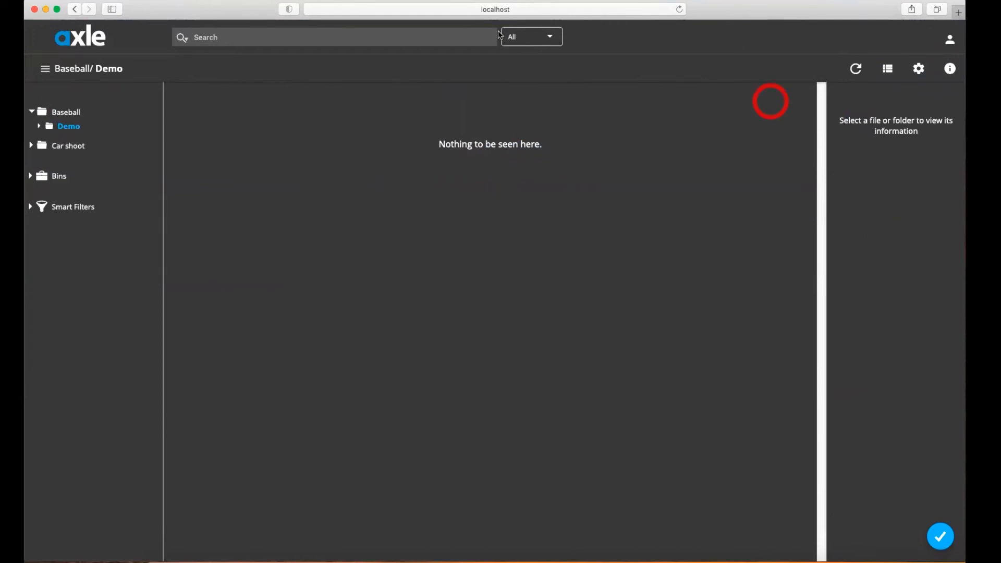
left_click(800, 11)
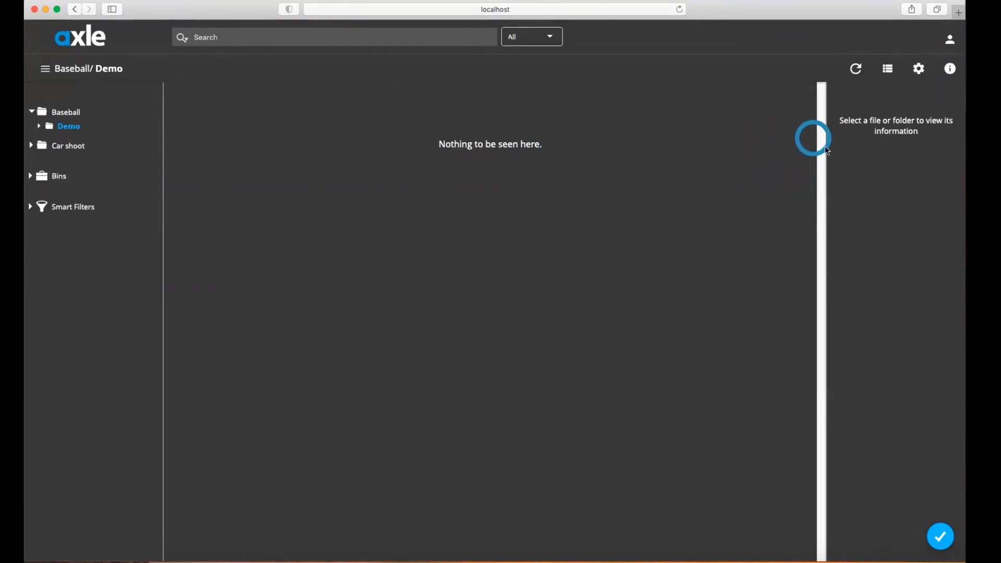
left_click(636, 138)
left_click(767, 22)
left_click(769, 50)
left_click(885, 165)
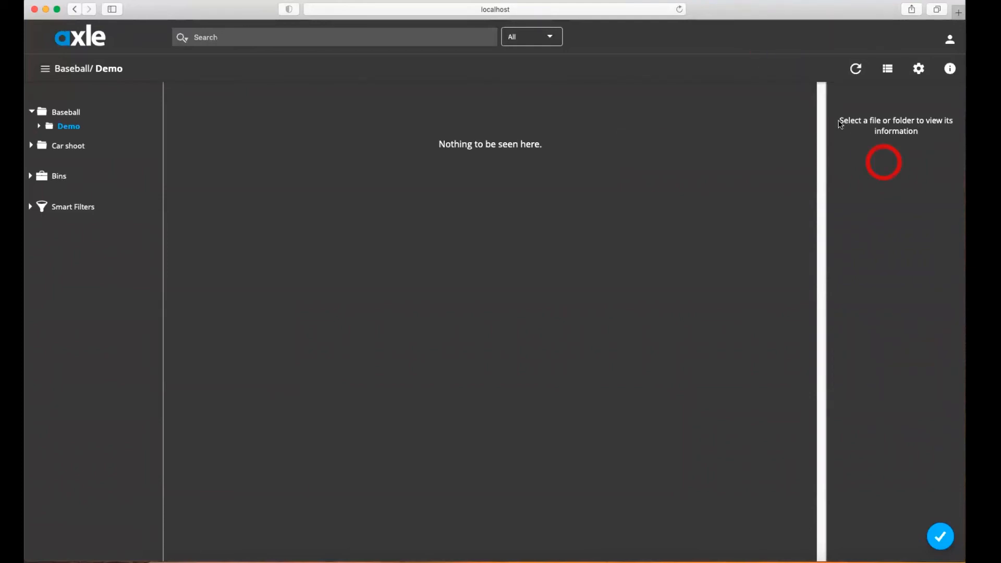
left_click(773, 31)
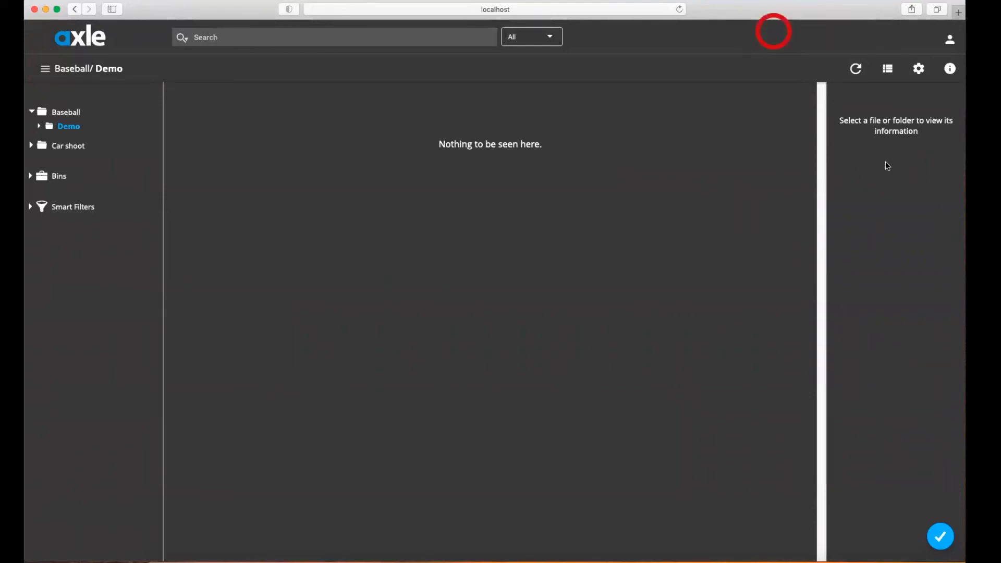
Return to the Baseball folder, log out of the webinar account and log in with the administrator's username and password without saving the password.
left_click(62, 112)
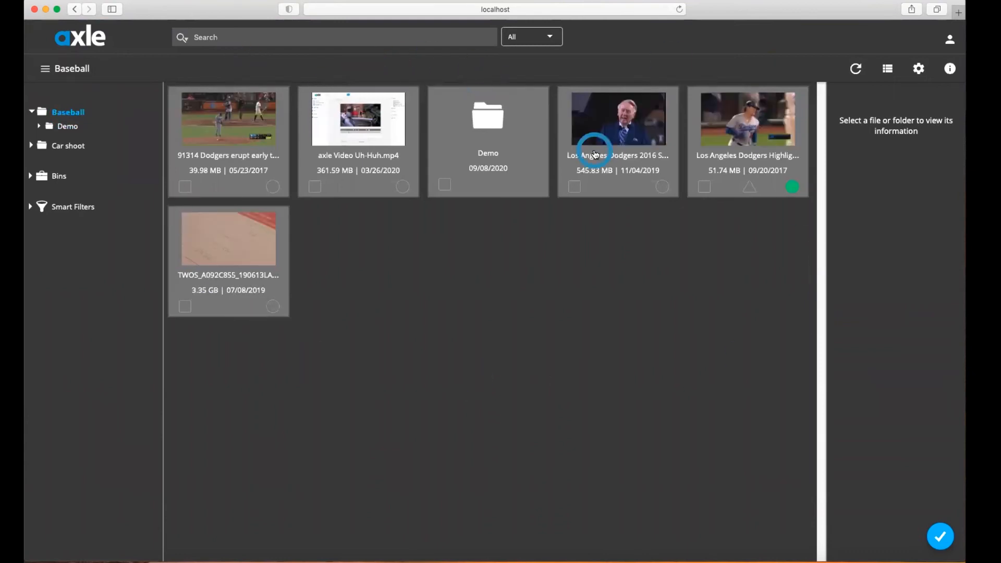
left_click(950, 42)
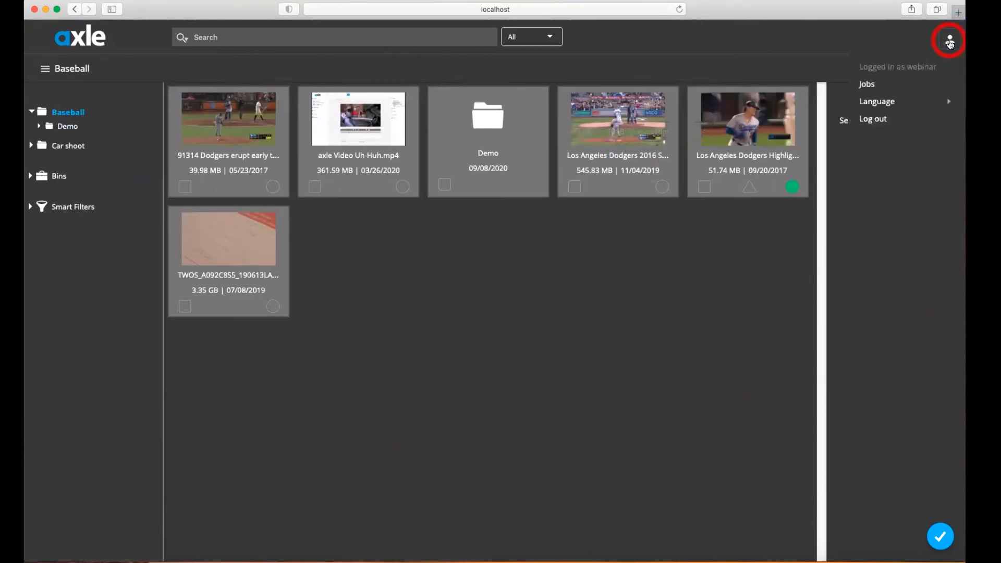
left_click(885, 114)
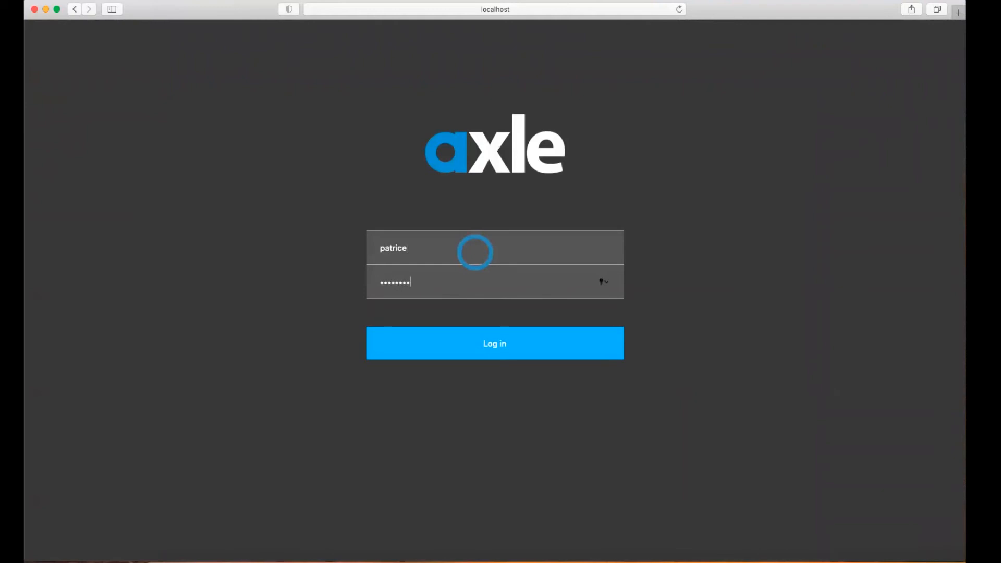
key("Return")
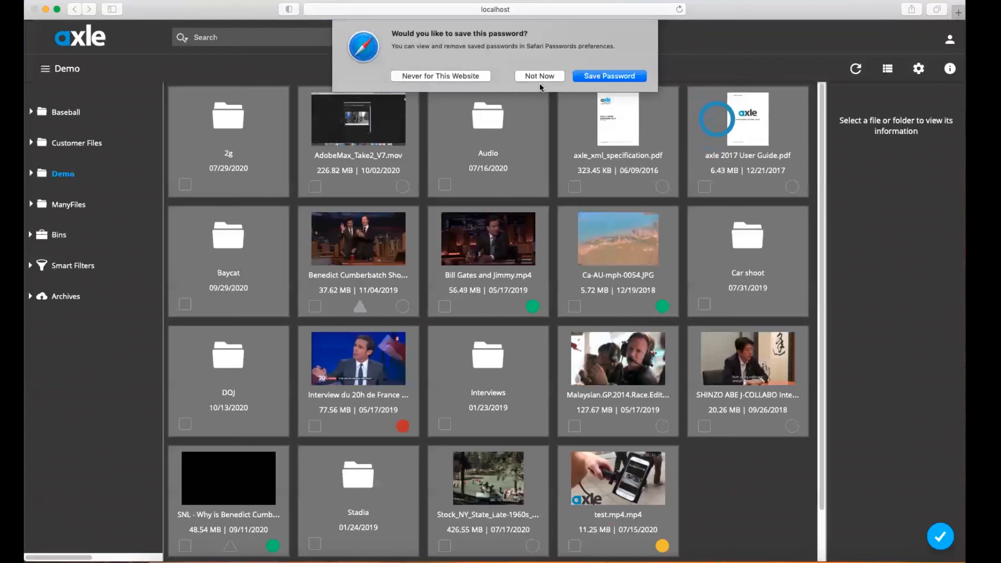
left_click(539, 79)
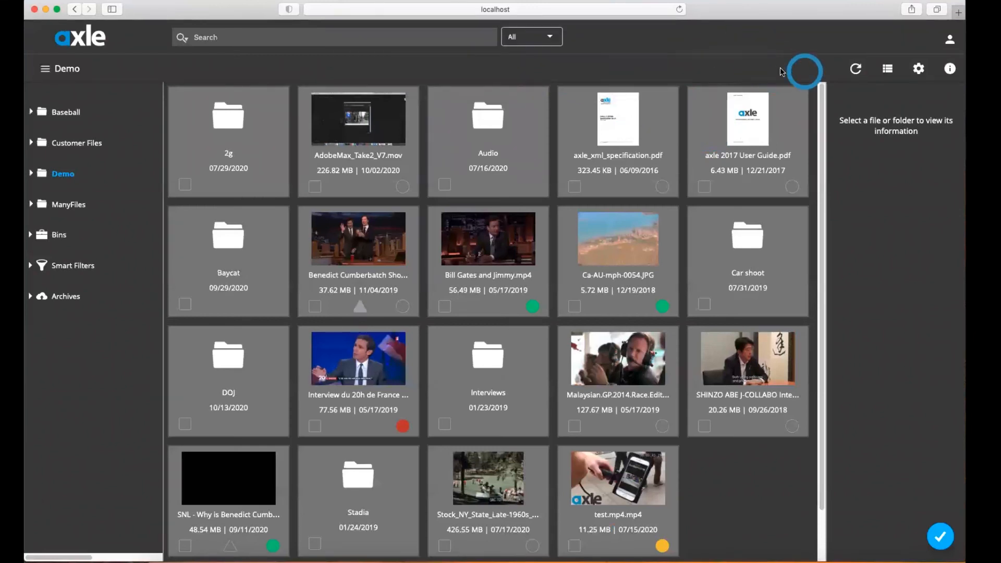
Open the Administrator Pages and bring up the Manage Users page.
left_click(949, 39)
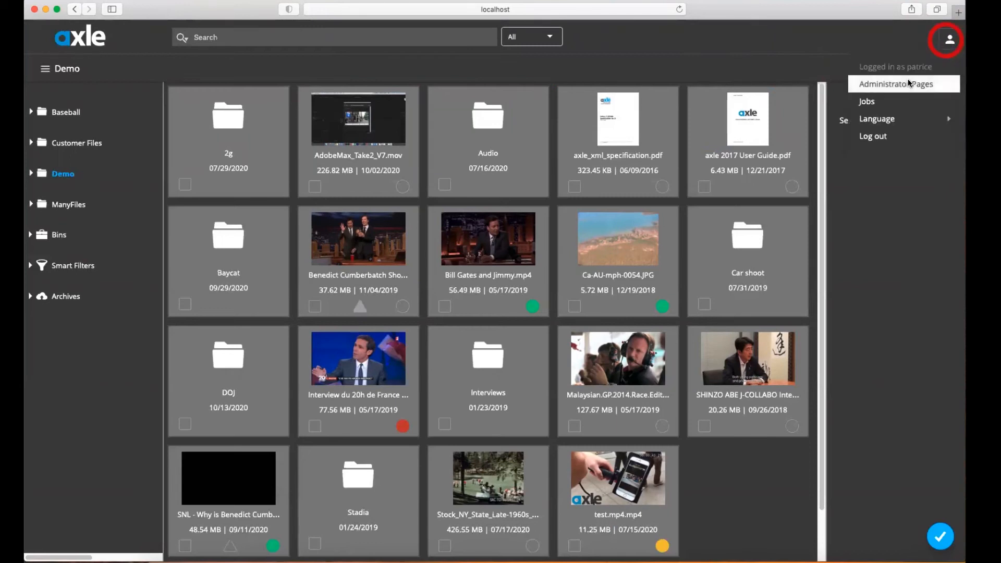
left_click(909, 82)
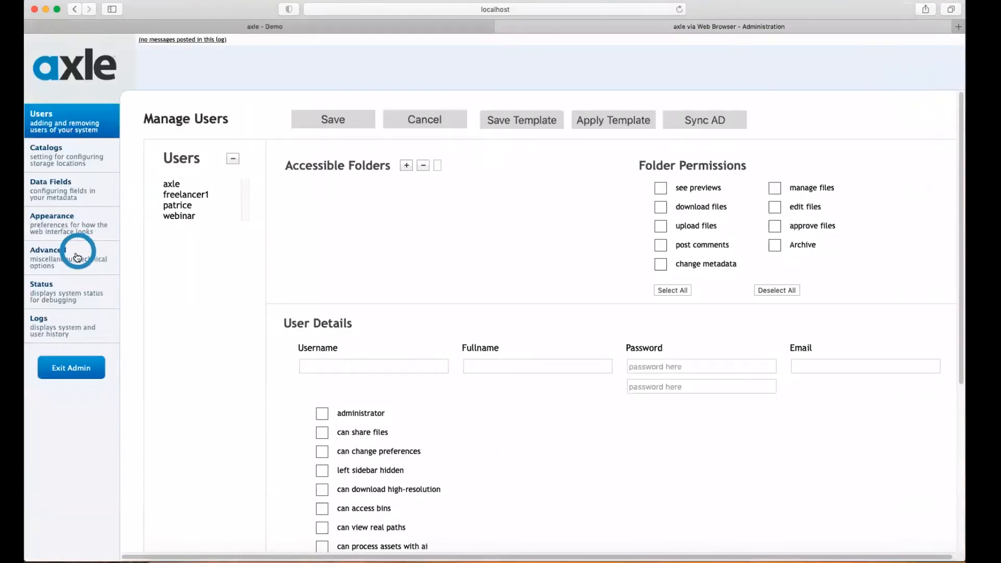
left_click(76, 225)
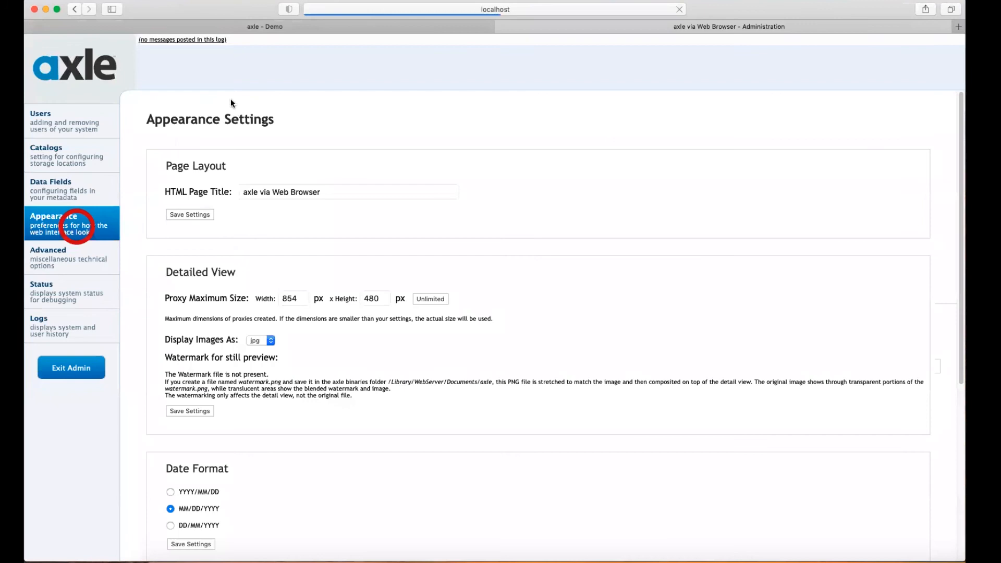
left_click(77, 117)
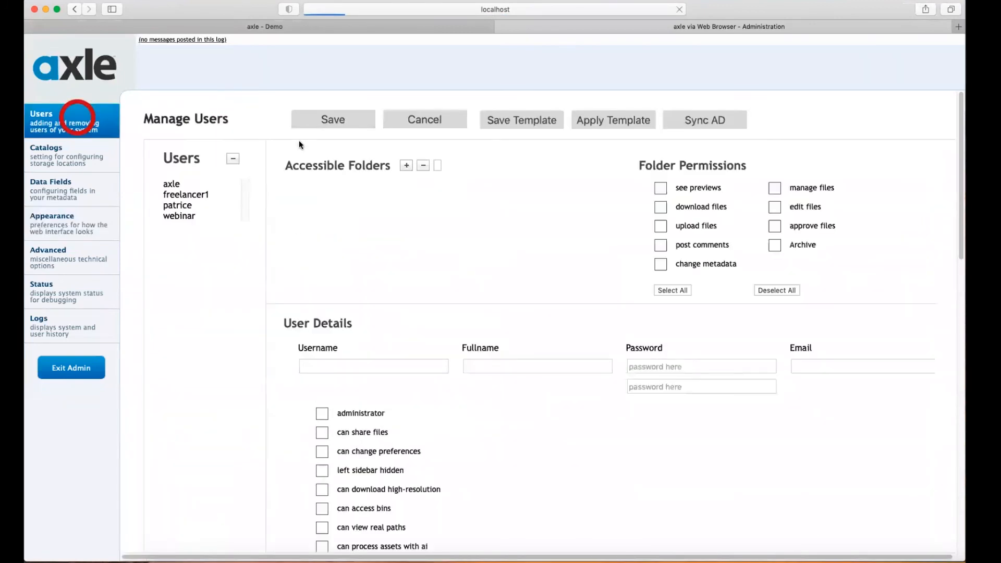
Assign the existing smr.png logo to the webinar user and save the user's details.
left_click(183, 185)
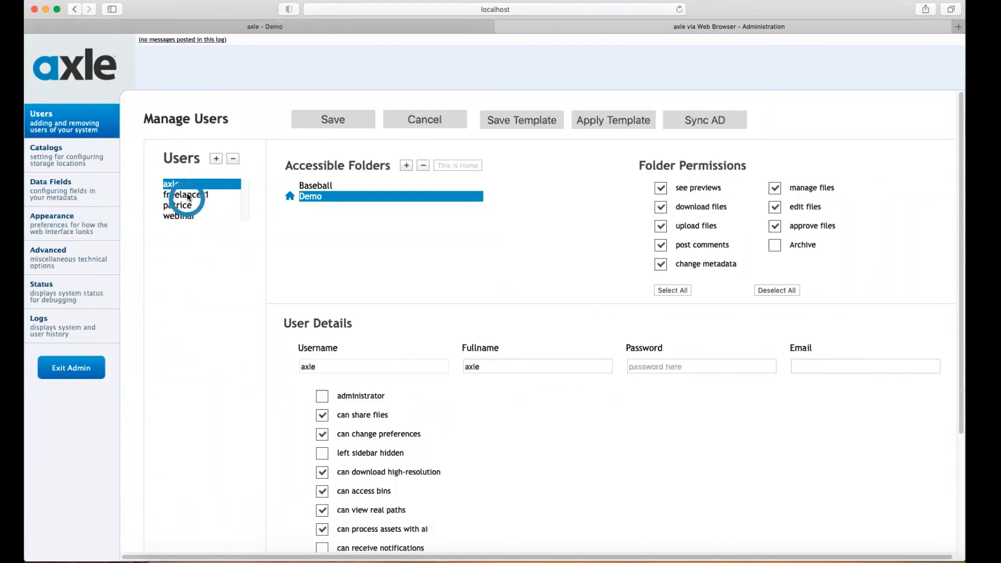
left_click(185, 217)
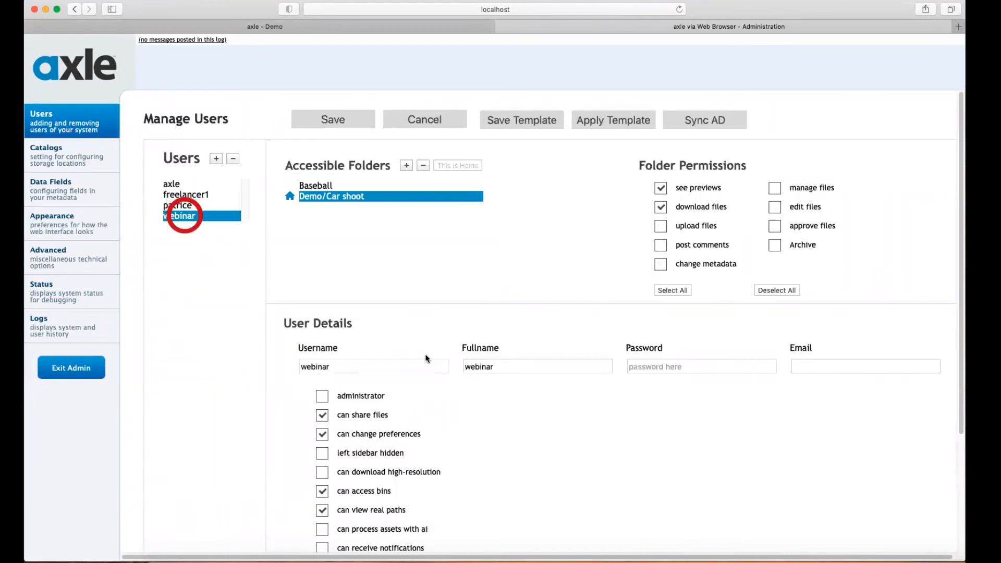
scroll(438, 375, "down", 1)
scroll(440, 384, "down", 4)
left_click(331, 482)
scroll(365, 474, "down", 5)
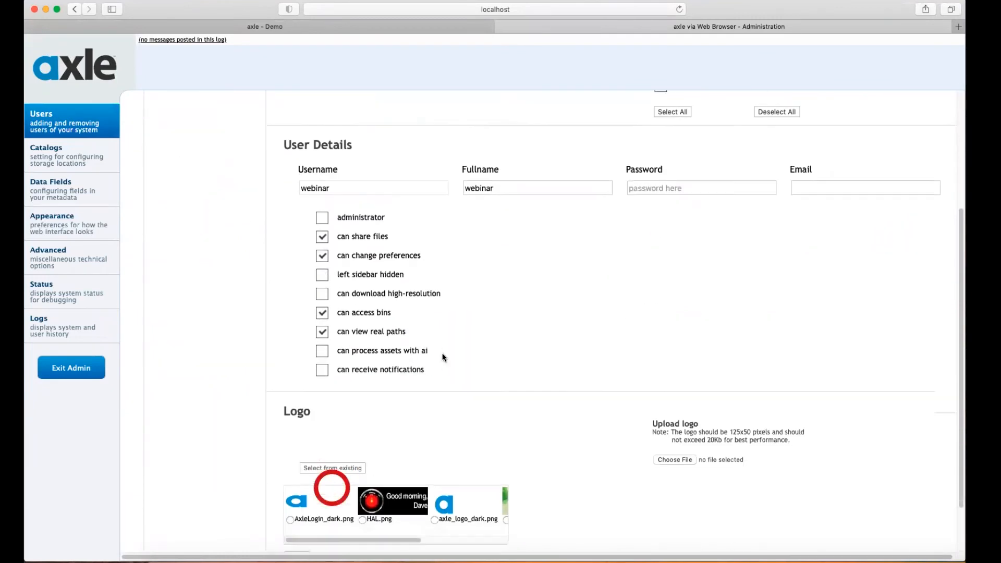
left_click_drag(412, 472, 484, 472)
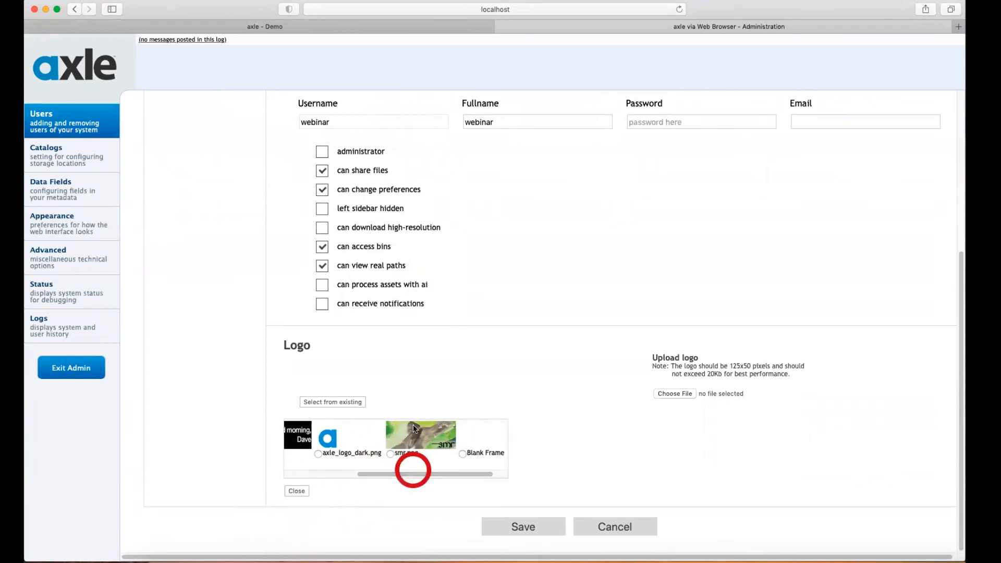
left_click(391, 453)
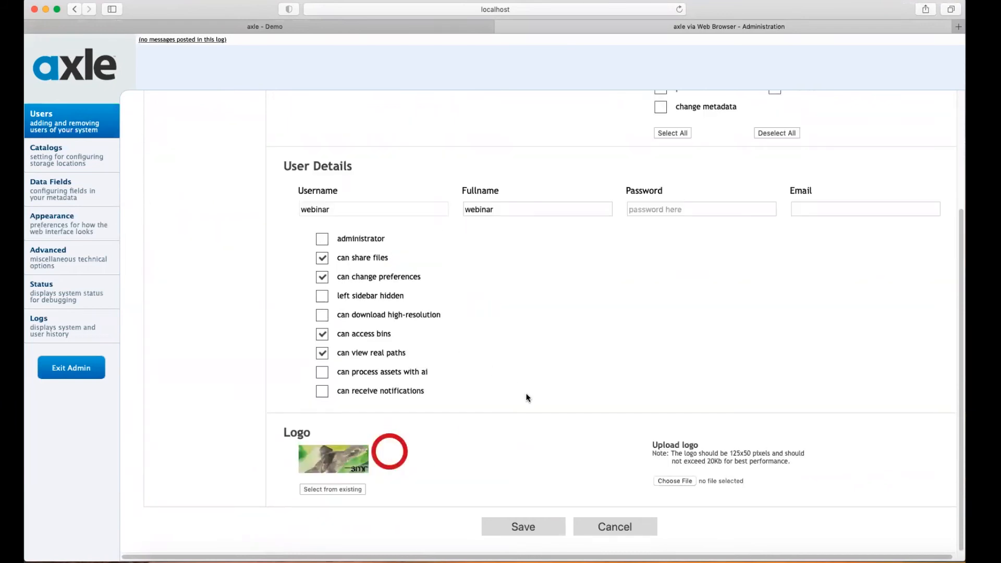
left_click(533, 523)
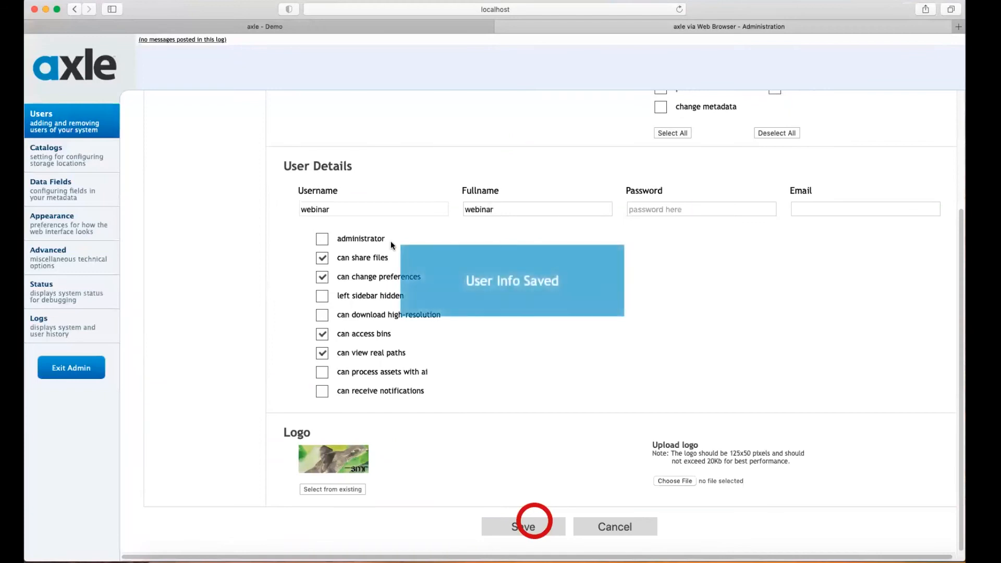
In the Appearance settings, switch the interface theme to Light theme and save it.
left_click(84, 226)
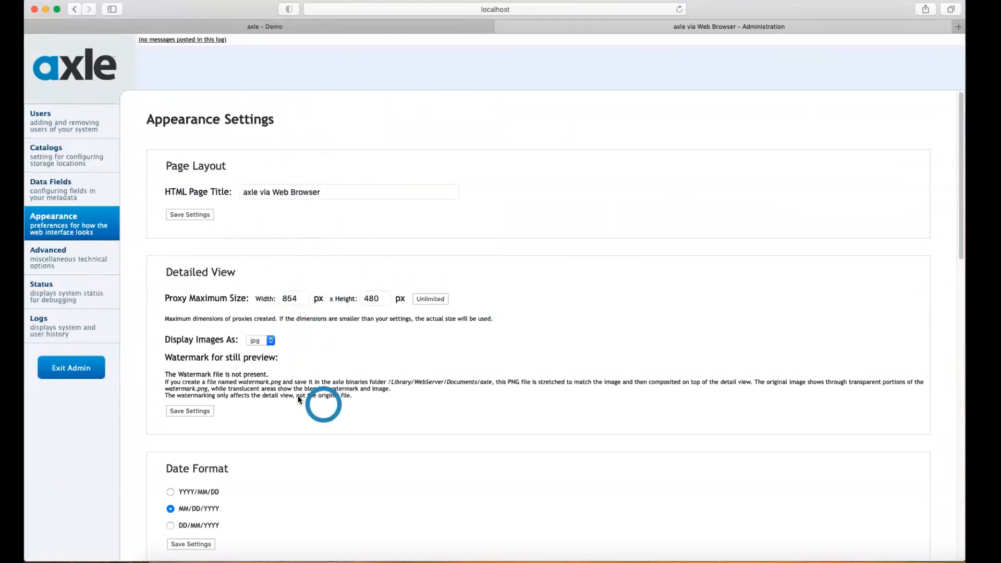
scroll(313, 396, "down", 5)
scroll(292, 386, "down", 4)
left_click(170, 430)
scroll(284, 378, "down", 4)
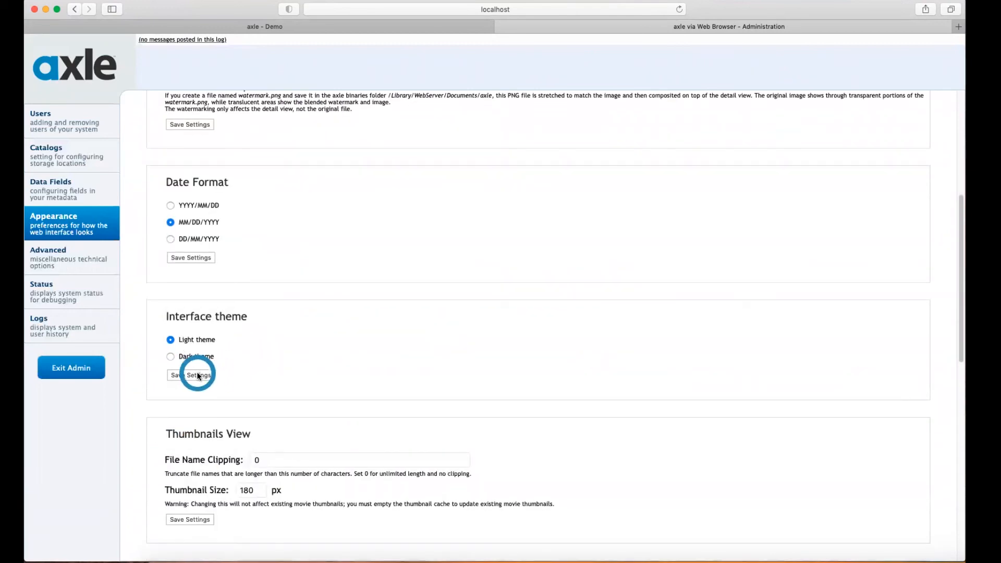
Review the thumbnail and logo settings, set the HTML Page Title to "webinar demo" and save it.
scroll(286, 367, "down", 5)
scroll(417, 320, "down", 3)
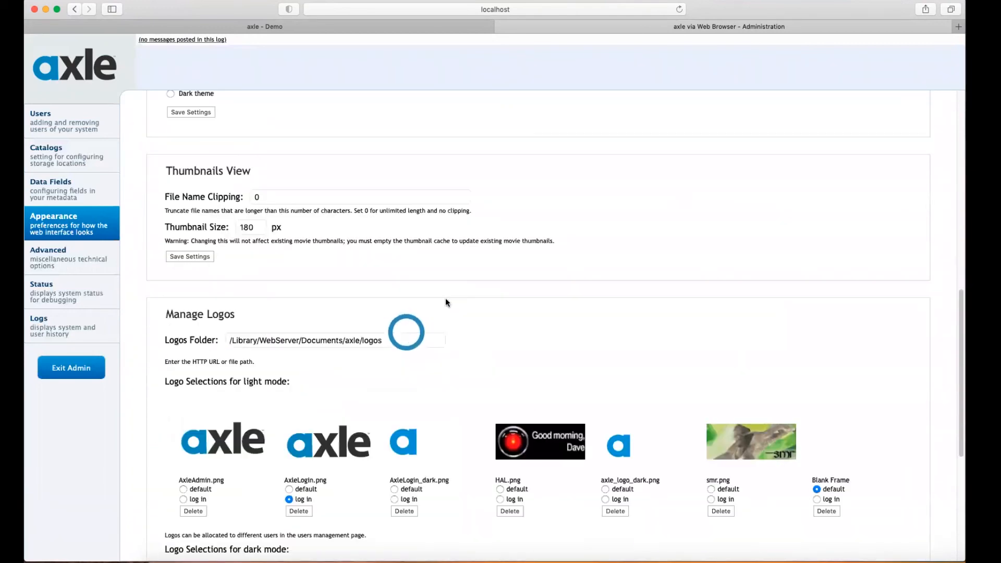
scroll(411, 307, "up", 15)
scroll(391, 300, "up", 2)
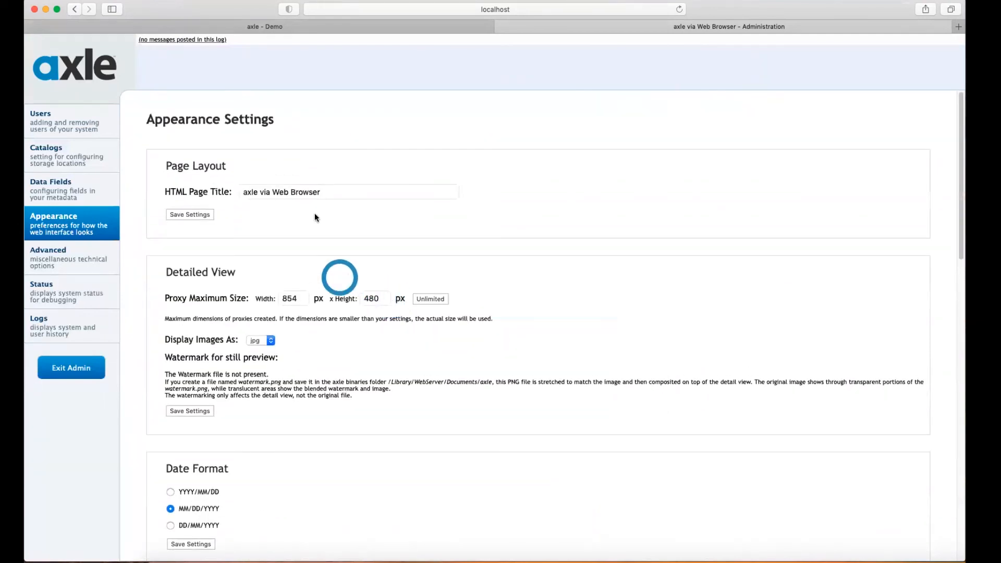
left_click(318, 192)
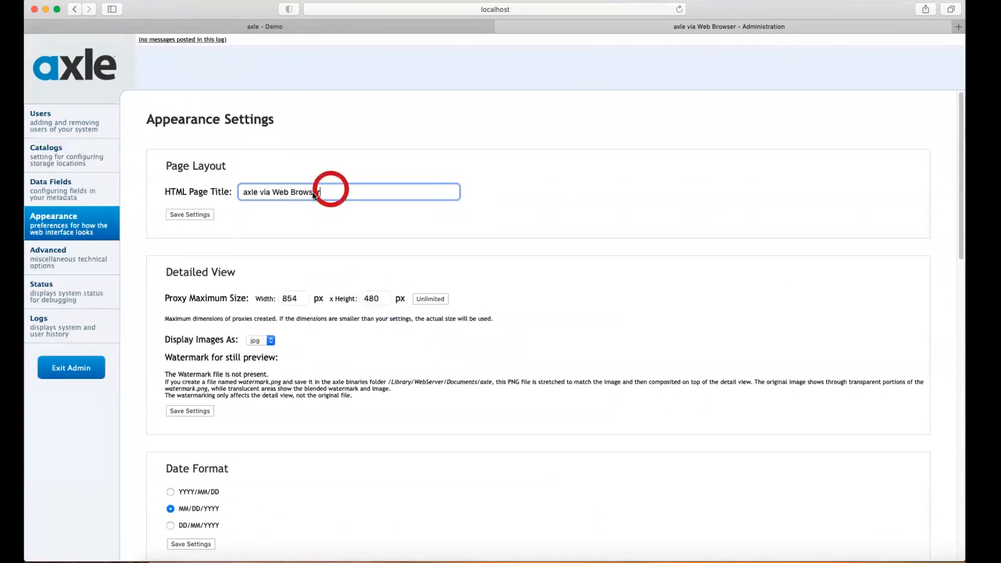
triple_click(428, 197)
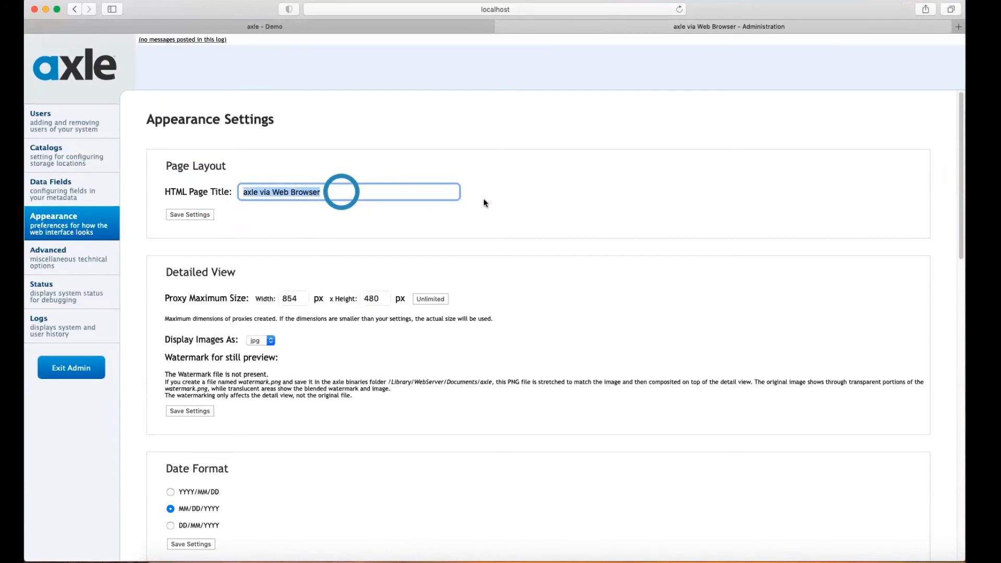
type("webinar demo")
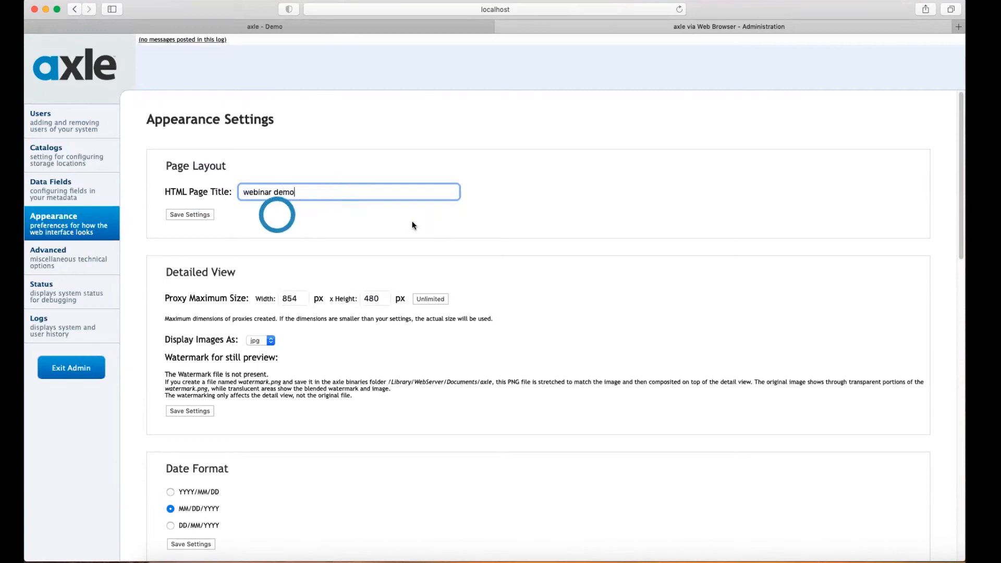
left_click(204, 214)
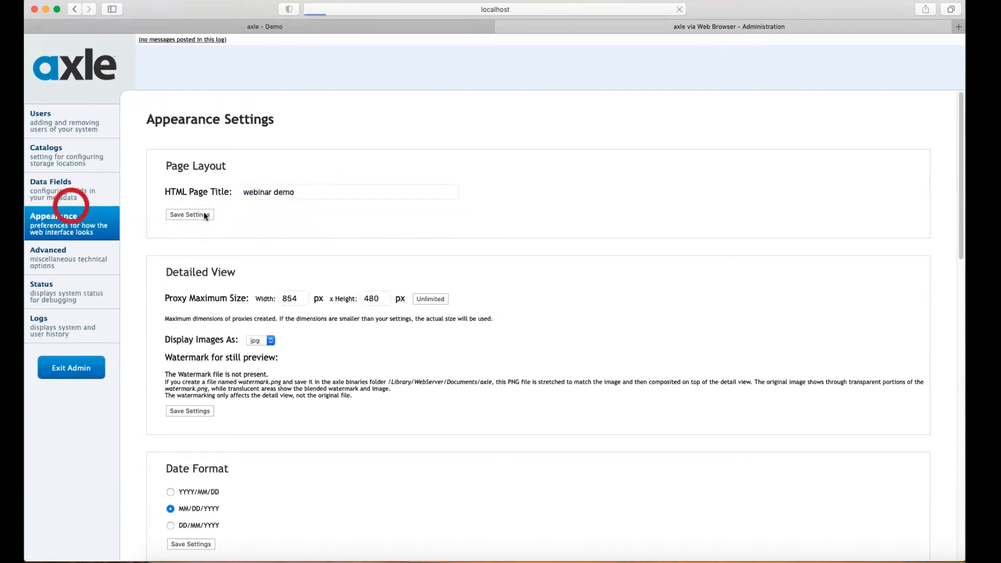
Try to quit the HL application.
right_click(853, 518)
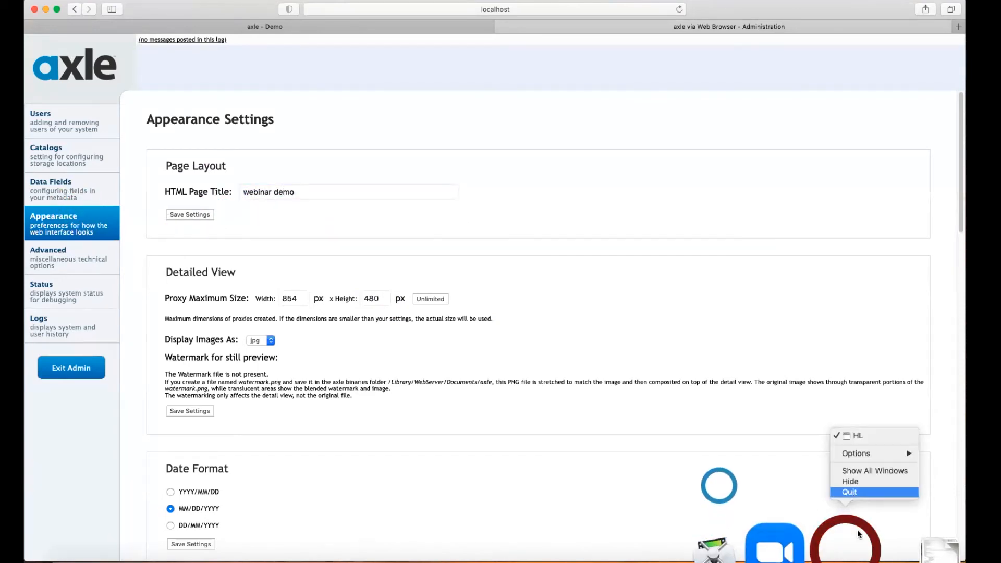
left_click(849, 492)
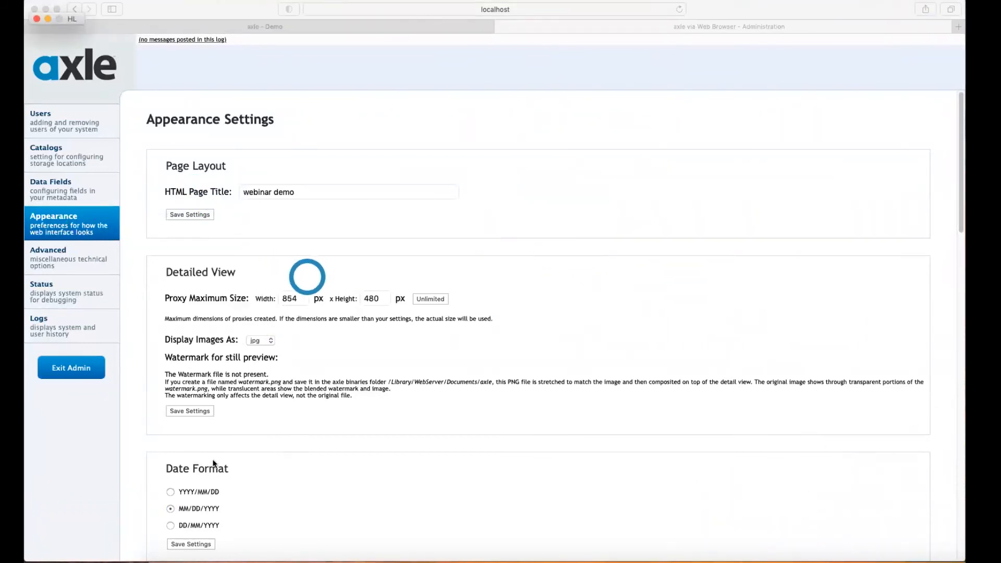
Switch to the axle - Demo browser tab and reload it to apply the new page title and theme.
scroll(332, 335, "down", 3)
scroll(332, 335, "down", 5)
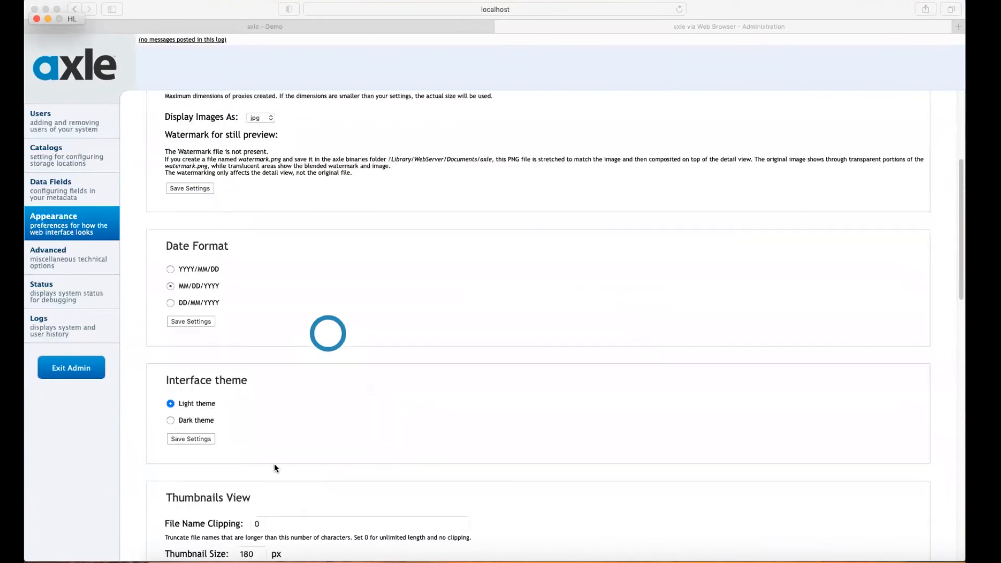
scroll(284, 342, "up", 10)
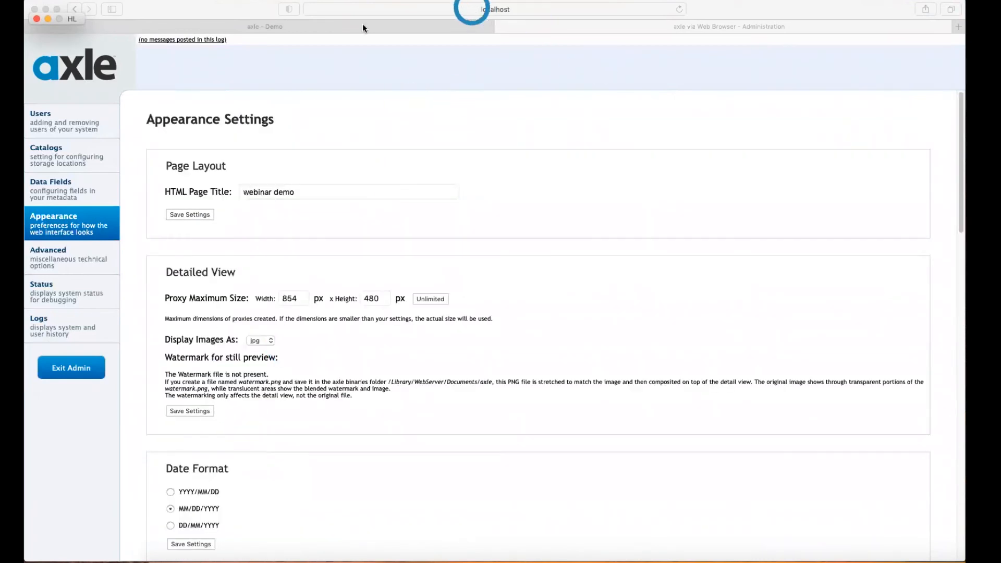
left_click(327, 25)
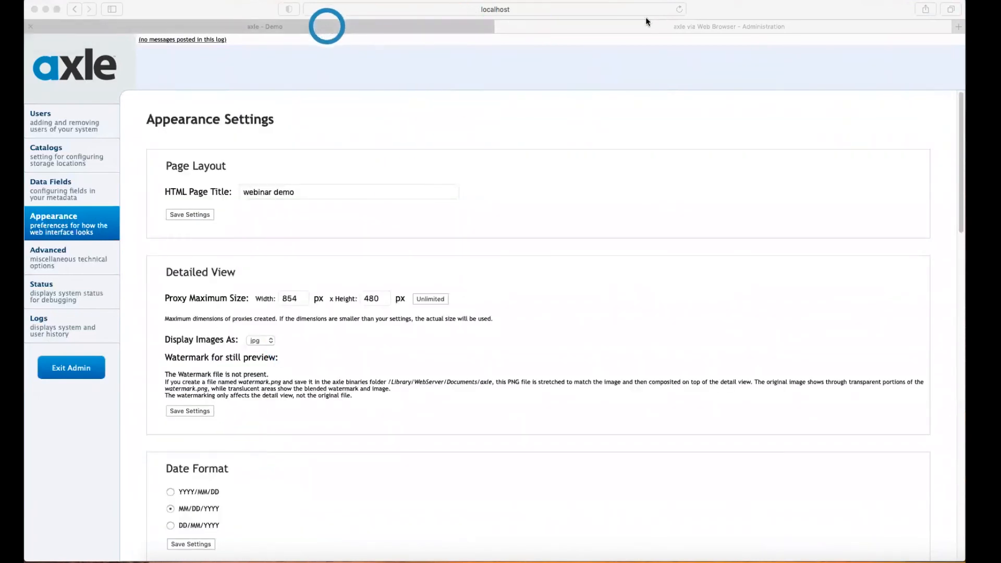
left_click(679, 9)
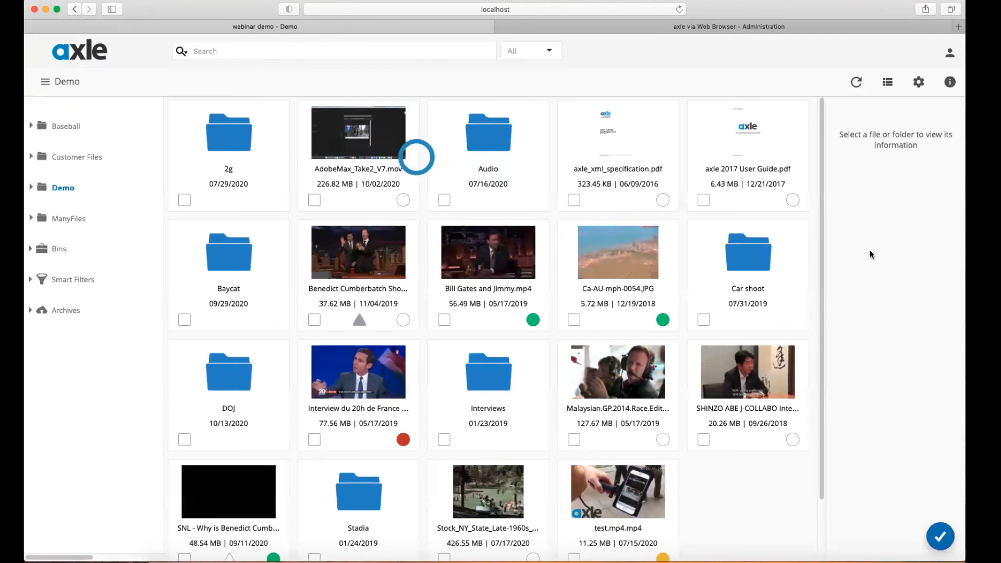
Log out of the current account and log in as webinar with the account password, declining to save it in the browser.
left_click(947, 52)
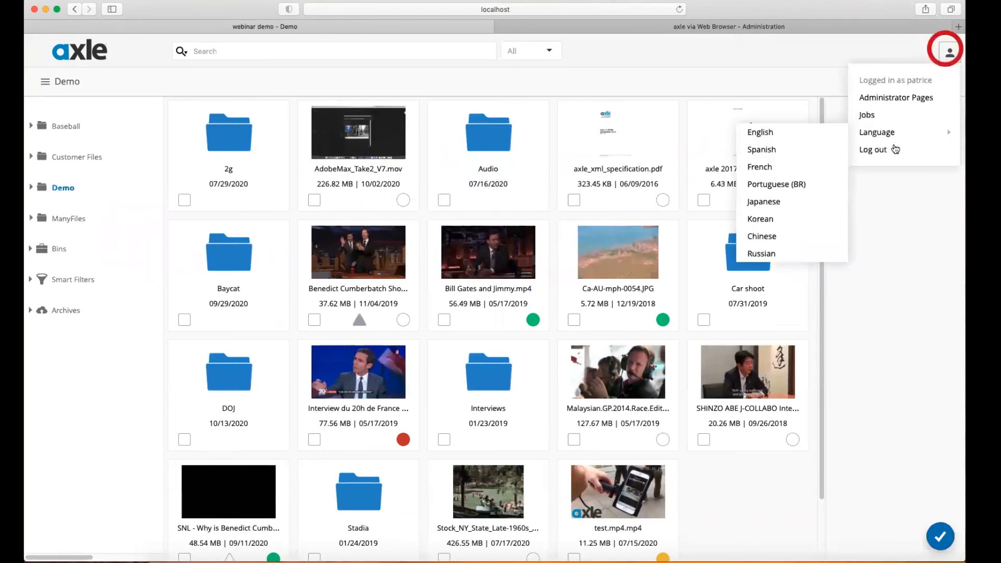
left_click(893, 146)
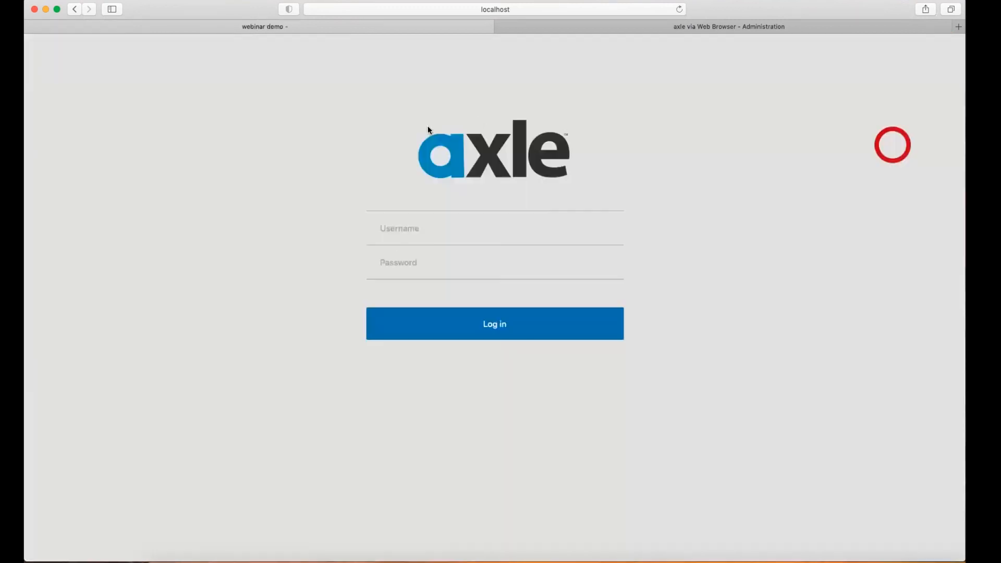
left_click(416, 218)
type("webinar")
key("Tab")
type("•••")
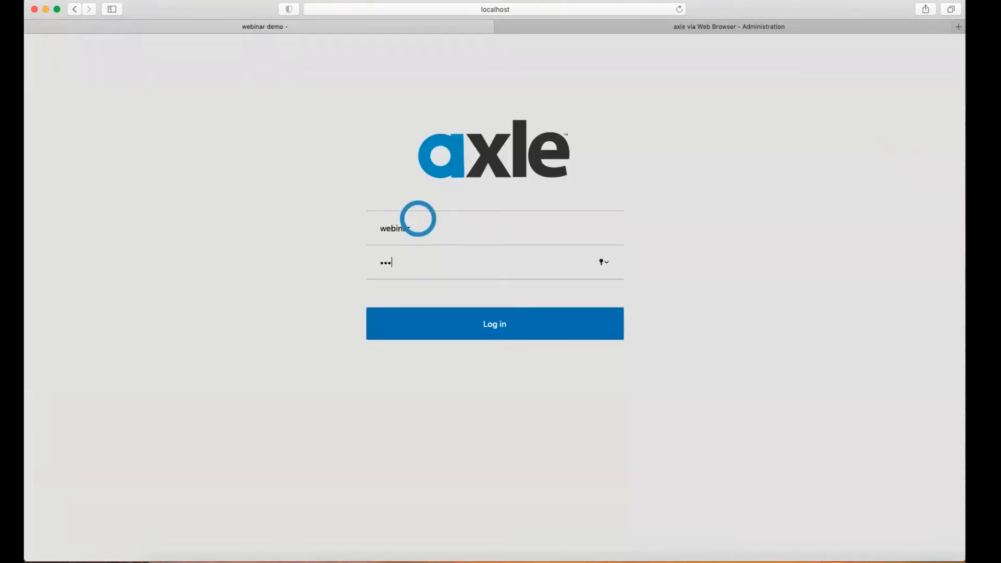
type("•")
key("Return")
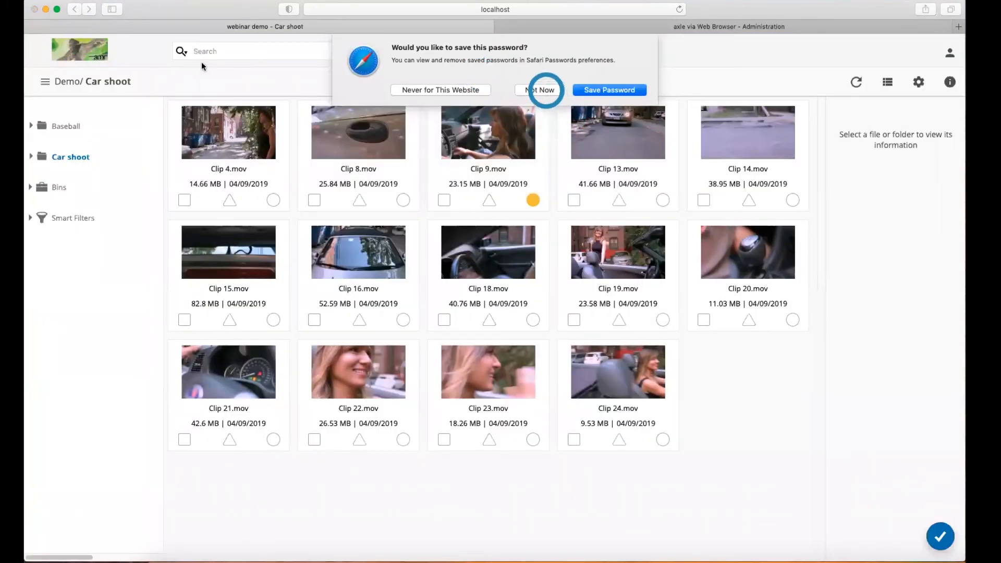
left_click(544, 90)
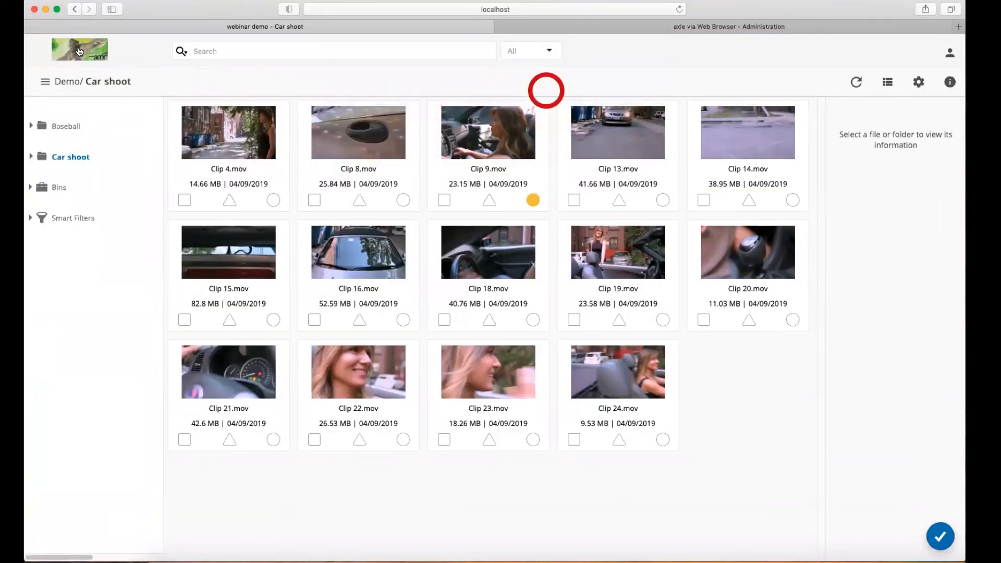
left_click(69, 40)
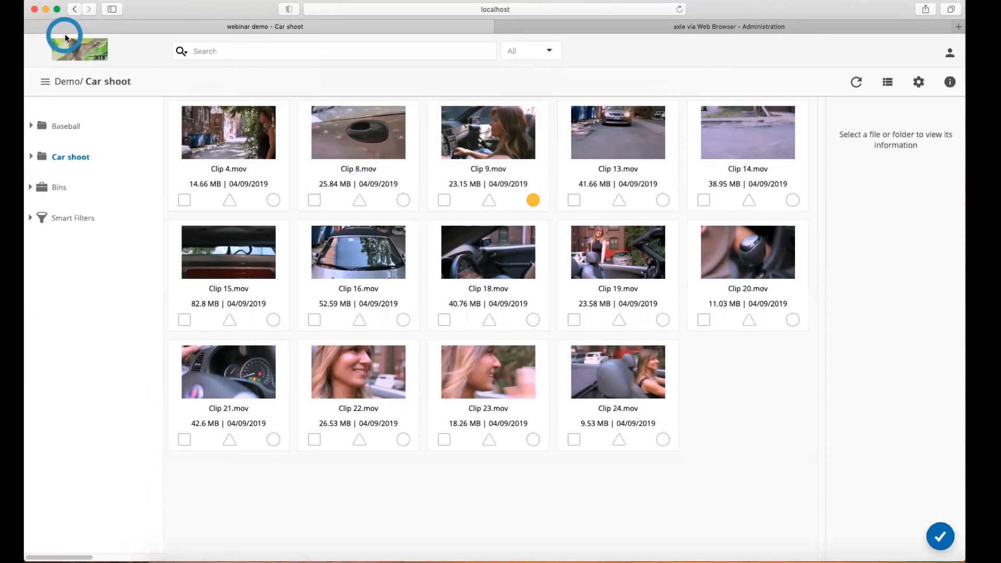